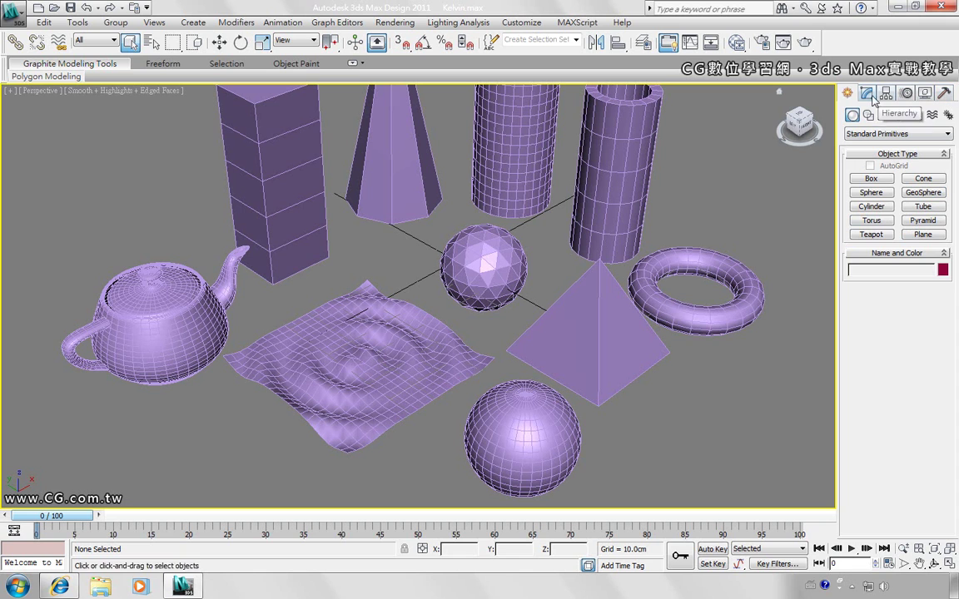
- Look through the Modify, Hierarchy, Motion, Display and Utilities panels, then return to Create
{"action": "left_click", "coordinate": [867, 95]}
{"action": "left_click", "coordinate": [887, 93]}
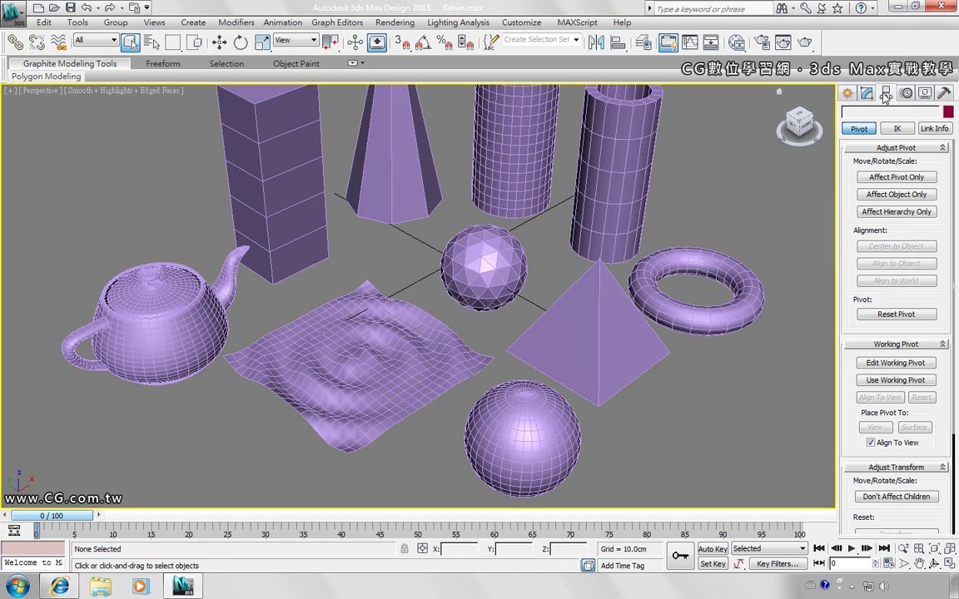
{"action": "left_click", "coordinate": [906, 93]}
{"action": "left_click", "coordinate": [926, 93]}
{"action": "left_click", "coordinate": [944, 93]}
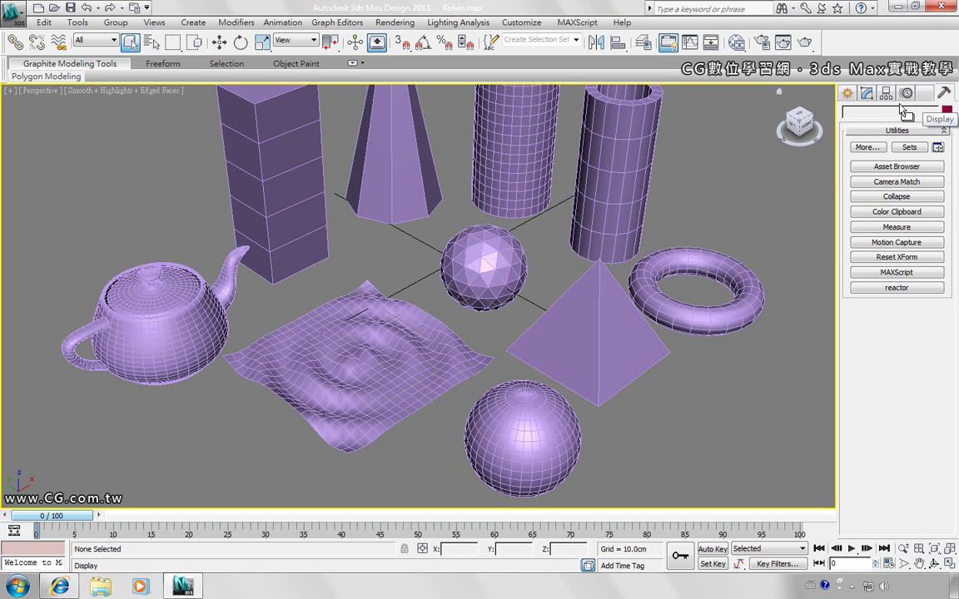
{"action": "left_click", "coordinate": [849, 95]}
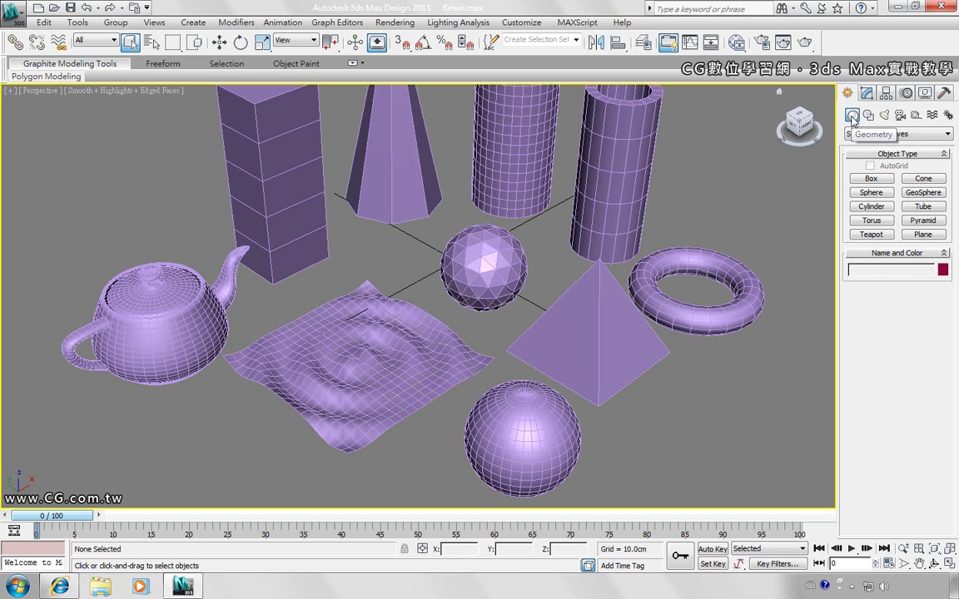
- Browse the Shapes, Lights, Cameras and Helpers creation types, then open the Geometry category list
{"action": "left_click", "coordinate": [867, 115]}
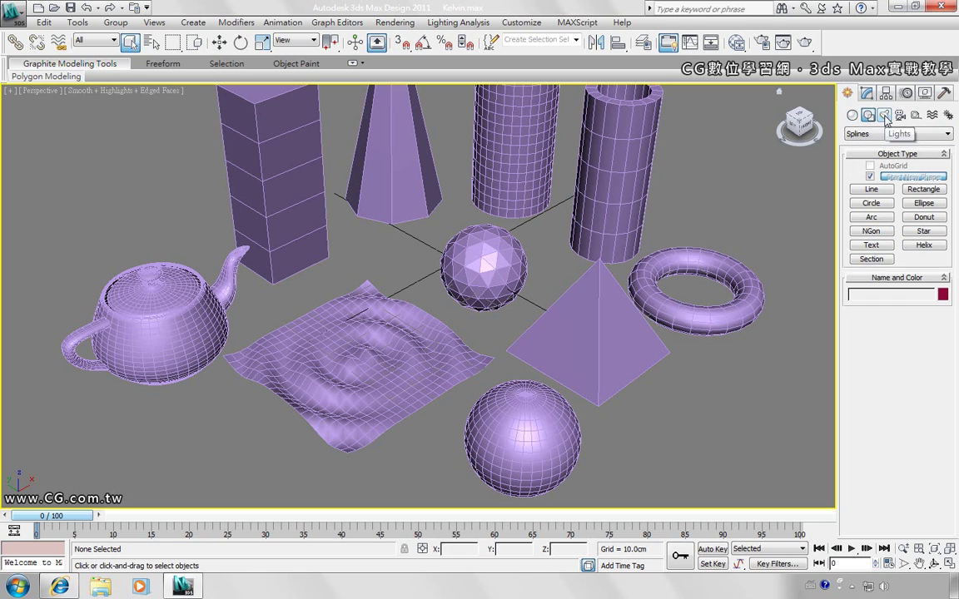
{"action": "left_click", "coordinate": [885, 117]}
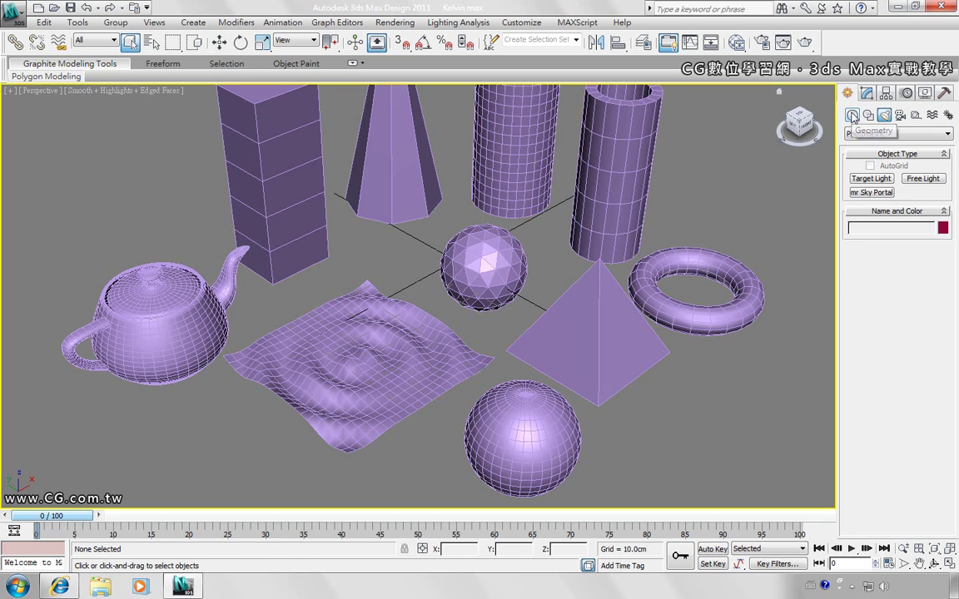
{"action": "left_click", "coordinate": [854, 116]}
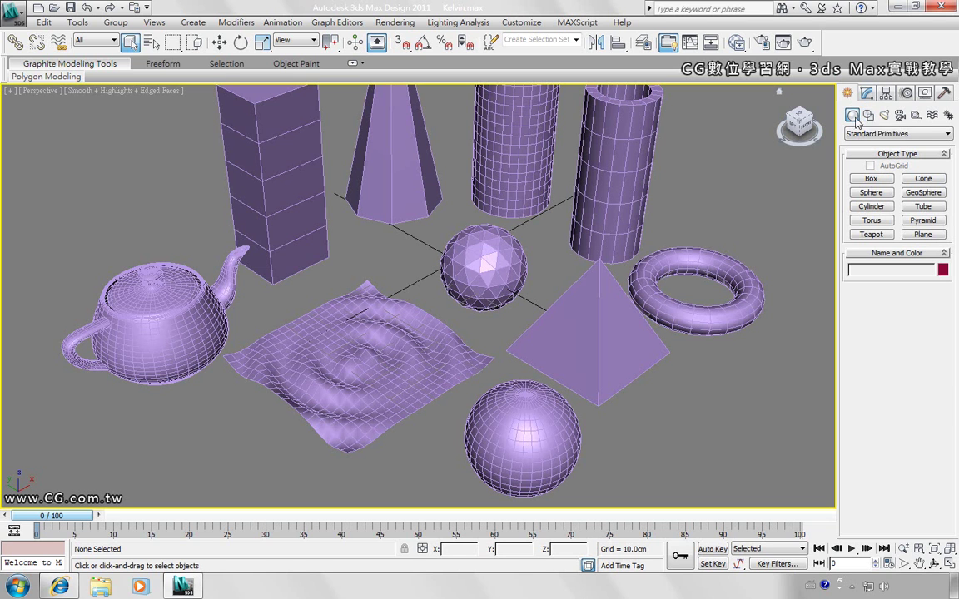
{"action": "left_click", "coordinate": [868, 116]}
{"action": "left_click", "coordinate": [884, 115]}
{"action": "left_click", "coordinate": [900, 116]}
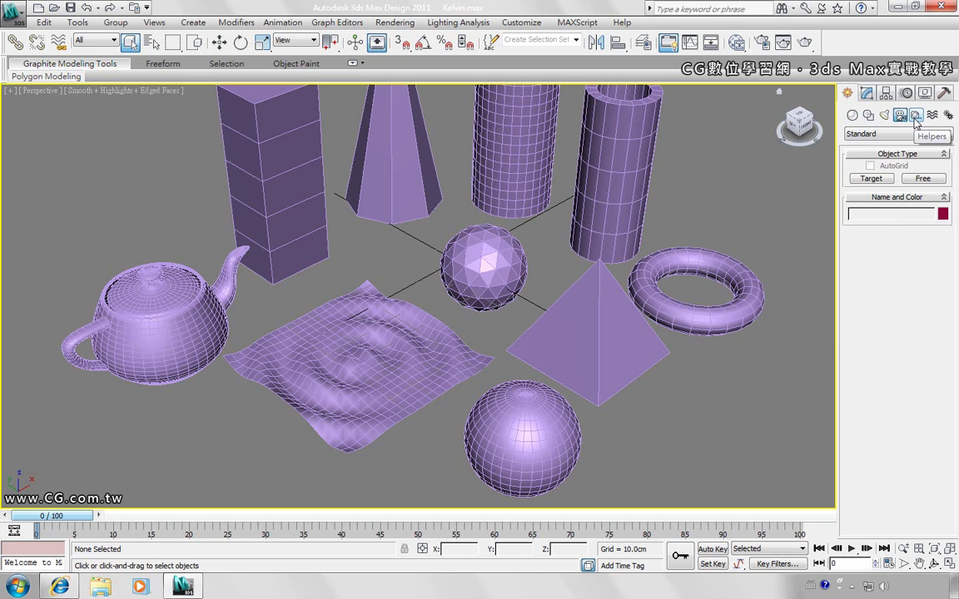
{"action": "left_click", "coordinate": [916, 115]}
{"action": "left_click", "coordinate": [853, 115]}
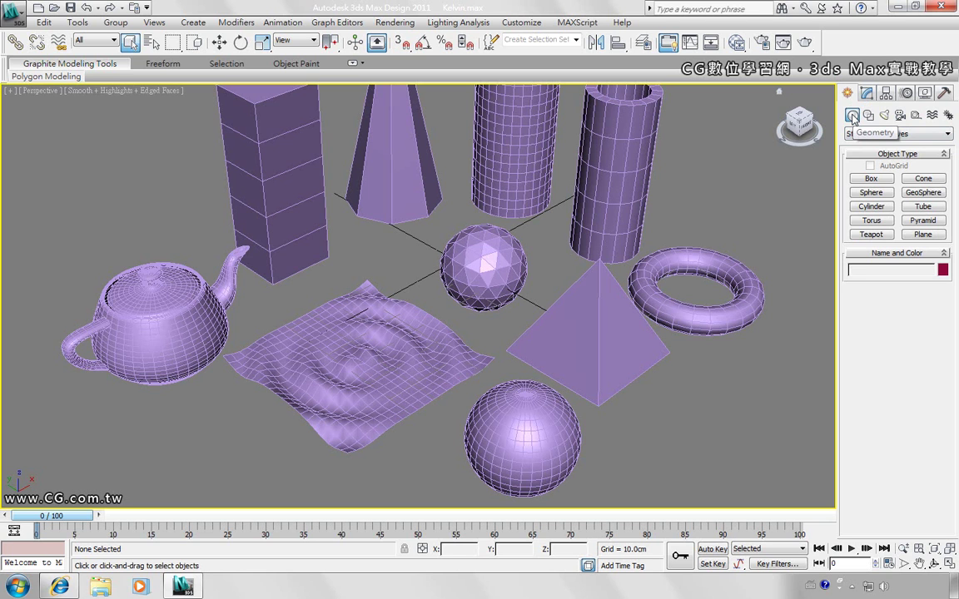
{"action": "left_click", "coordinate": [877, 134]}
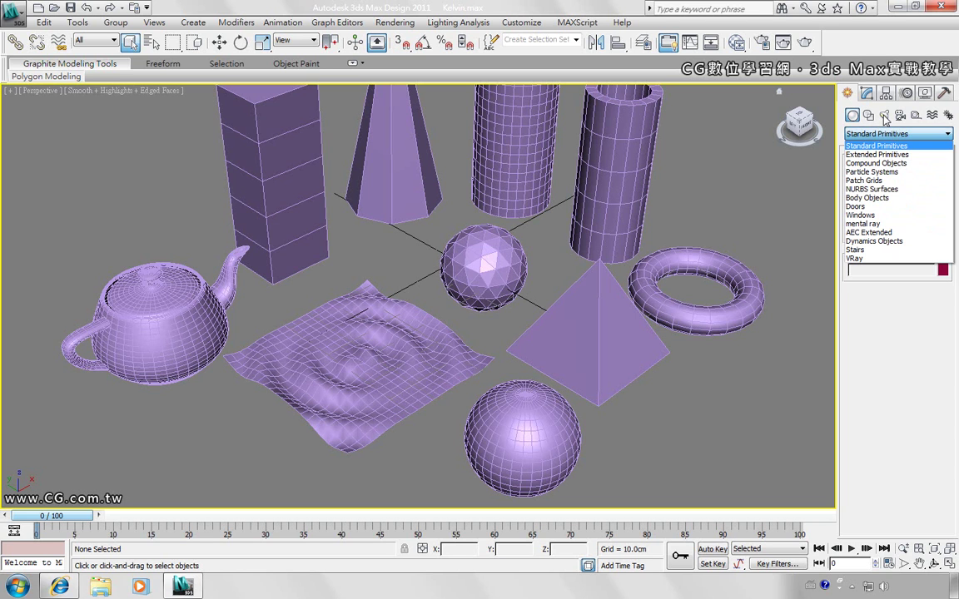
- Close the category list and review the light types and their family list
{"action": "left_click", "coordinate": [886, 117]}
{"action": "left_click", "coordinate": [886, 117]}
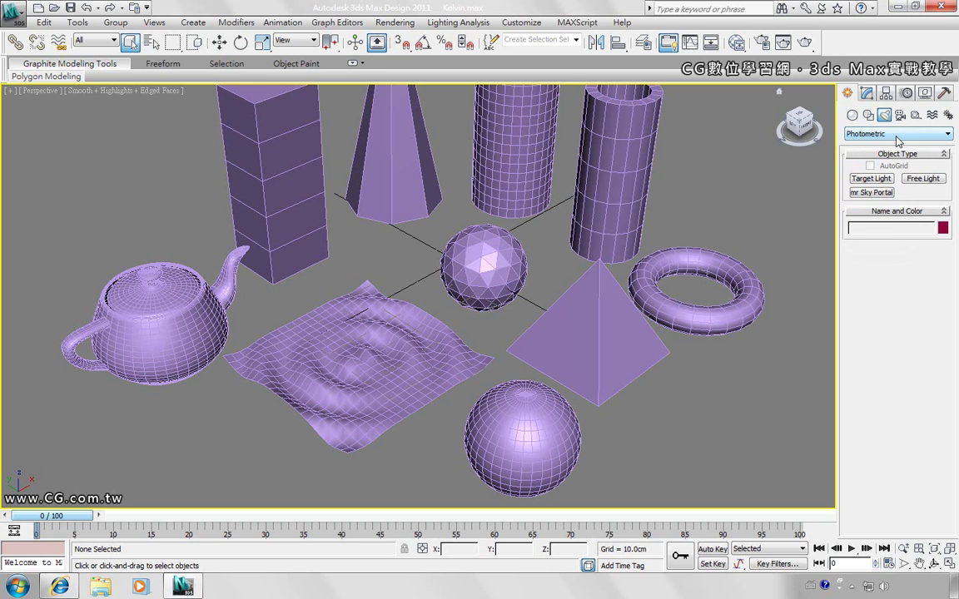
{"action": "left_click", "coordinate": [896, 135]}
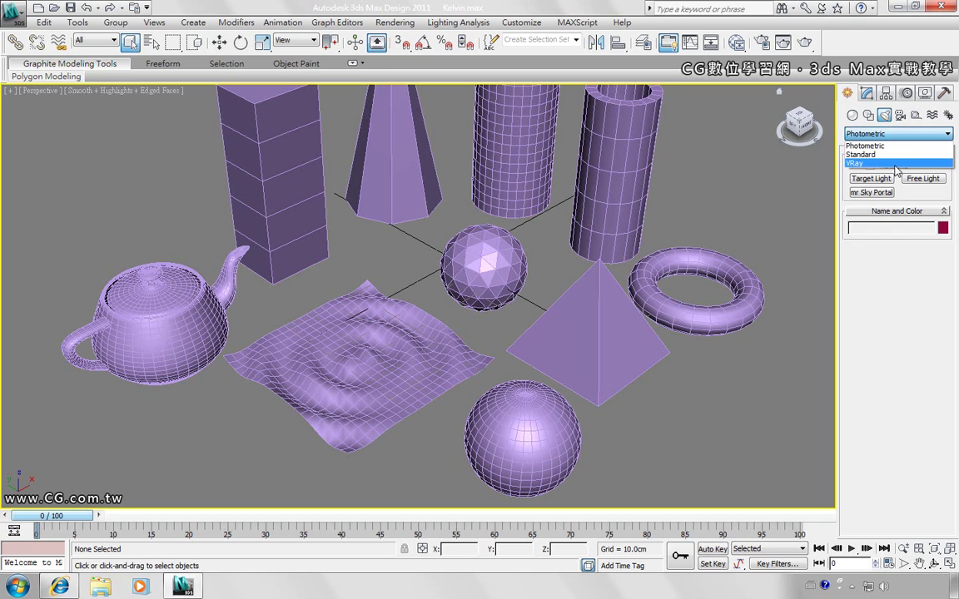
{"action": "left_click", "coordinate": [899, 146]}
- Review the Target and Free camera types, keep Standard, and go back to Geometry
{"action": "left_click", "coordinate": [900, 116]}
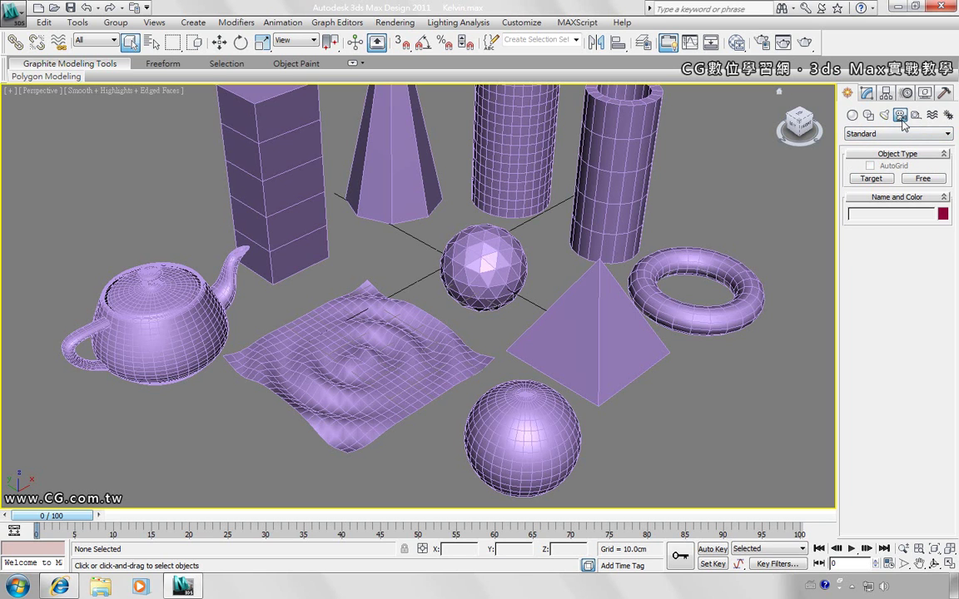
{"action": "left_click", "coordinate": [892, 134]}
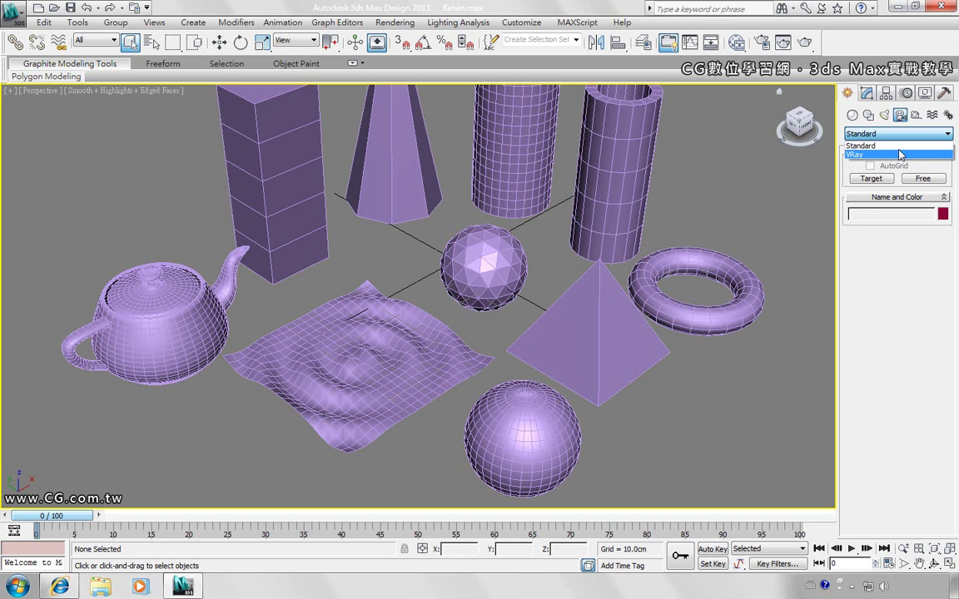
{"action": "left_click", "coordinate": [883, 146]}
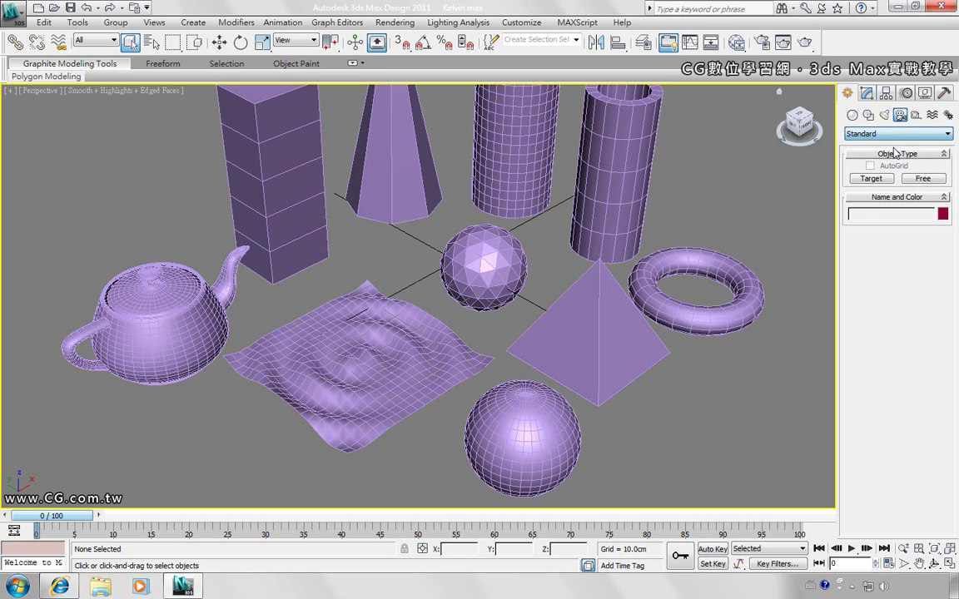
{"action": "left_click", "coordinate": [851, 115]}
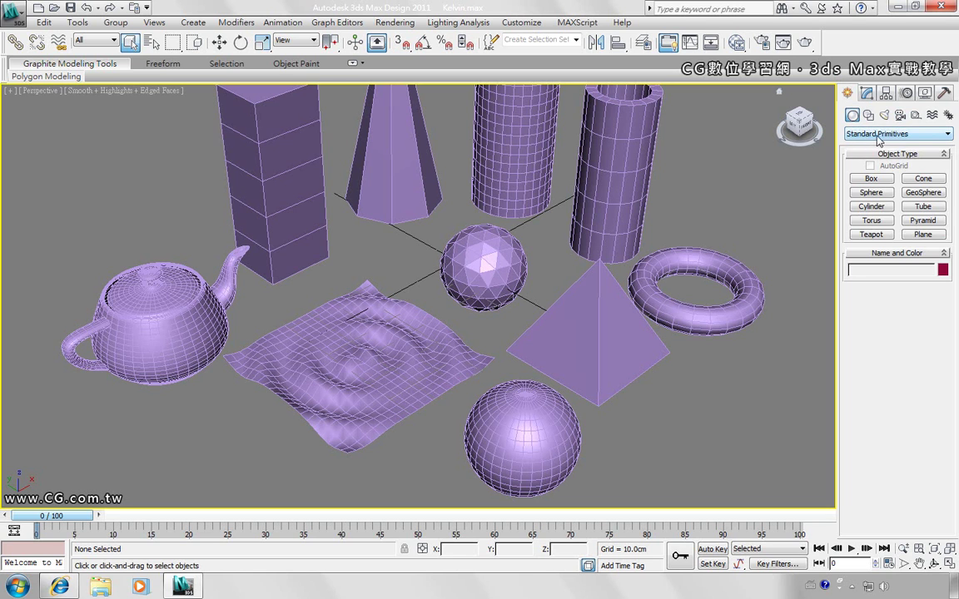
- Switch to Extended Primitives and delete all ten sample primitives with Ctrl+A and Delete
{"action": "left_click", "coordinate": [877, 138]}
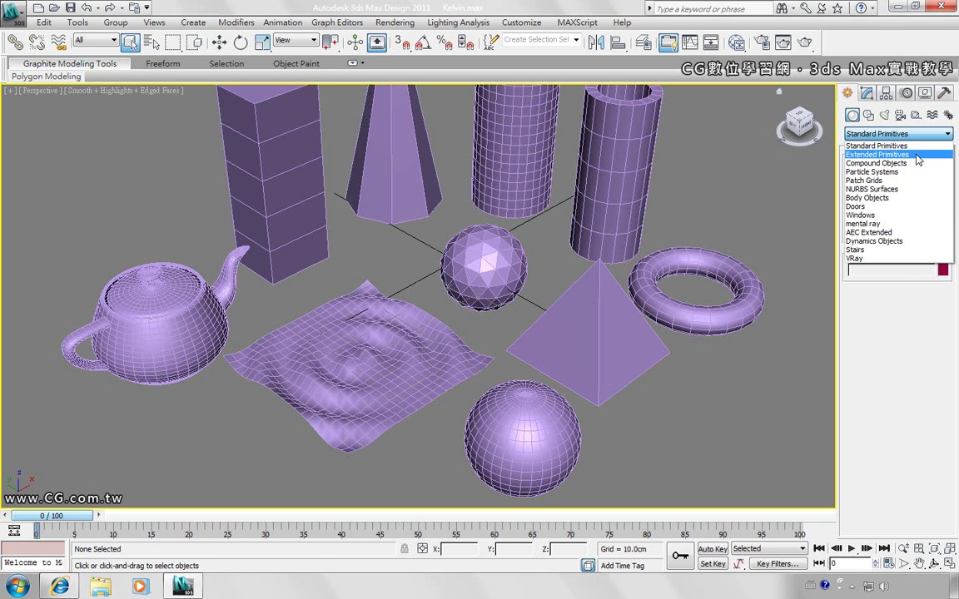
{"action": "left_click", "coordinate": [918, 155]}
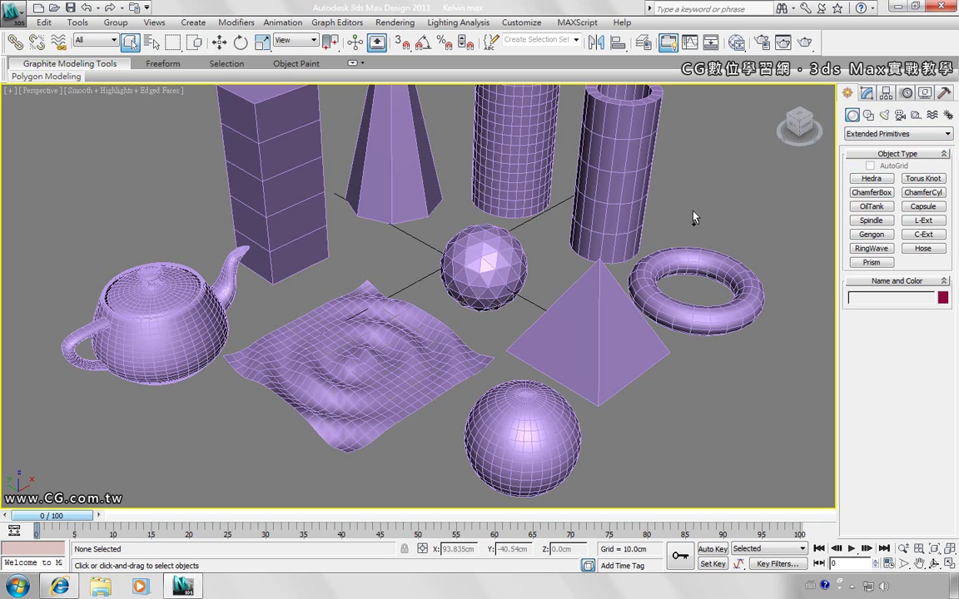
{"action": "key", "text": "ctrl+a"}
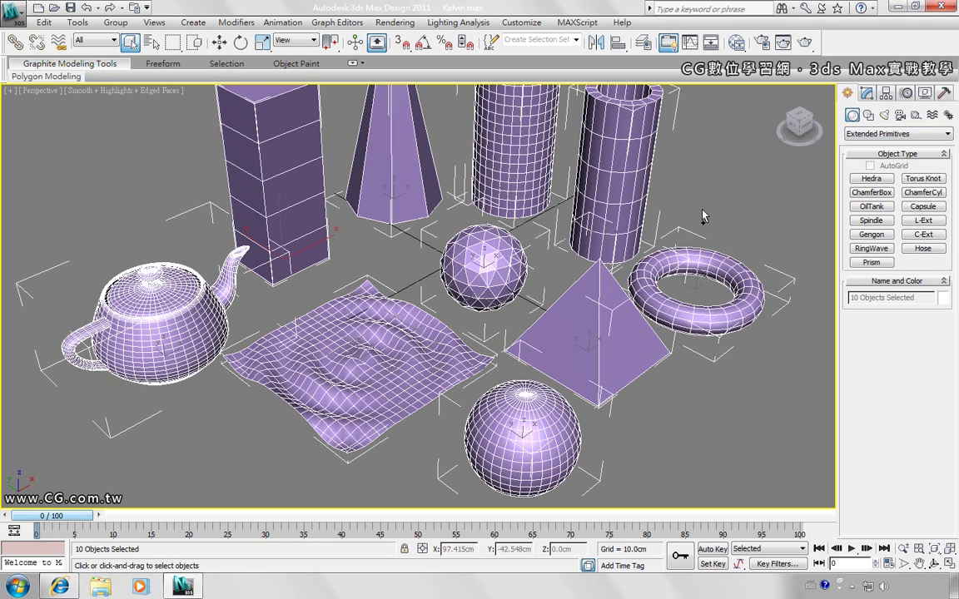
{"action": "key", "text": "Delete"}
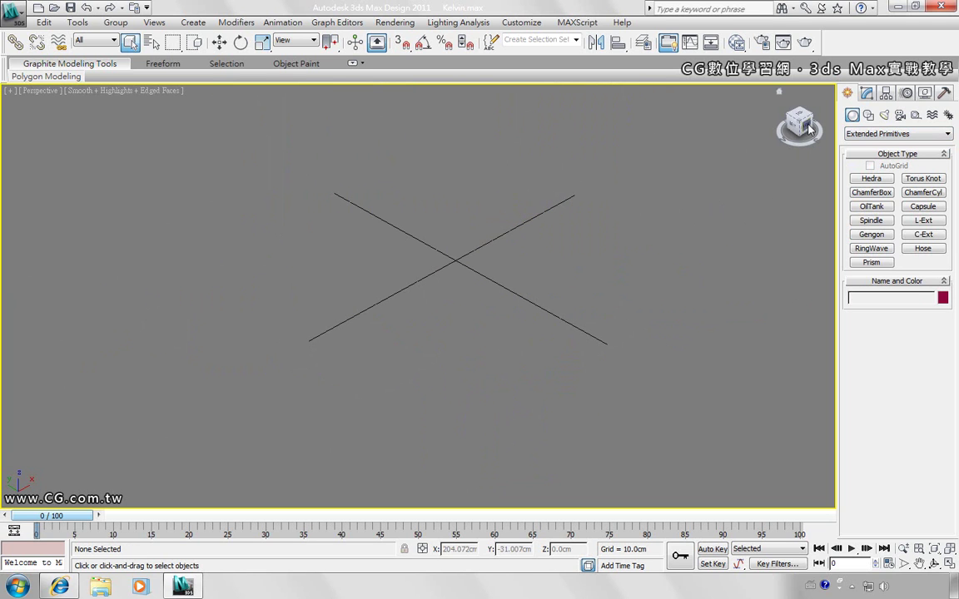
{"action": "mouse_move", "coordinate": [799, 125]}
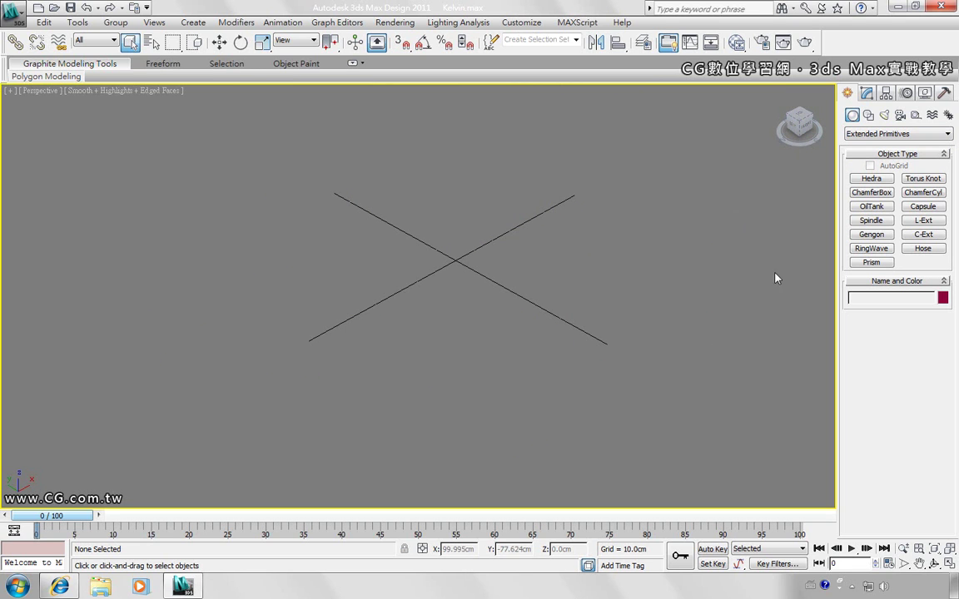
- Uncheck Show the ViewCube in the ViewCube configuration settings and confirm with OK
{"action": "right_click", "coordinate": [799, 120]}
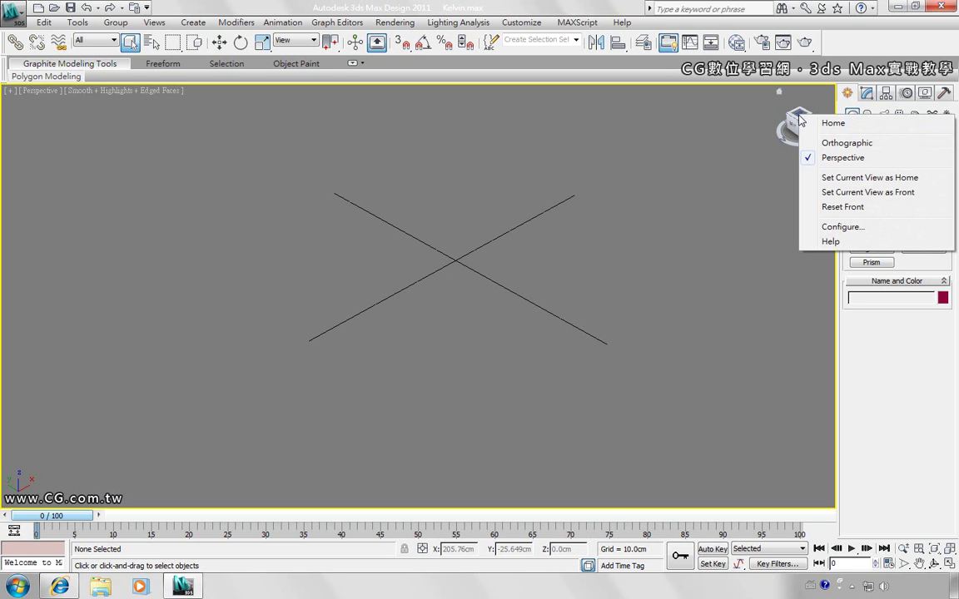
{"action": "left_click", "coordinate": [833, 228]}
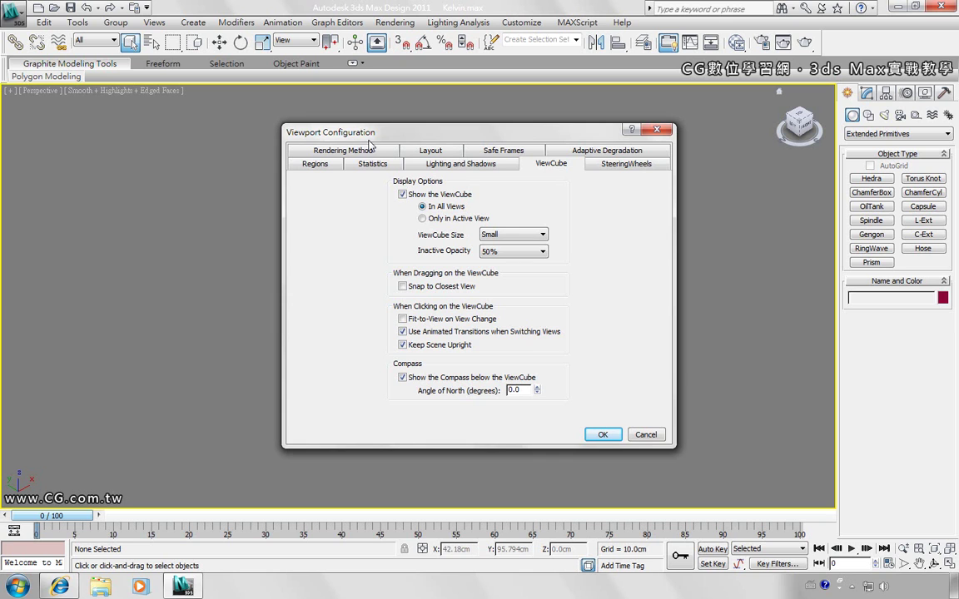
{"action": "left_click", "coordinate": [405, 197]}
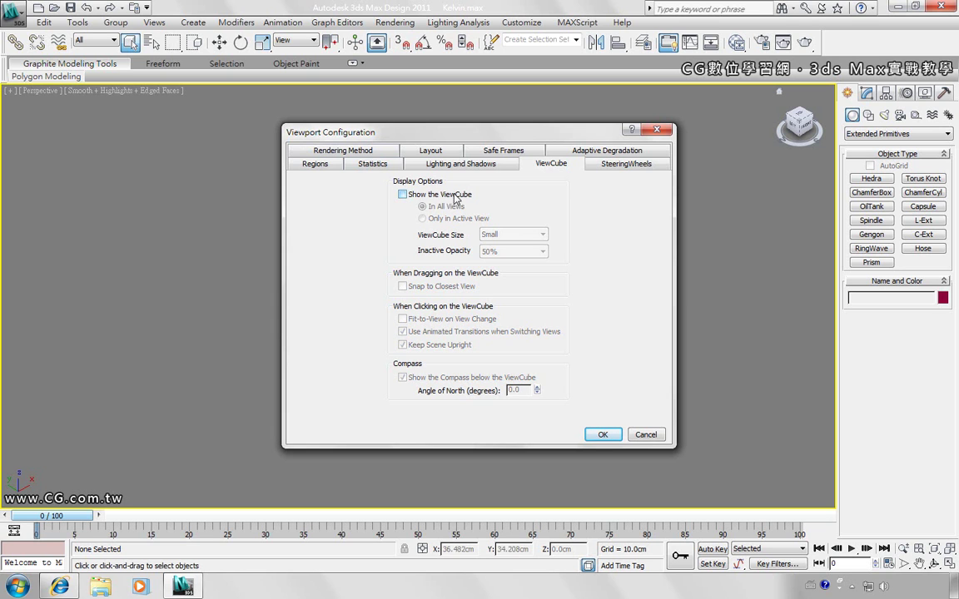
{"action": "left_click", "coordinate": [602, 433]}
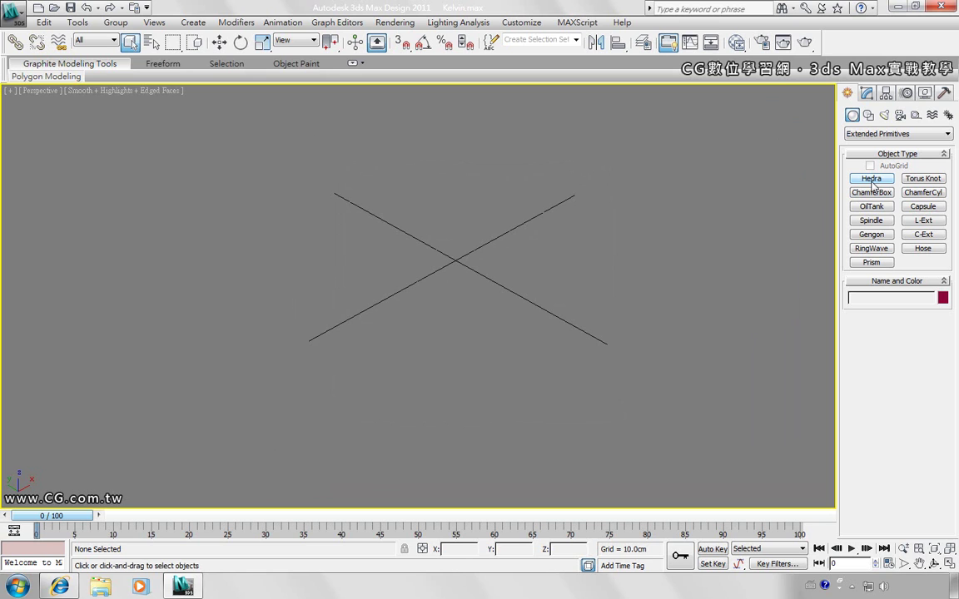
- Create Hedra001 left of centre, cycling Cube/Octa, Dodec/Icos, Star1 and Star2 before returning to Tetra
{"action": "left_click", "coordinate": [872, 182]}
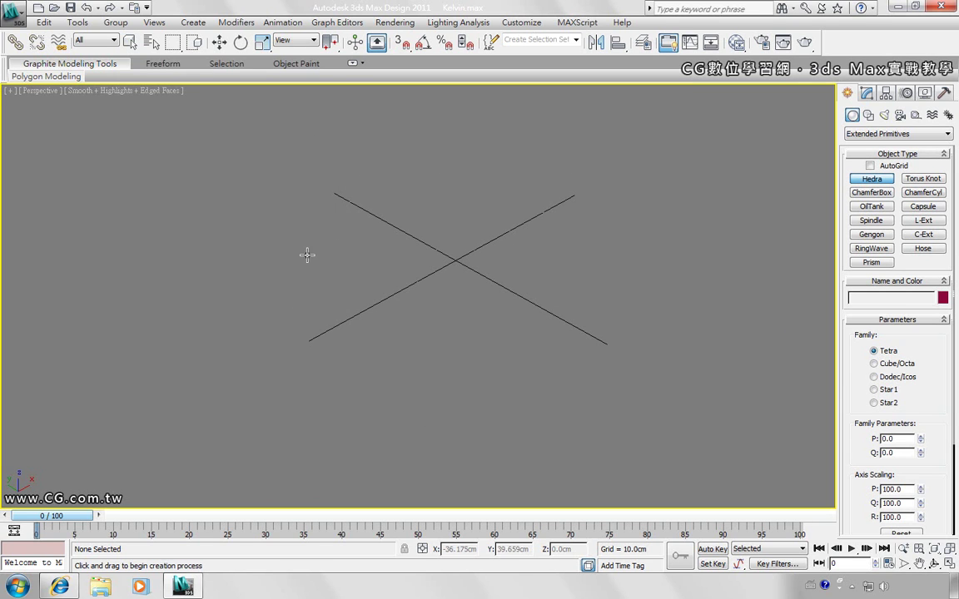
{"action": "left_click_drag", "start_coordinate": [307, 255], "coordinate": [342, 273]}
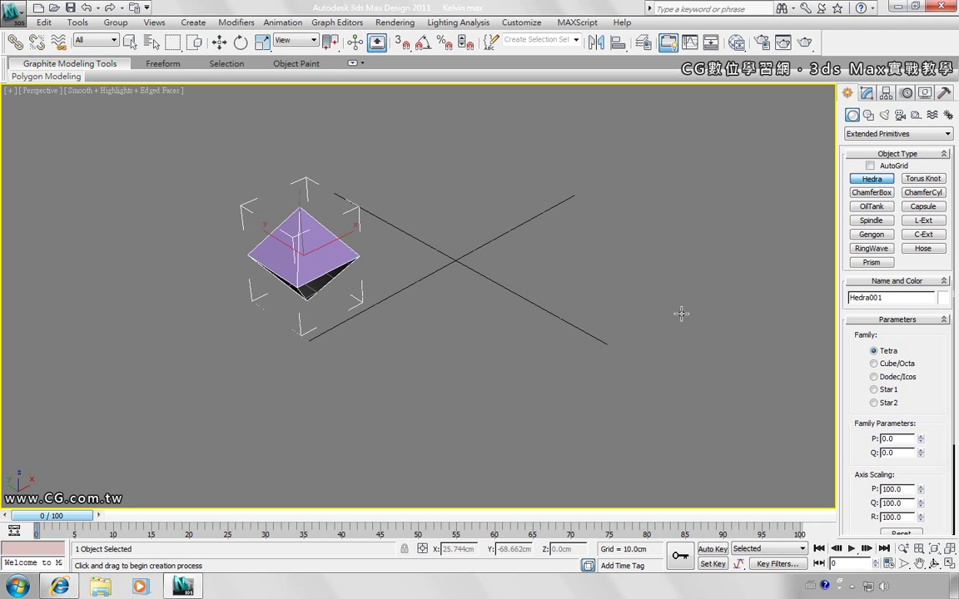
{"action": "left_click", "coordinate": [874, 364]}
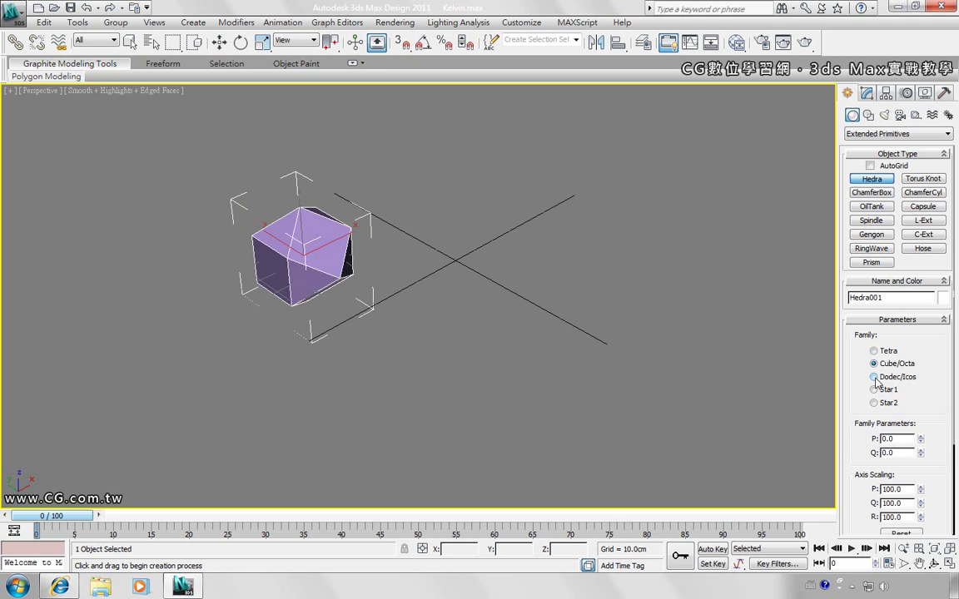
{"action": "left_click", "coordinate": [874, 377]}
{"action": "left_click", "coordinate": [874, 390]}
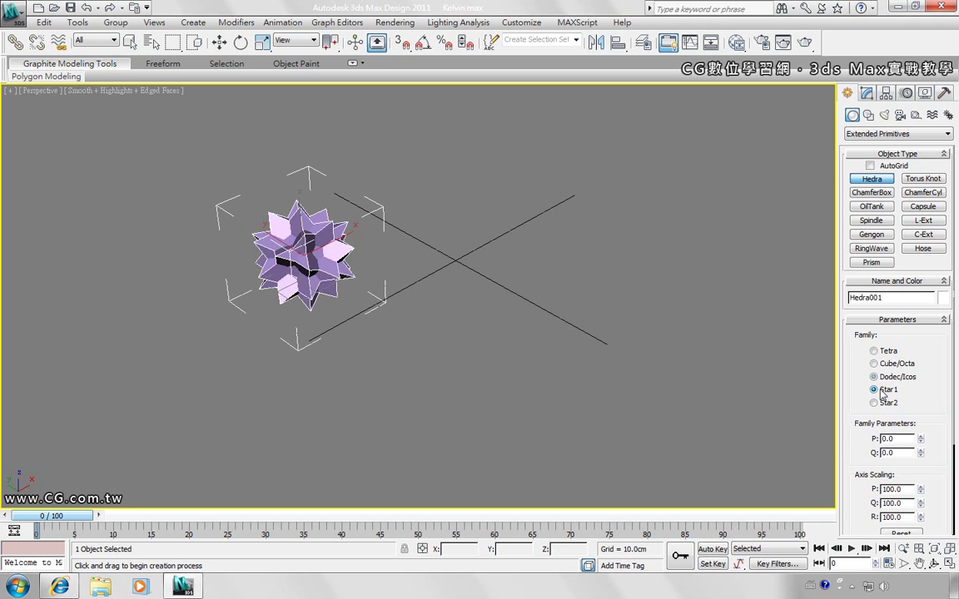
{"action": "left_click", "coordinate": [874, 403]}
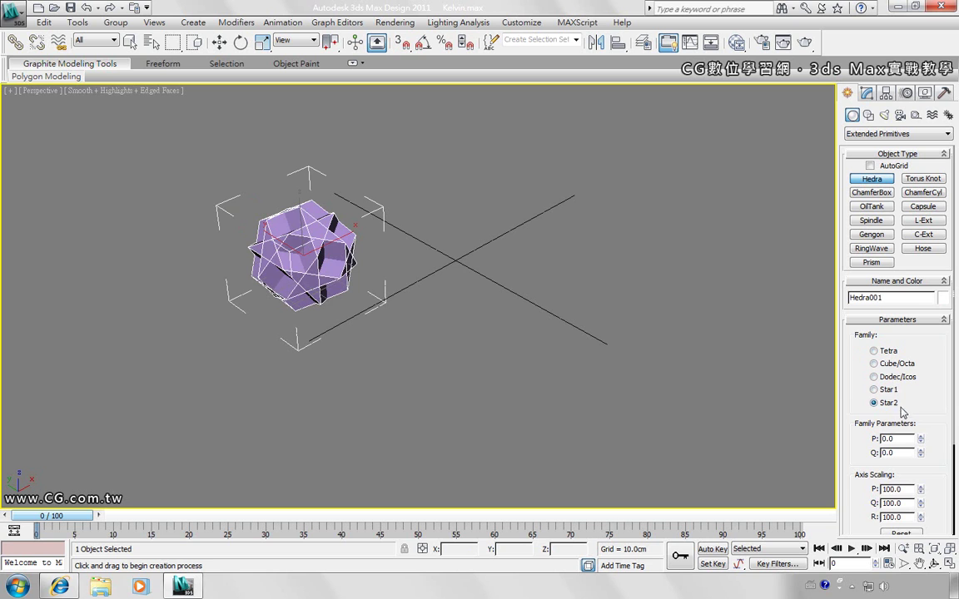
{"action": "left_click", "coordinate": [874, 352]}
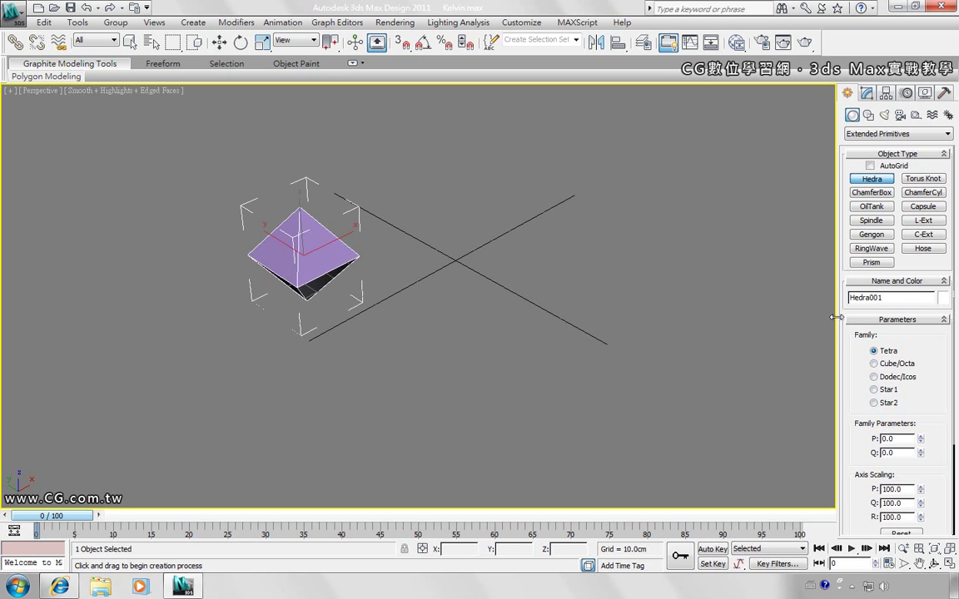
{"action": "left_click", "coordinate": [921, 182]}
- Draw Torus Knot001 behind the grid centre with a 15.81 cm radius and 150 segments
{"action": "left_click_drag", "start_coordinate": [464, 199], "coordinate": [483, 220]}
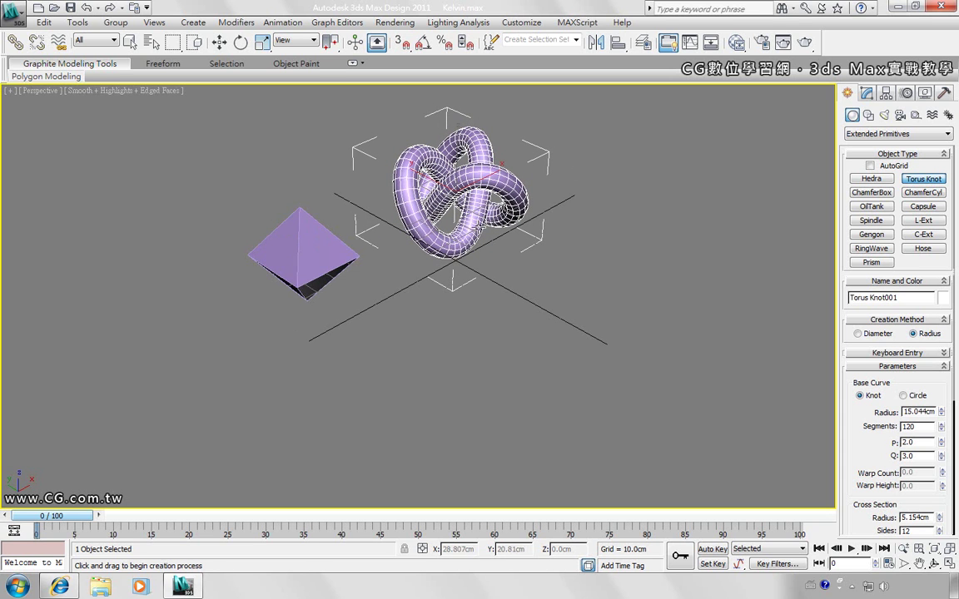
{"action": "left_click_drag", "start_coordinate": [944, 418], "coordinate": [945, 402]}
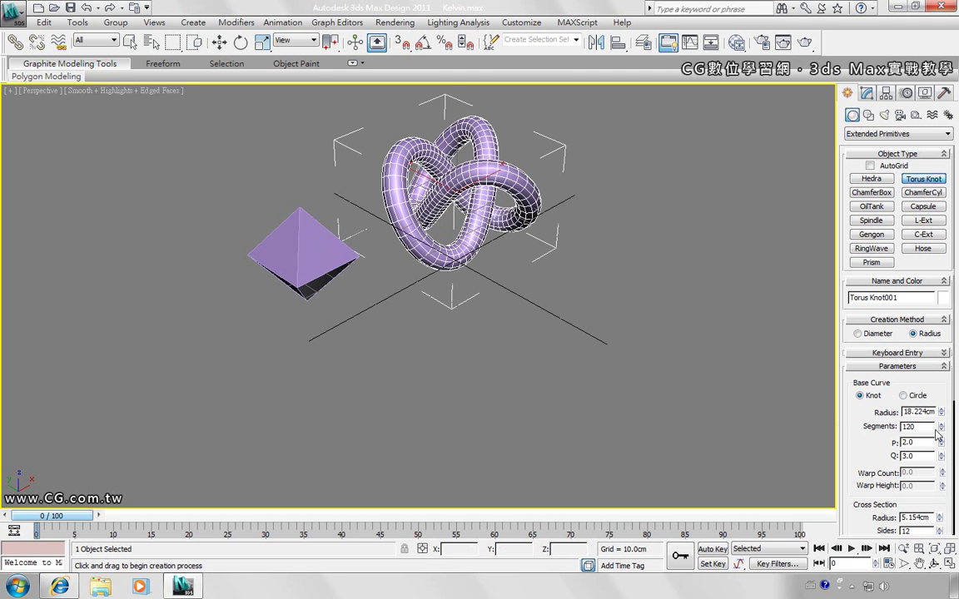
{"action": "left_click_drag", "start_coordinate": [944, 428], "coordinate": [944, 420]}
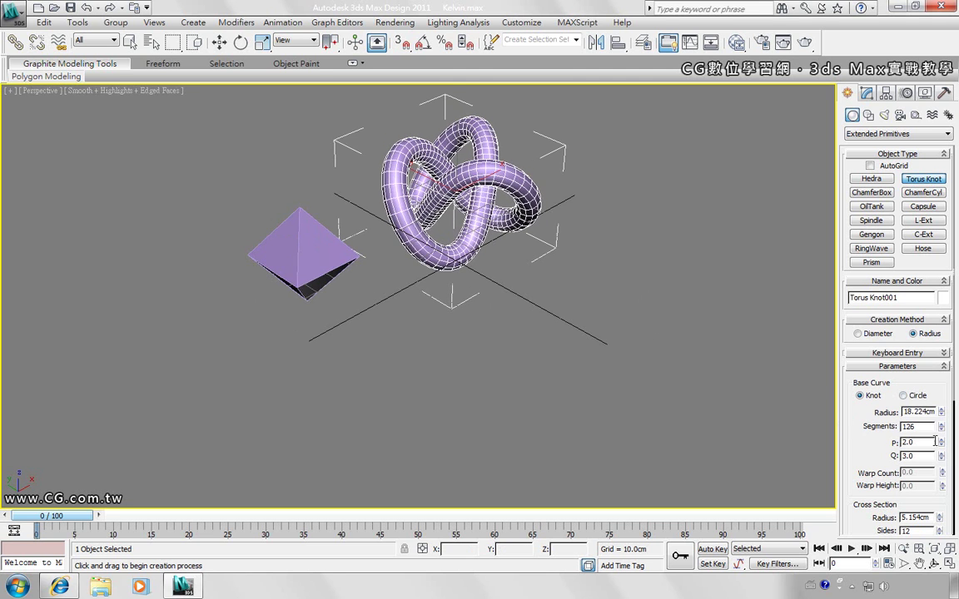
{"action": "type", "text": "150"}
{"action": "key", "text": "Return"}
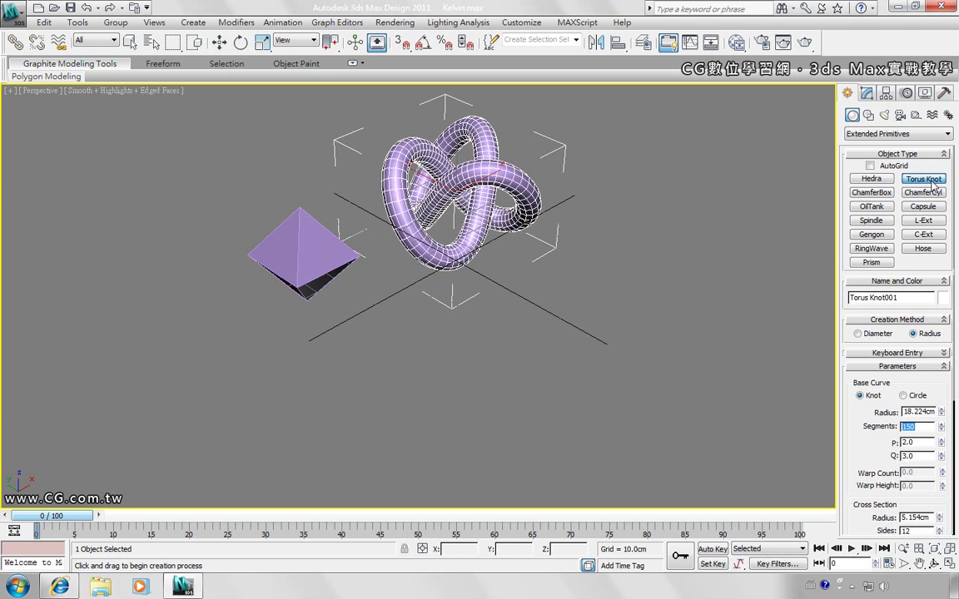
- Draw ChamferBox001 in front of the torus knot and adjust its length and width
{"action": "left_click", "coordinate": [885, 198]}
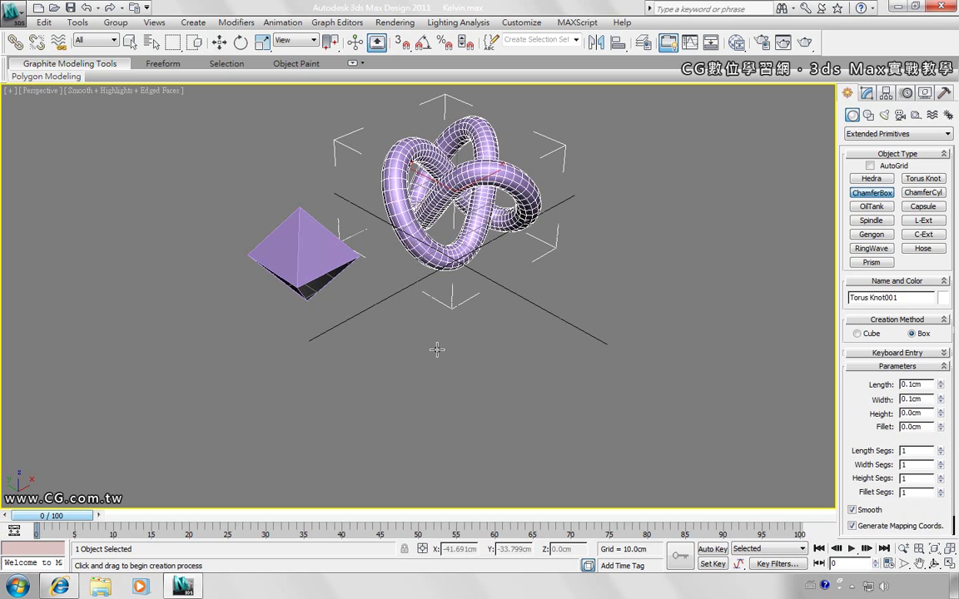
{"action": "left_click_drag", "start_coordinate": [355, 353], "coordinate": [496, 347]}
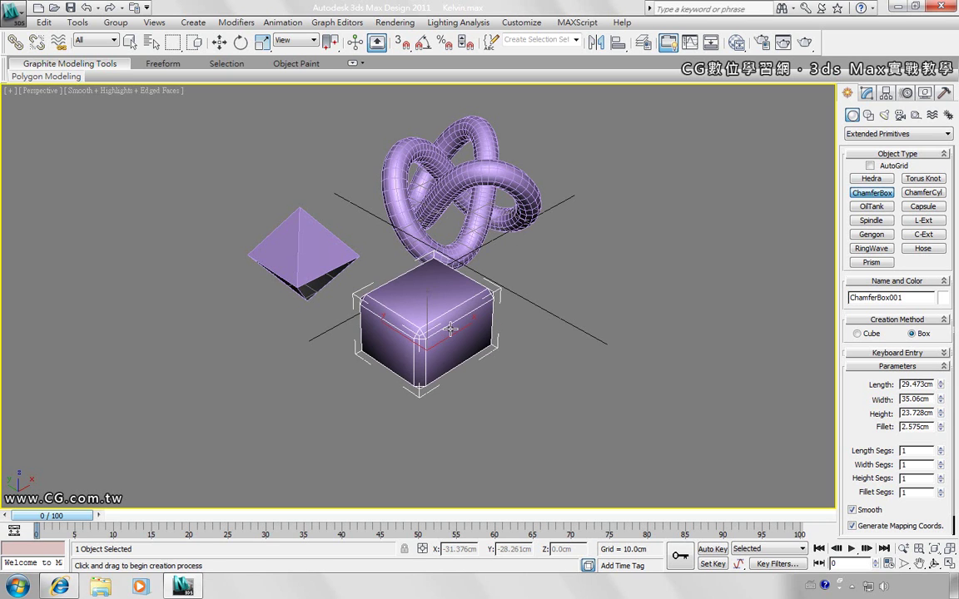
{"action": "scroll", "coordinate": [450, 329], "scroll_direction": "up", "scroll_amount": 3}
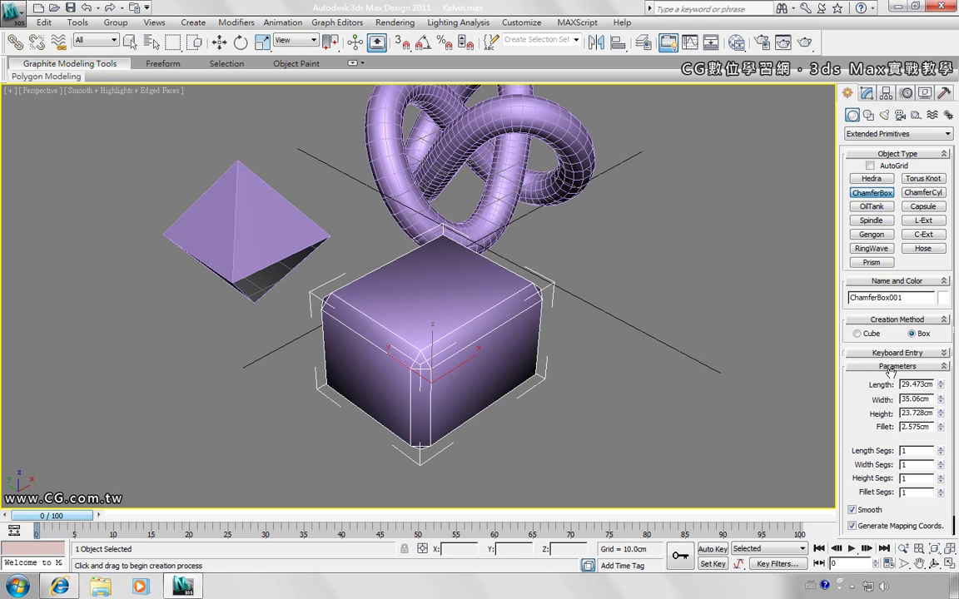
{"action": "mouse_move", "coordinate": [944, 387]}
{"action": "left_mouse_down"}
{"action": "mouse_move", "coordinate": [943, 356]}
{"action": "mouse_move", "coordinate": [942, 388]}
{"action": "left_mouse_up"}
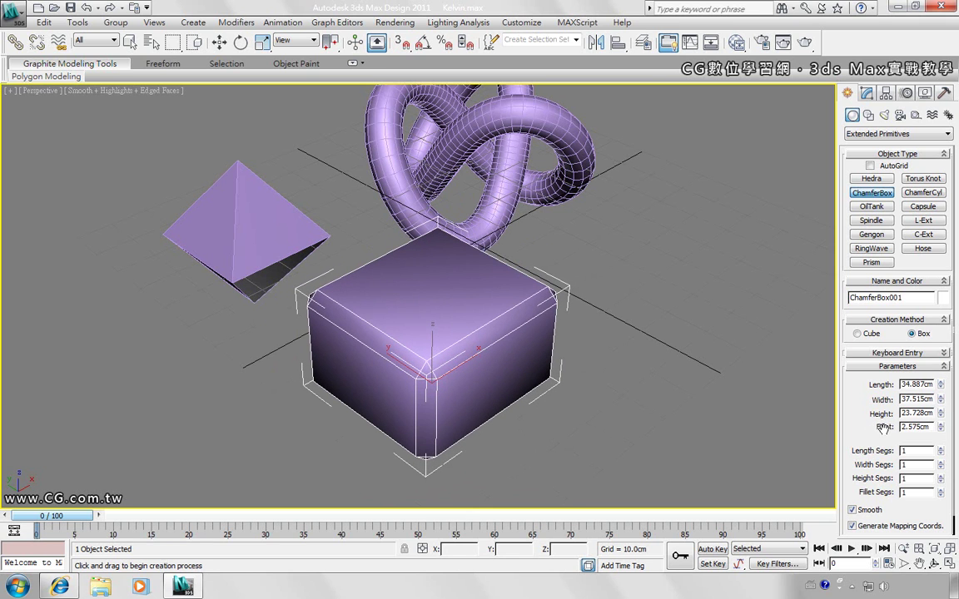
- Give the chamfer box 5 fillet segments and a 2.0 cm fillet
{"action": "mouse_move", "coordinate": [941, 430]}
{"action": "left_mouse_down"}
{"action": "mouse_move", "coordinate": [947, 443]}
{"action": "mouse_move", "coordinate": [946, 436]}
{"action": "left_mouse_up"}
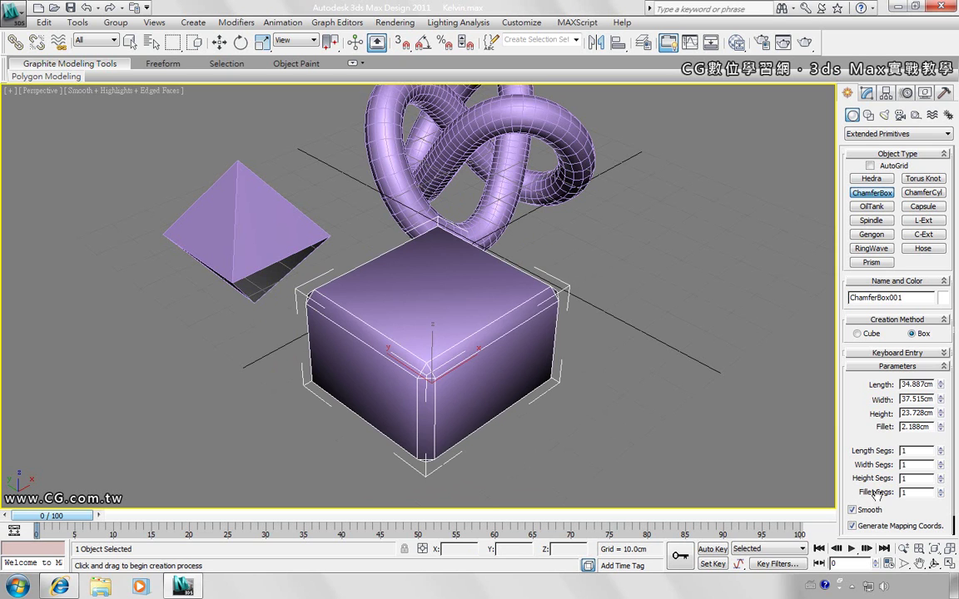
{"action": "left_click", "coordinate": [941, 491]}
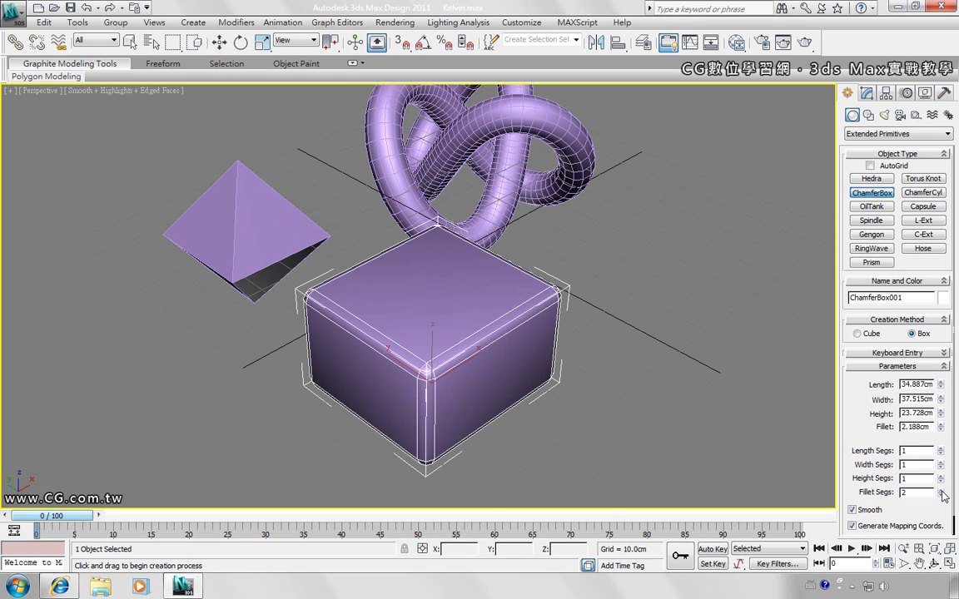
{"action": "left_click", "coordinate": [942, 491]}
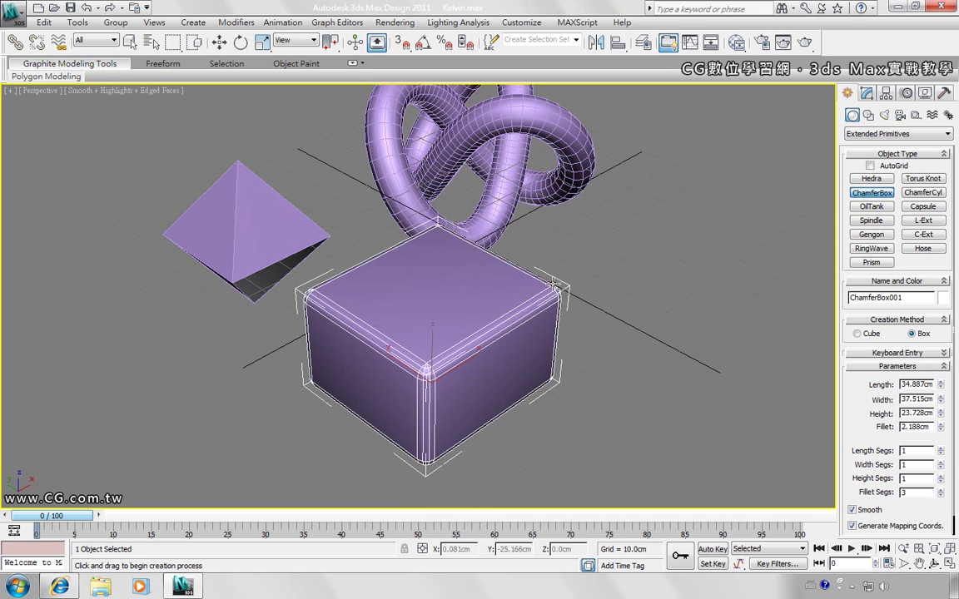
{"action": "left_click", "coordinate": [941, 491]}
{"action": "left_click", "coordinate": [942, 491]}
{"action": "left_click", "coordinate": [941, 491]}
{"action": "left_click", "coordinate": [941, 491]}
{"action": "left_click", "coordinate": [942, 491]}
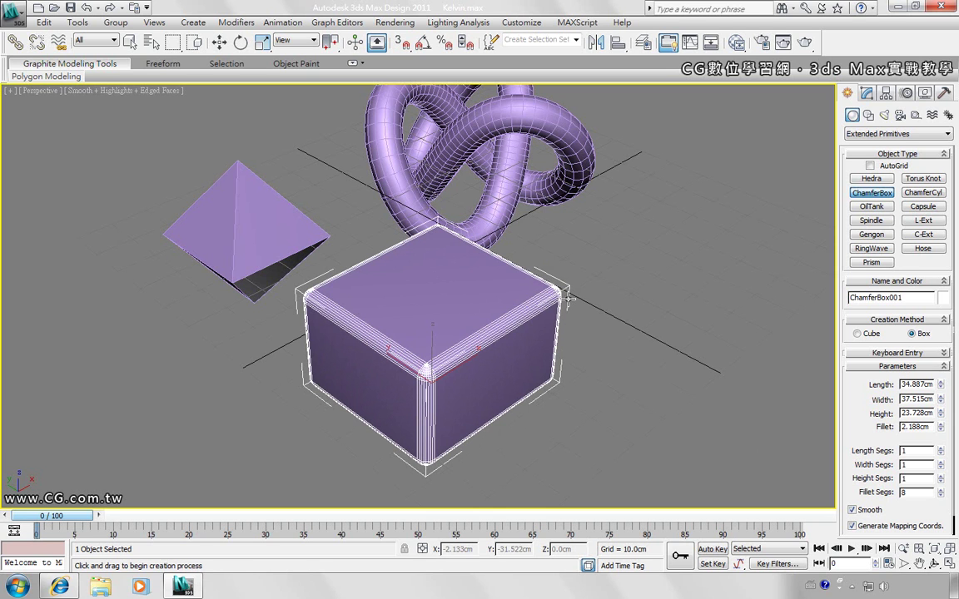
{"action": "left_click", "coordinate": [941, 495]}
{"action": "left_click", "coordinate": [940, 495]}
{"action": "left_click", "coordinate": [941, 496]}
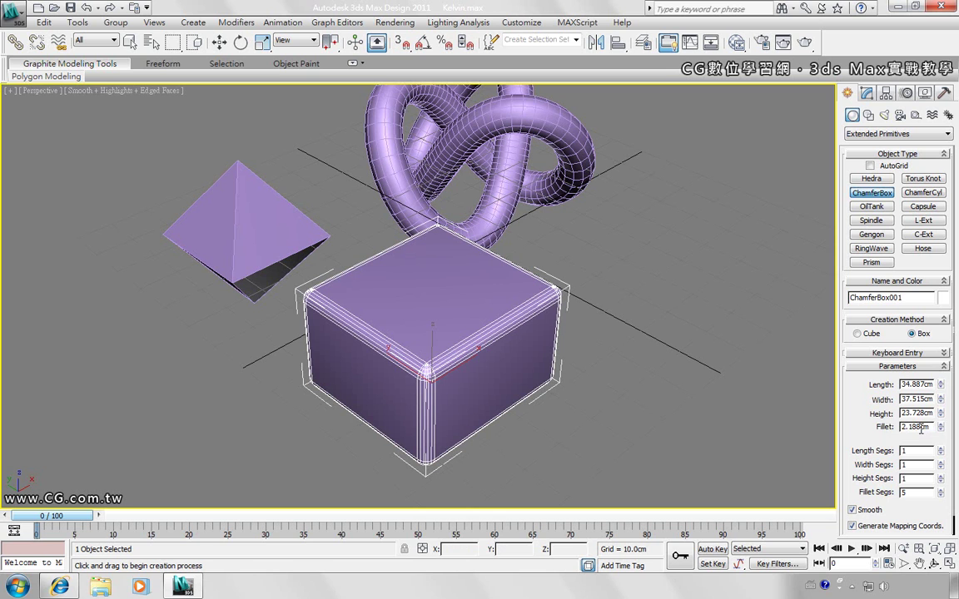
{"action": "type", "text": "2"}
{"action": "key", "text": "Return"}
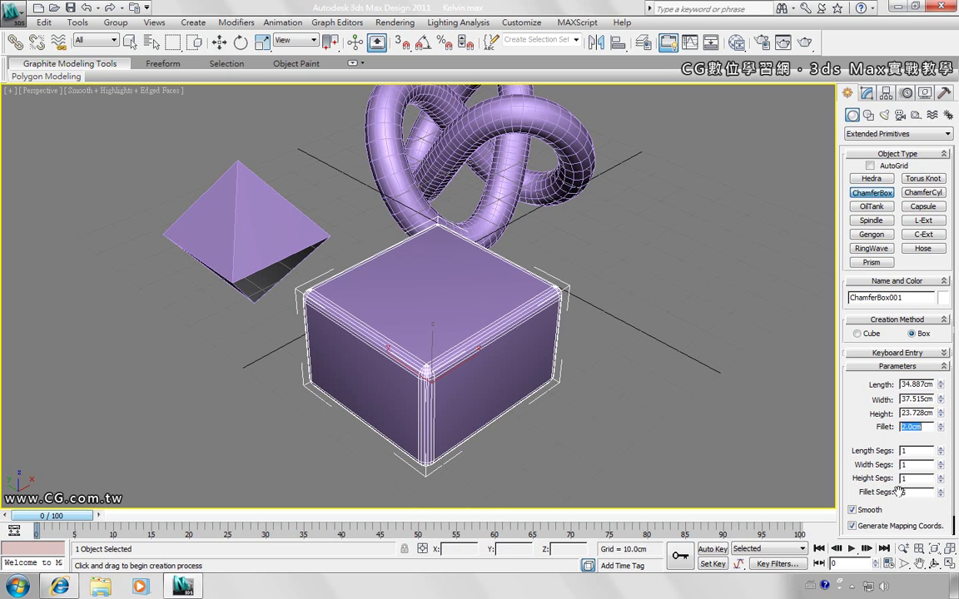
{"action": "left_click", "coordinate": [916, 493]}
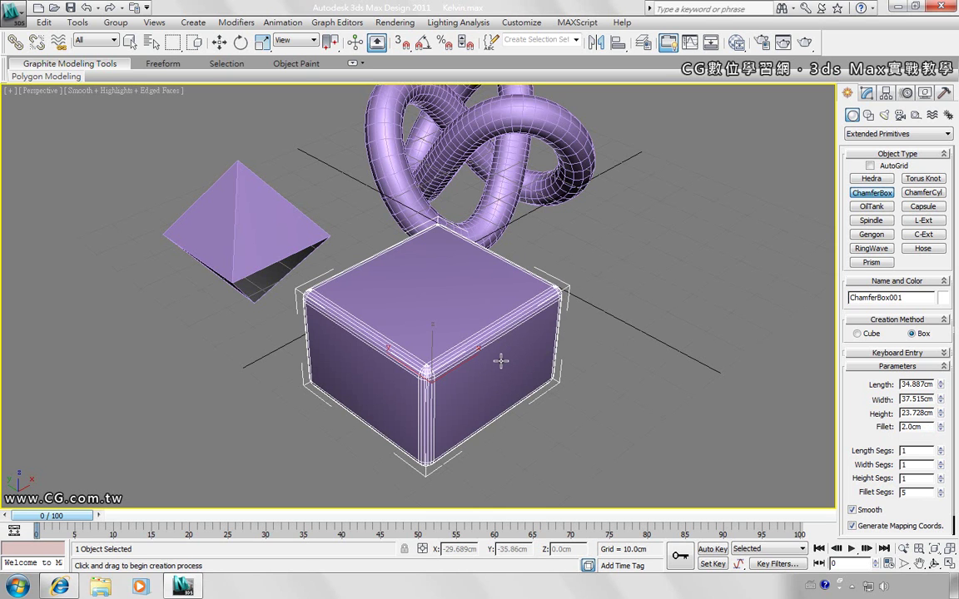
{"action": "left_click", "coordinate": [644, 390]}
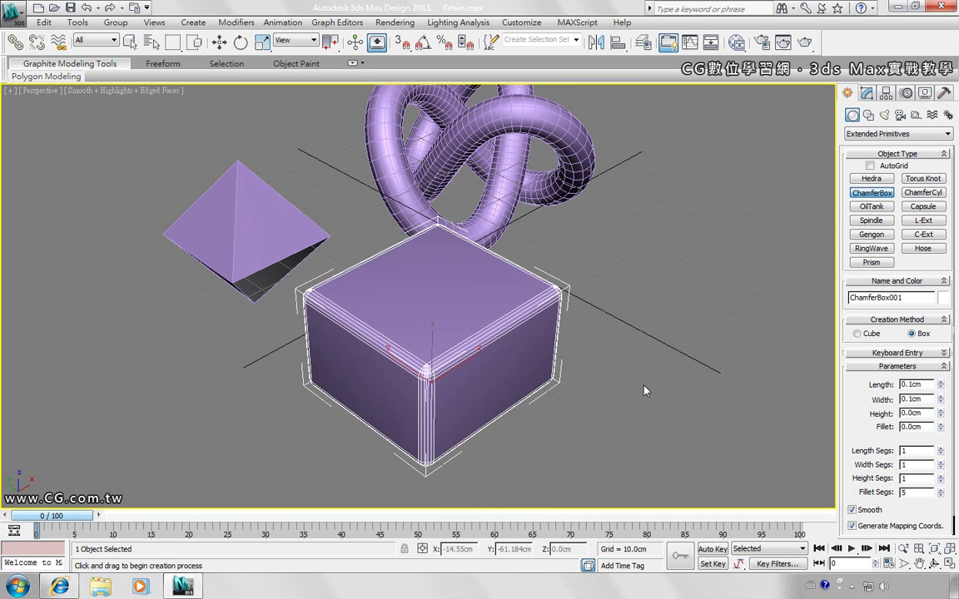
- Draw ChamferCyl001 right of the knot, tuning radius 8.669 cm, height, 1.69 cm fillet, 30 sides, 3 fillet segments
{"action": "left_click", "coordinate": [916, 194]}
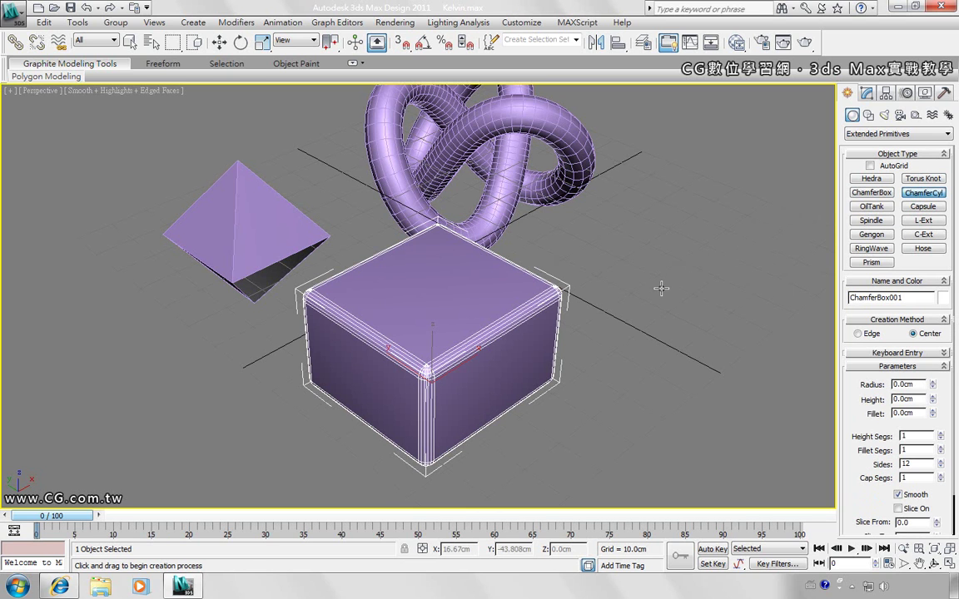
{"action": "left_click_drag", "start_coordinate": [638, 259], "coordinate": [660, 280]}
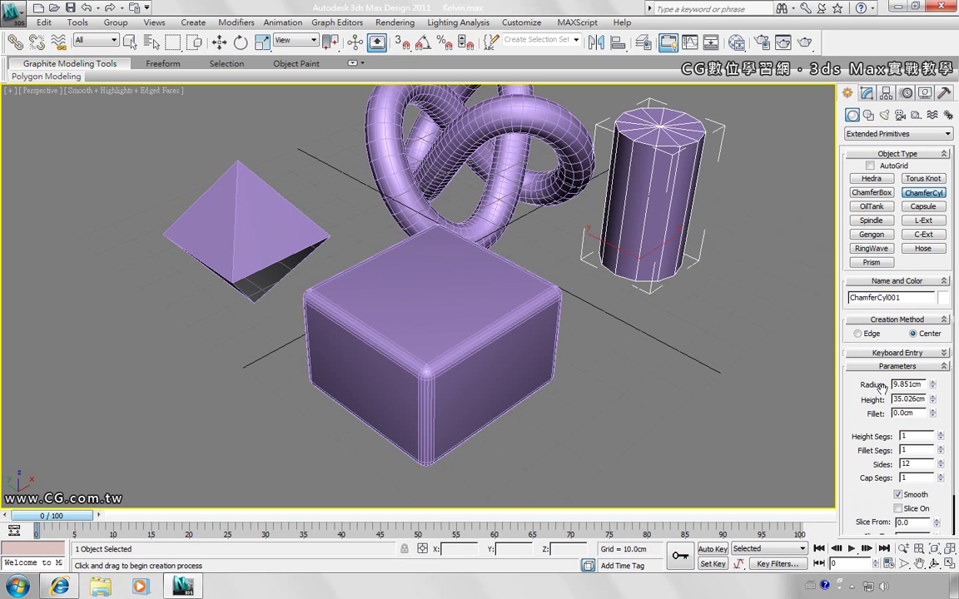
{"action": "left_click_drag", "start_coordinate": [933, 392], "coordinate": [934, 395]}
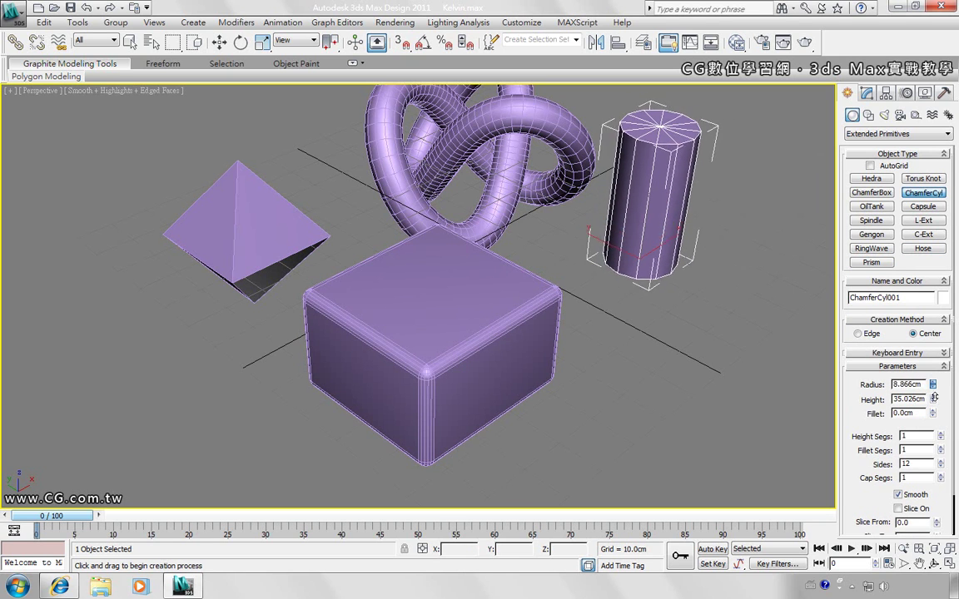
{"action": "mouse_move", "coordinate": [933, 399]}
{"action": "left_mouse_down"}
{"action": "mouse_move", "coordinate": [934, 411]}
{"action": "mouse_move", "coordinate": [934, 401]}
{"action": "left_mouse_up"}
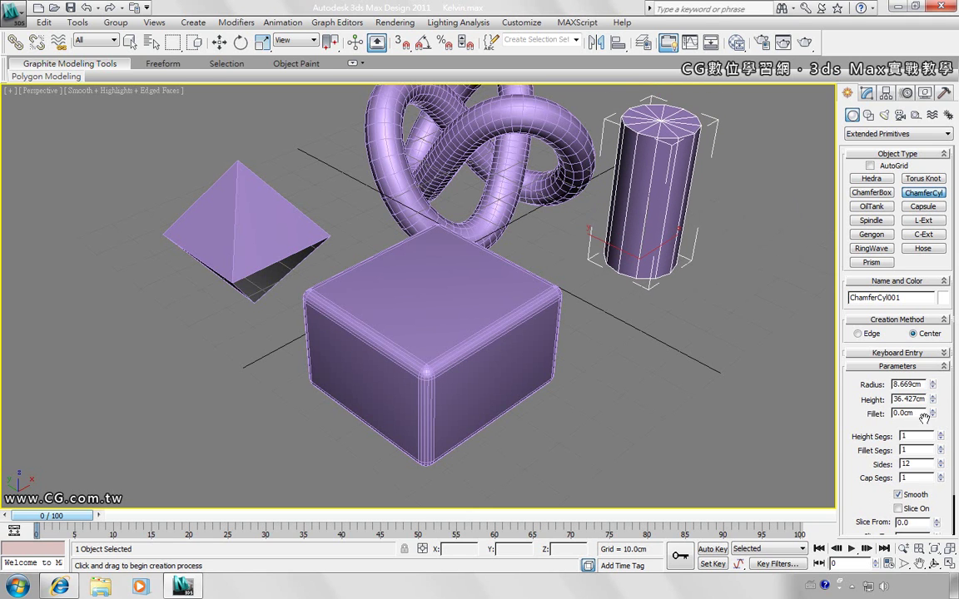
{"action": "left_click_drag", "start_coordinate": [933, 414], "coordinate": [934, 300]}
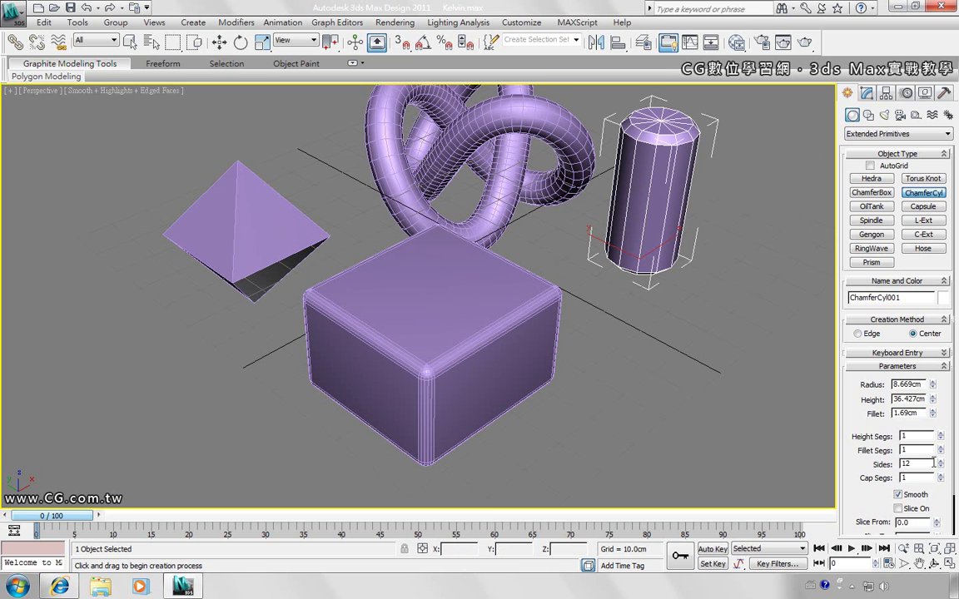
{"action": "left_click_drag", "start_coordinate": [943, 465], "coordinate": [943, 464]}
{"action": "type", "text": "30"}
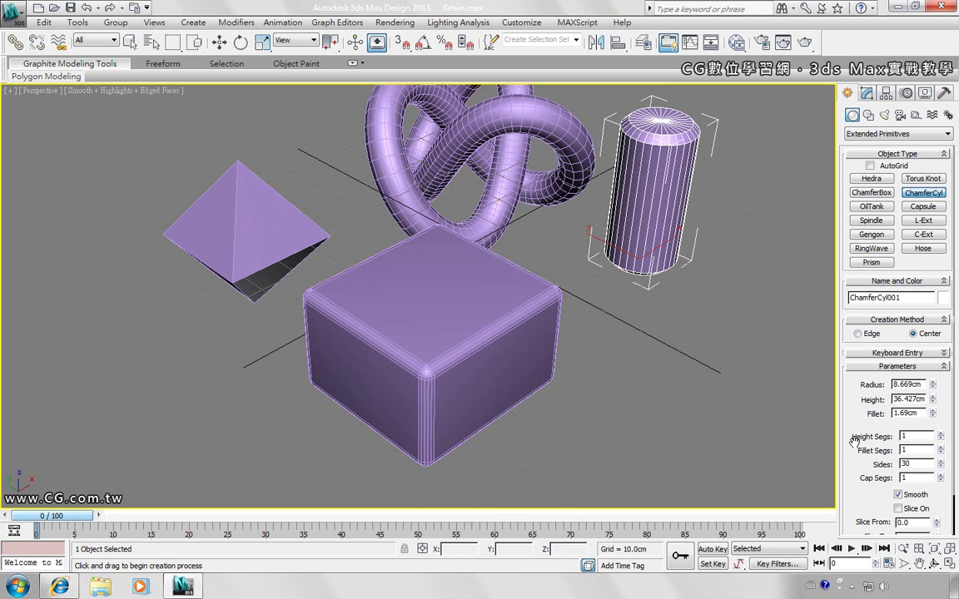
{"action": "left_click", "coordinate": [940, 449]}
{"action": "left_click", "coordinate": [940, 448]}
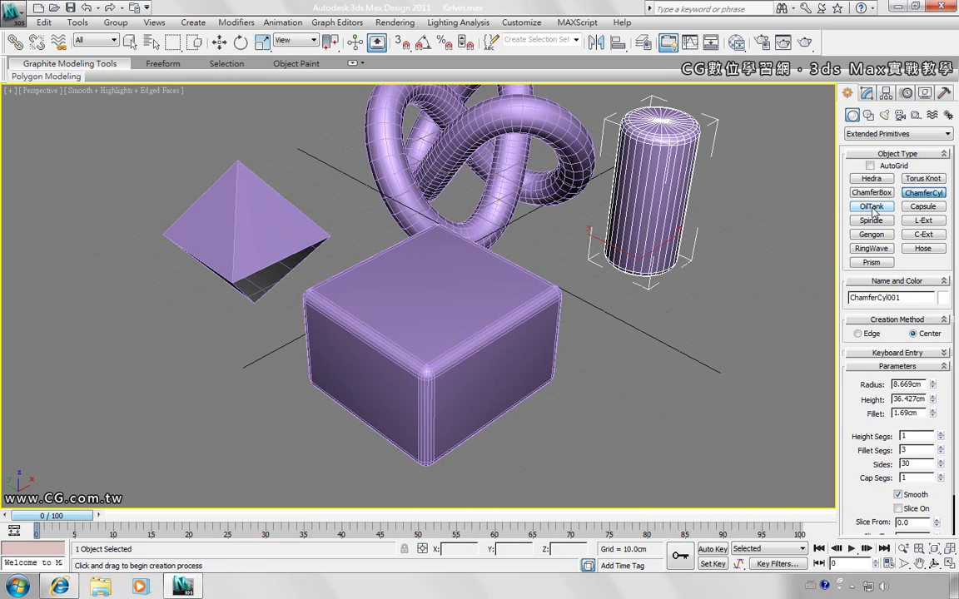
- Draw OilTank001 beside the cylinder: 8.894 cm radius, 31.843 cm height, 20 sides, 4.226 cm caps
{"action": "left_click", "coordinate": [871, 208]}
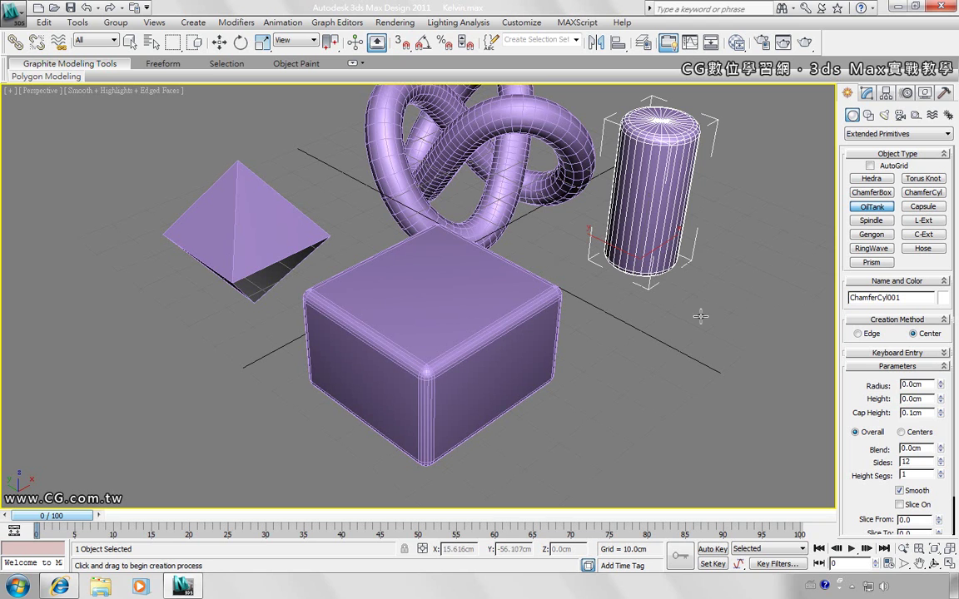
{"action": "left_click_drag", "start_coordinate": [702, 333], "coordinate": [729, 346]}
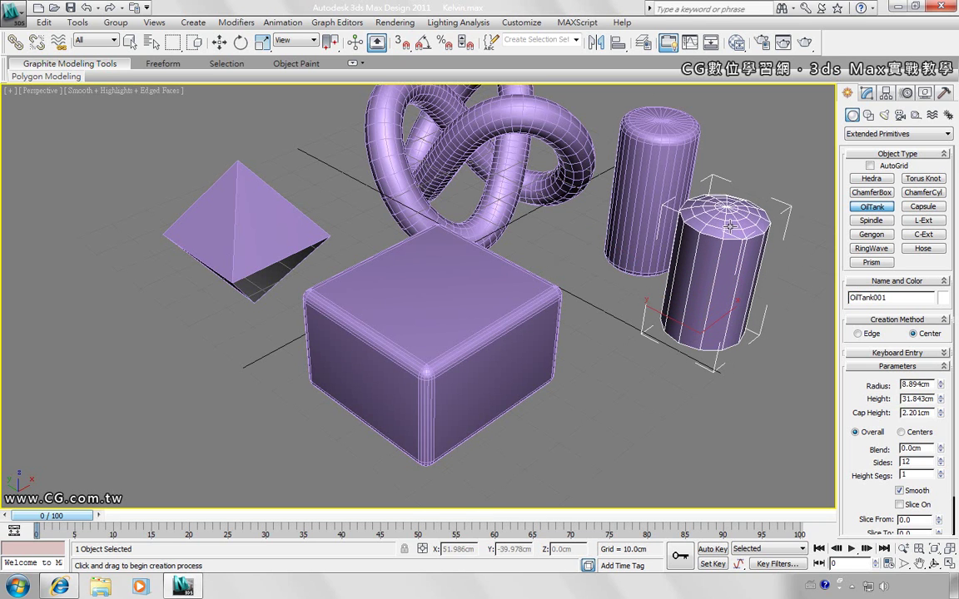
{"action": "left_click", "coordinate": [751, 191]}
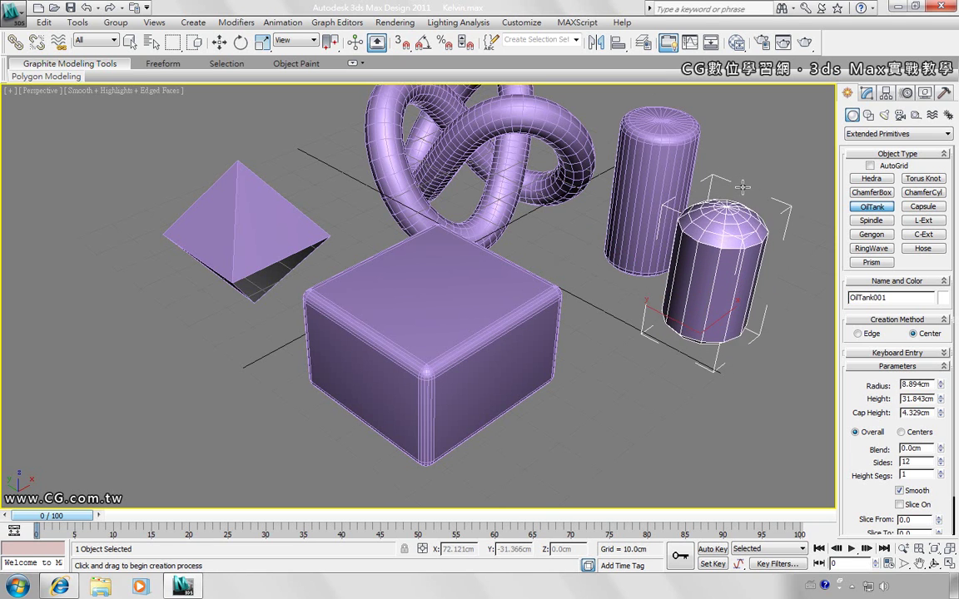
{"action": "left_click", "coordinate": [729, 187]}
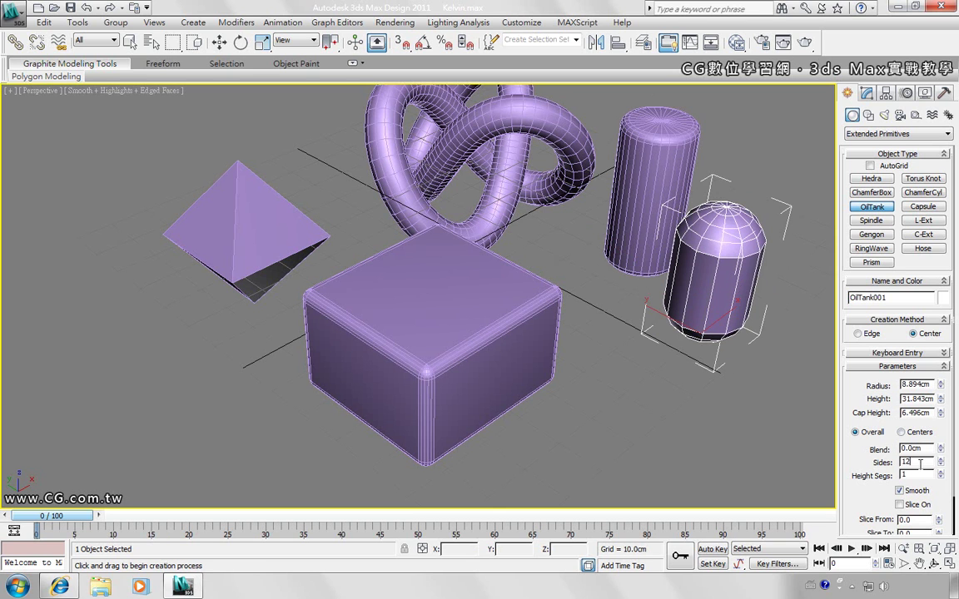
{"action": "type", "text": "20"}
{"action": "key", "text": "Return"}
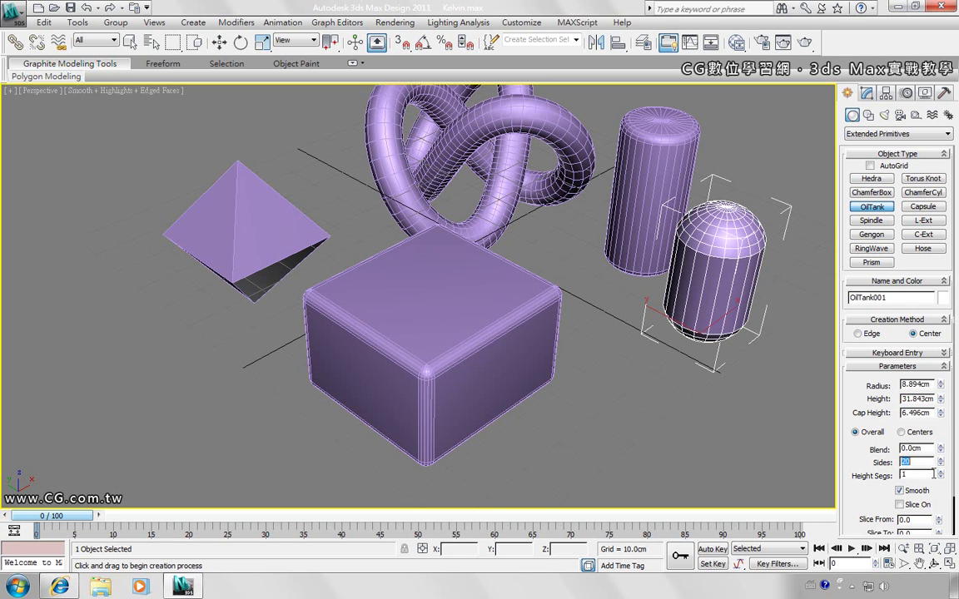
{"action": "left_click_drag", "start_coordinate": [941, 415], "coordinate": [940, 392]}
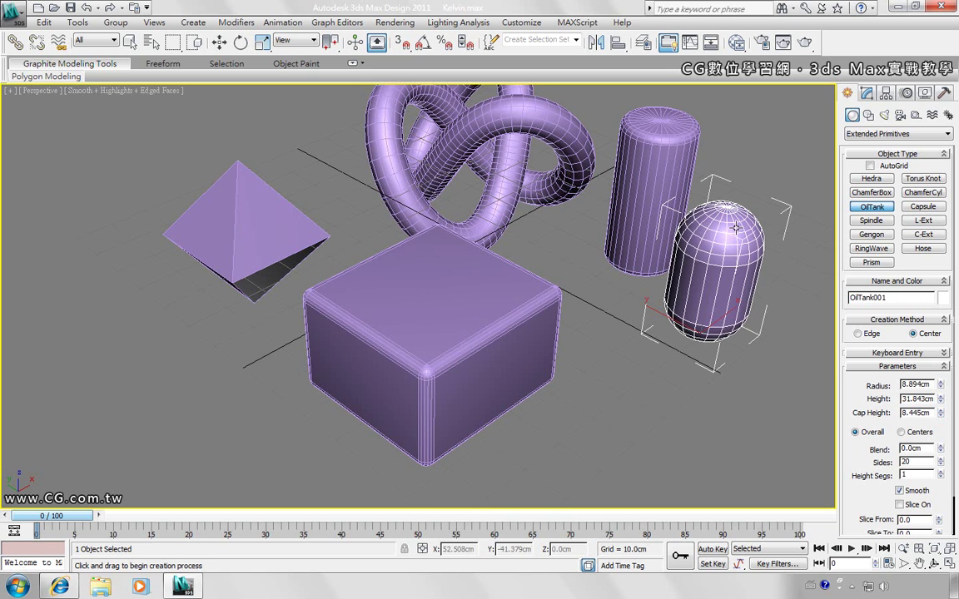
{"action": "left_click", "coordinate": [940, 410]}
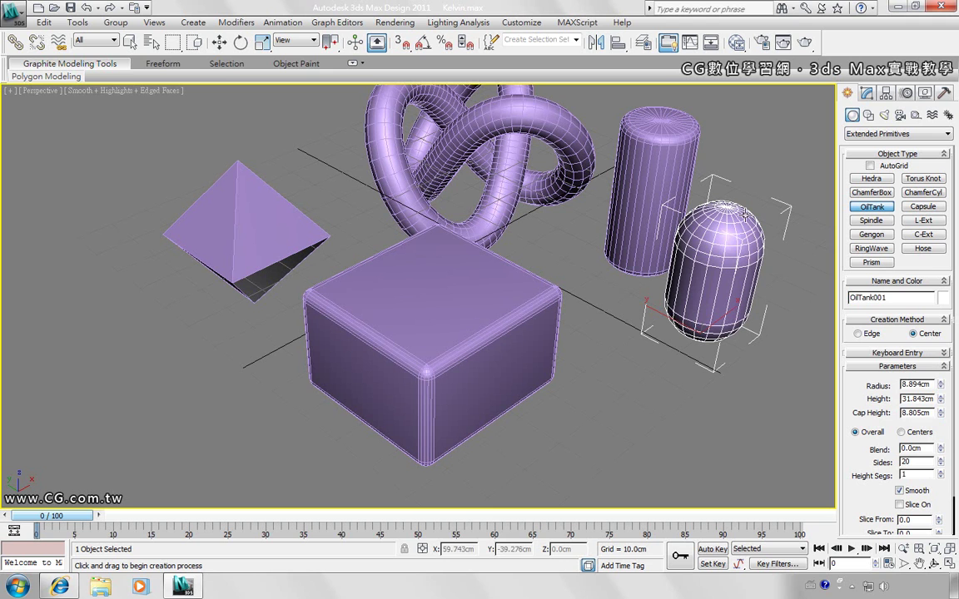
{"action": "left_click_drag", "start_coordinate": [939, 416], "coordinate": [883, 377]}
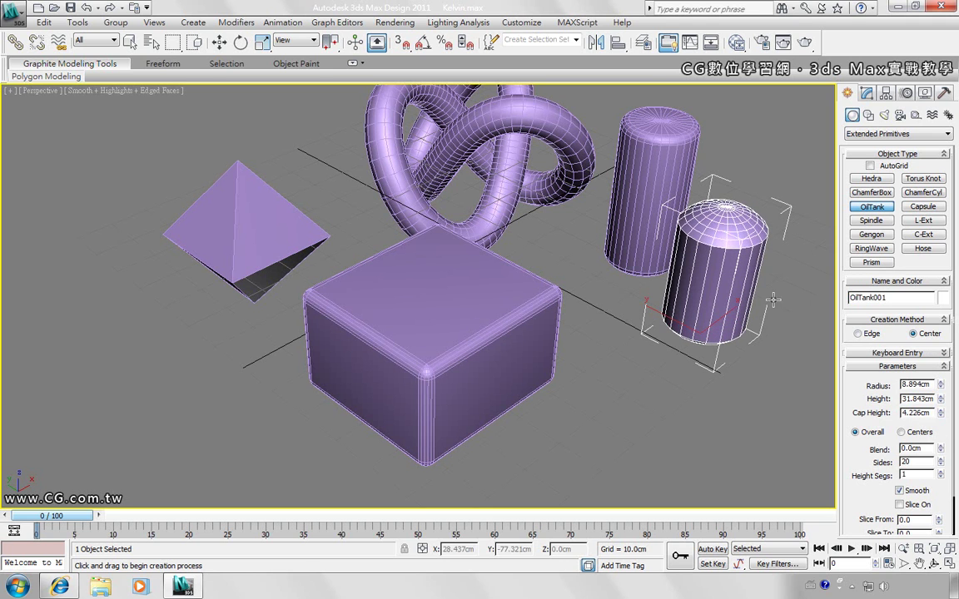
- Draw Capsule001 in front of the oil tank with 7.061 cm radius, 31.897 cm height, 20 sides
{"action": "left_click", "coordinate": [919, 207]}
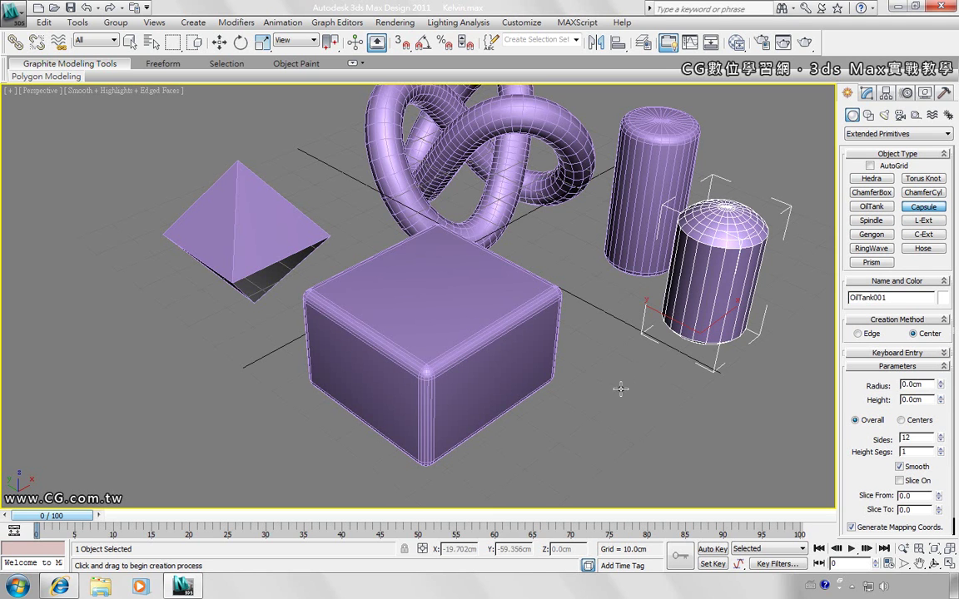
{"action": "left_click_drag", "start_coordinate": [617, 371], "coordinate": [658, 376]}
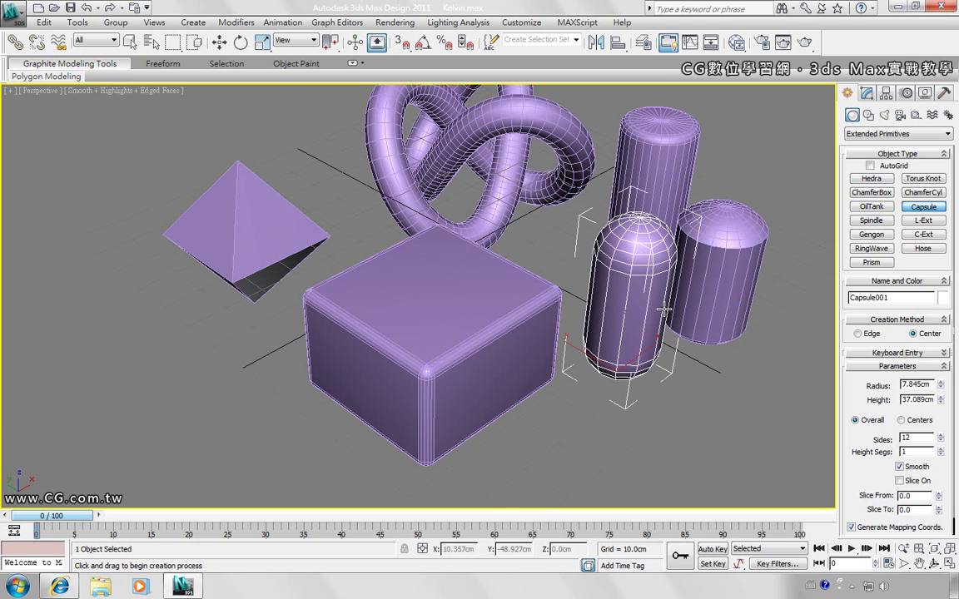
{"action": "left_click", "coordinate": [683, 302]}
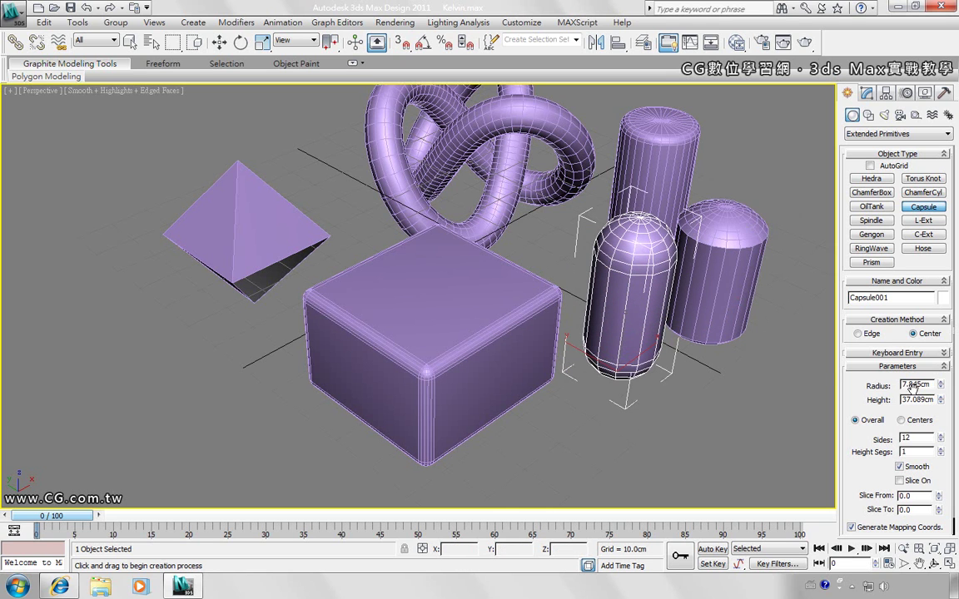
{"action": "left_click_drag", "start_coordinate": [939, 386], "coordinate": [940, 399]}
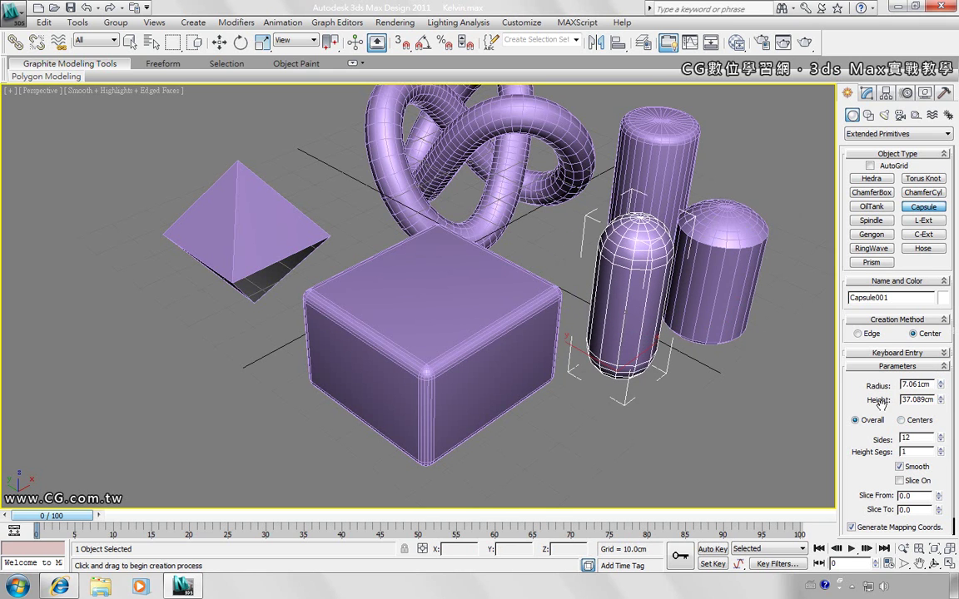
{"action": "left_click_drag", "start_coordinate": [940, 400], "coordinate": [941, 409]}
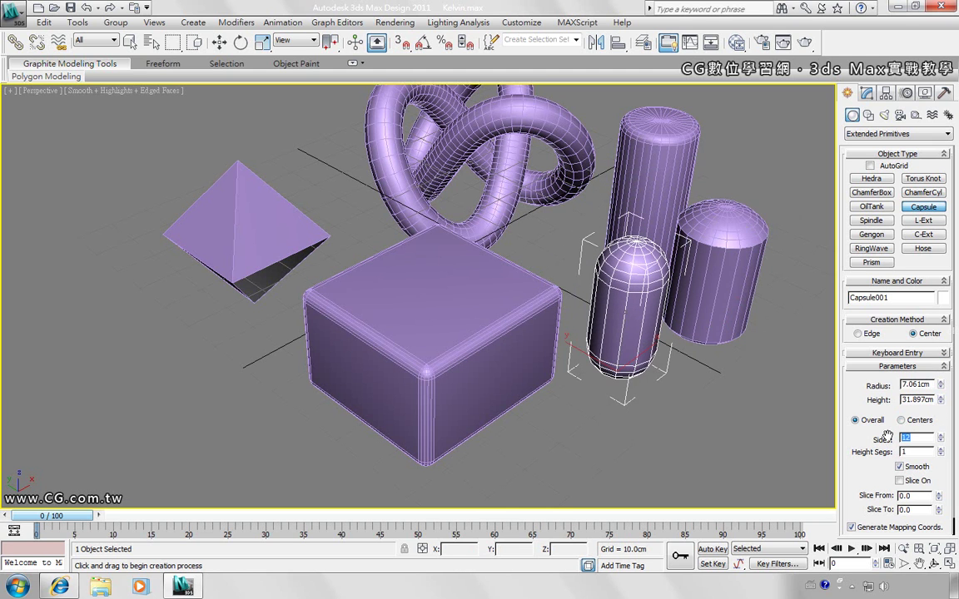
{"action": "type", "text": "20"}
{"action": "key", "text": "Return"}
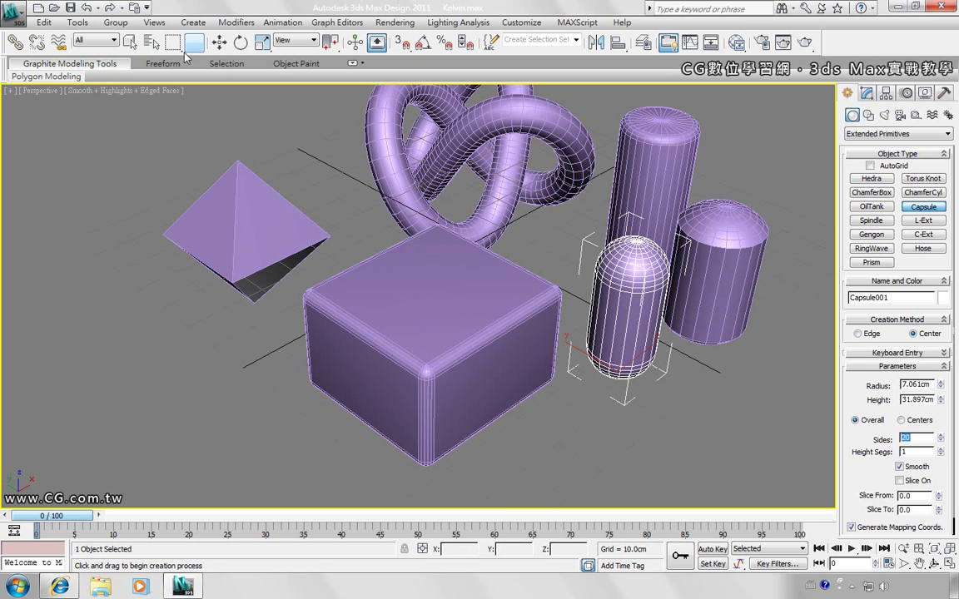
- Select all six extended primitives with Ctrl+A and delete them, leaving an empty grid
{"action": "left_click", "coordinate": [133, 43]}
{"action": "left_click", "coordinate": [268, 135]}
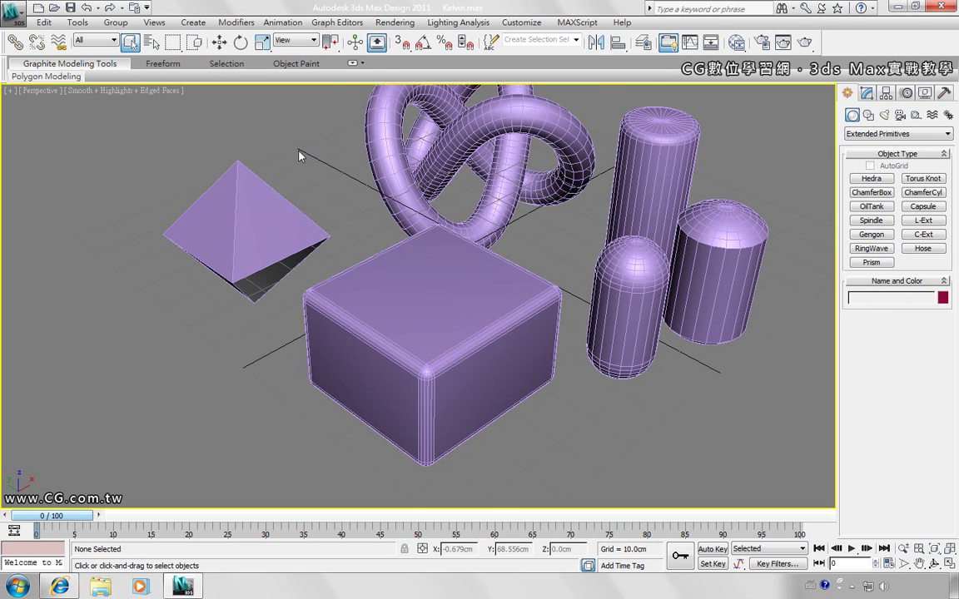
{"action": "key", "text": "ctrl+a"}
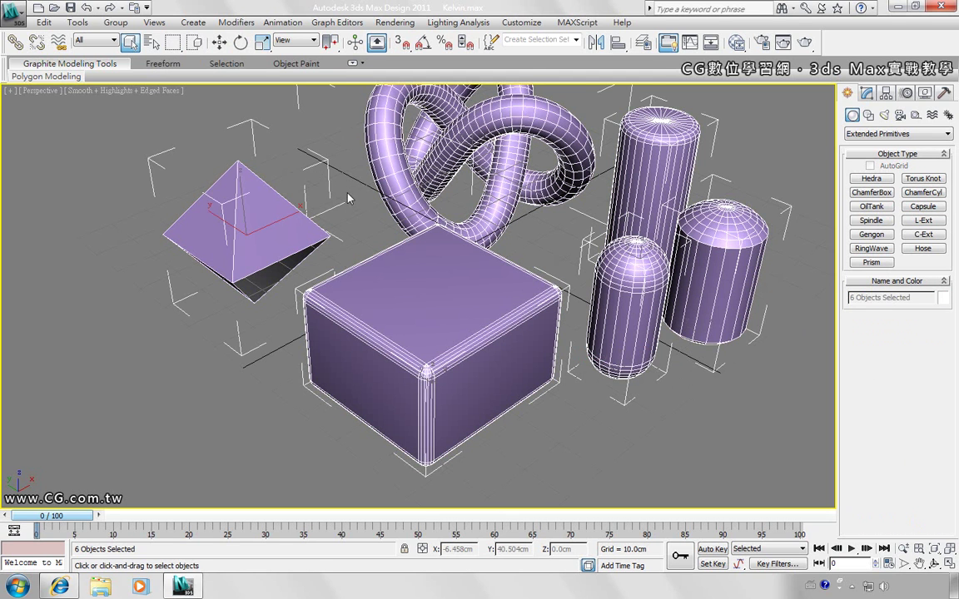
{"action": "key", "text": "Delete"}
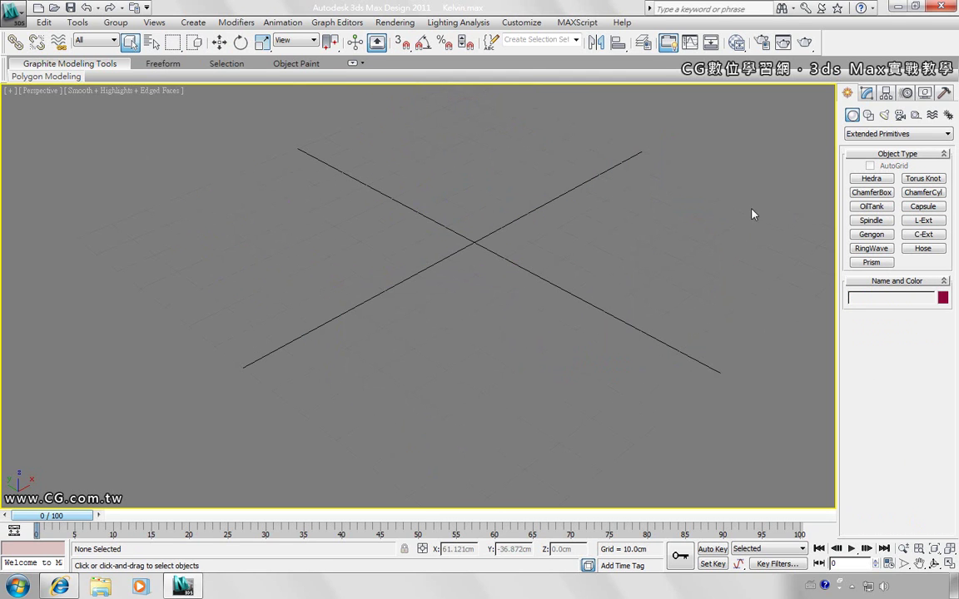
- Create Spindle001 at the grid's right: 15.634 cm radius, 16.423 cm height, 7.454 cm cap height
{"action": "left_click", "coordinate": [874, 221]}
{"action": "left_click_drag", "start_coordinate": [750, 243], "coordinate": [783, 278]}
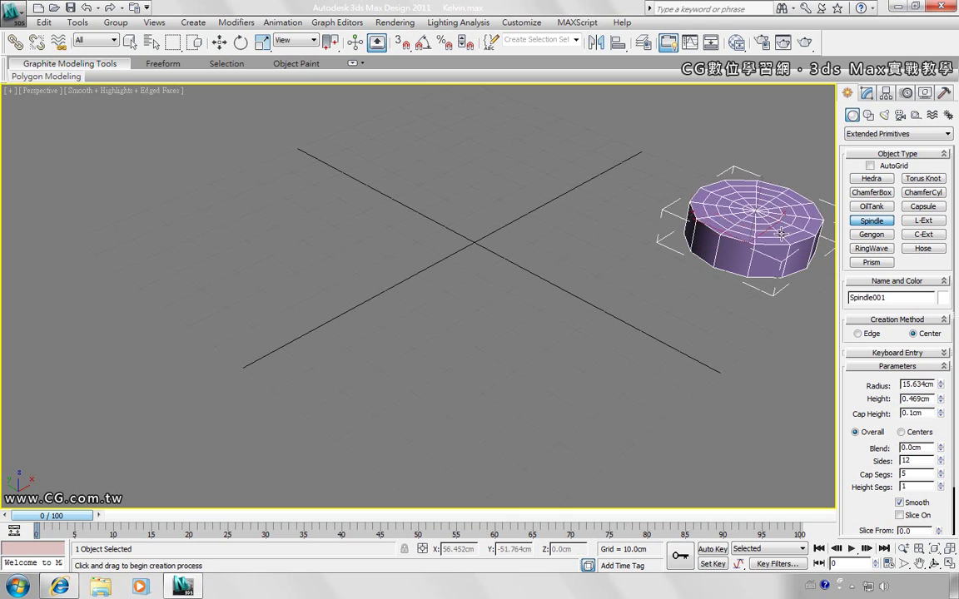
{"action": "left_click", "coordinate": [778, 204]}
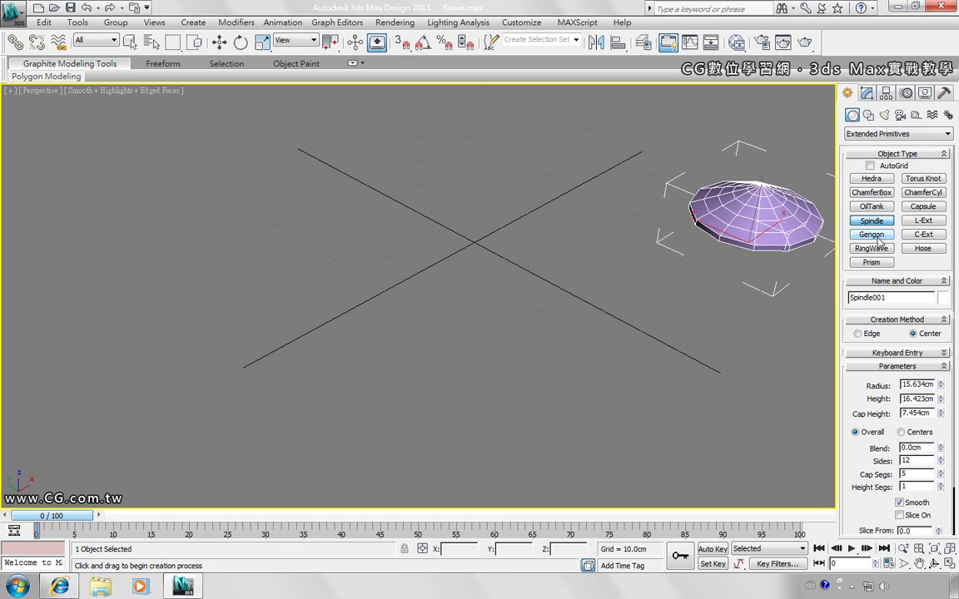
- Create a rounded five-sided gengon right of centre, beside the spindle
{"action": "left_click", "coordinate": [877, 239]}
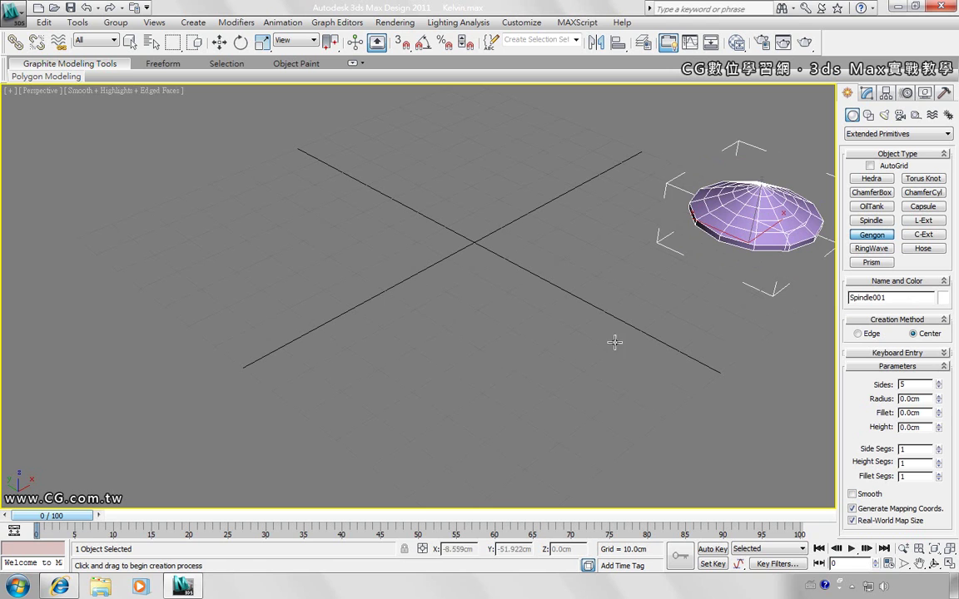
{"action": "mouse_move", "coordinate": [604, 319]}
{"action": "left_mouse_down"}
{"action": "mouse_move", "coordinate": [648, 321]}
{"action": "mouse_move", "coordinate": [654, 342]}
{"action": "left_mouse_up"}
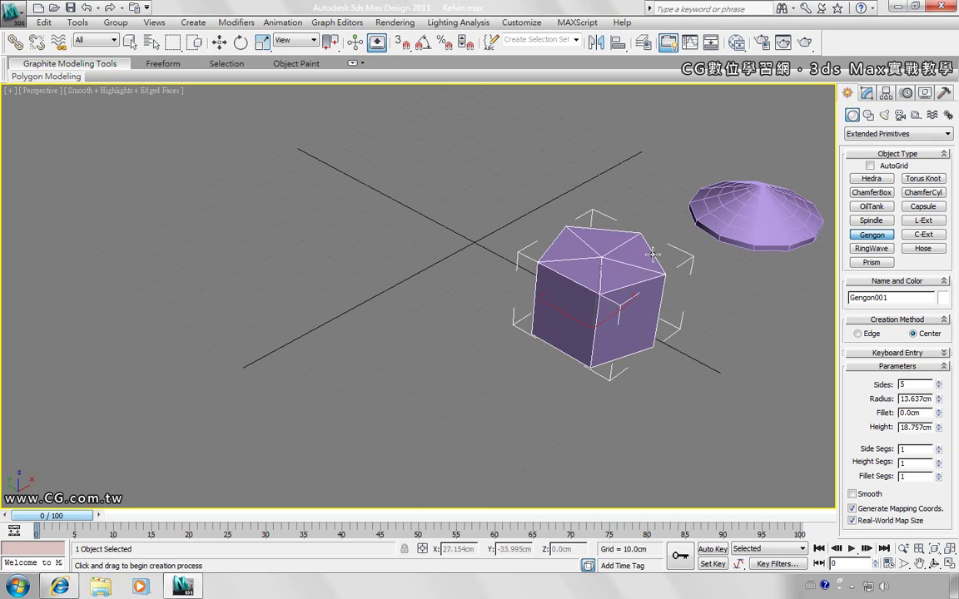
{"action": "left_click", "coordinate": [652, 253]}
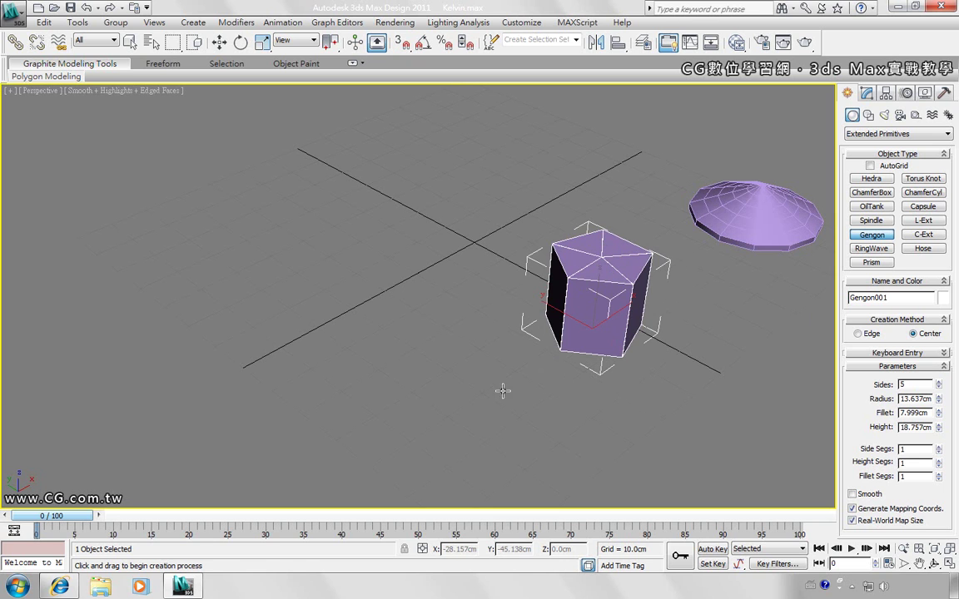
- Add Gengon002 in the foreground and make it a short triangular prism with 1.885 cm fillet
{"action": "left_click_drag", "start_coordinate": [469, 422], "coordinate": [529, 456]}
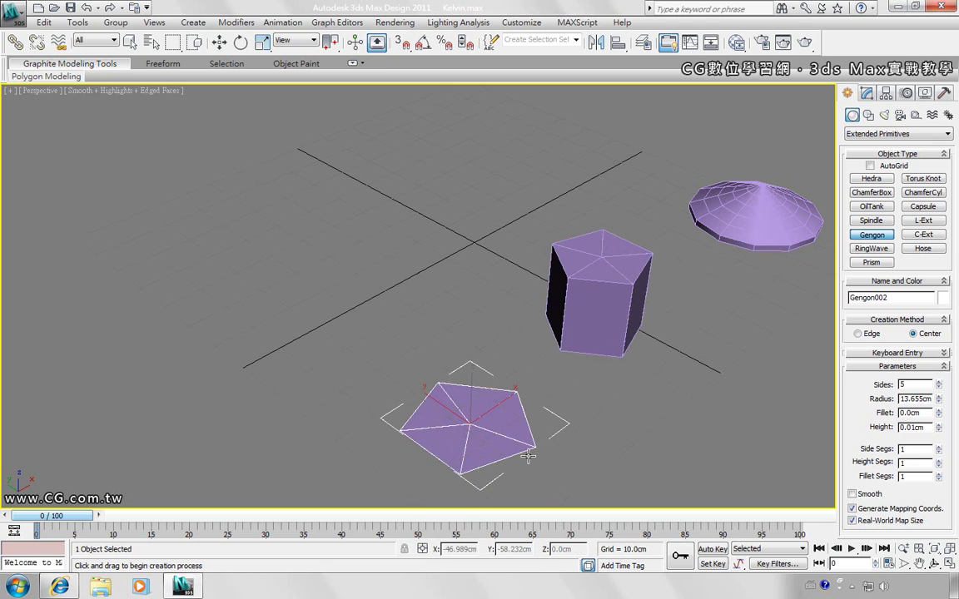
{"action": "left_click", "coordinate": [525, 369]}
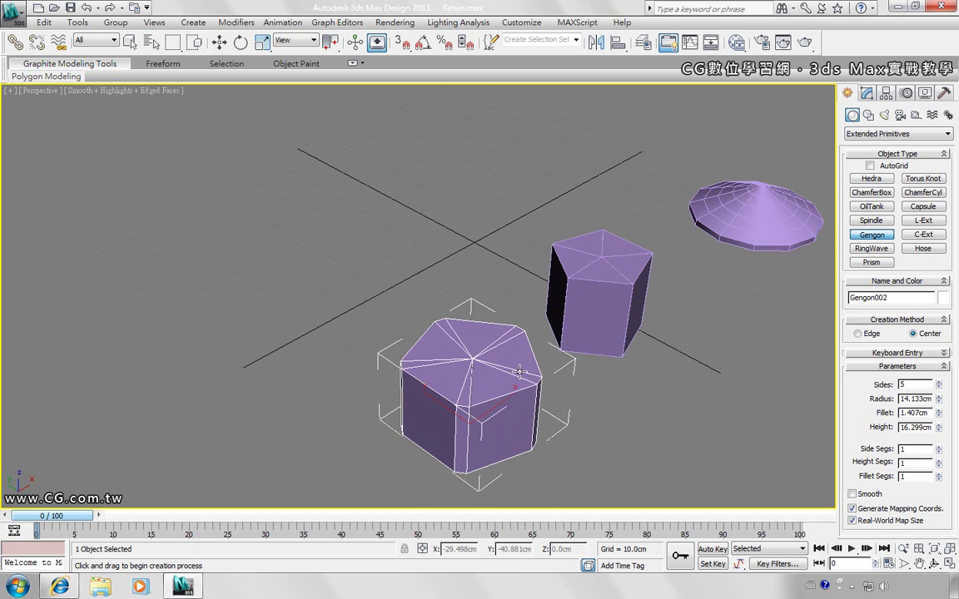
{"action": "left_click", "coordinate": [531, 360]}
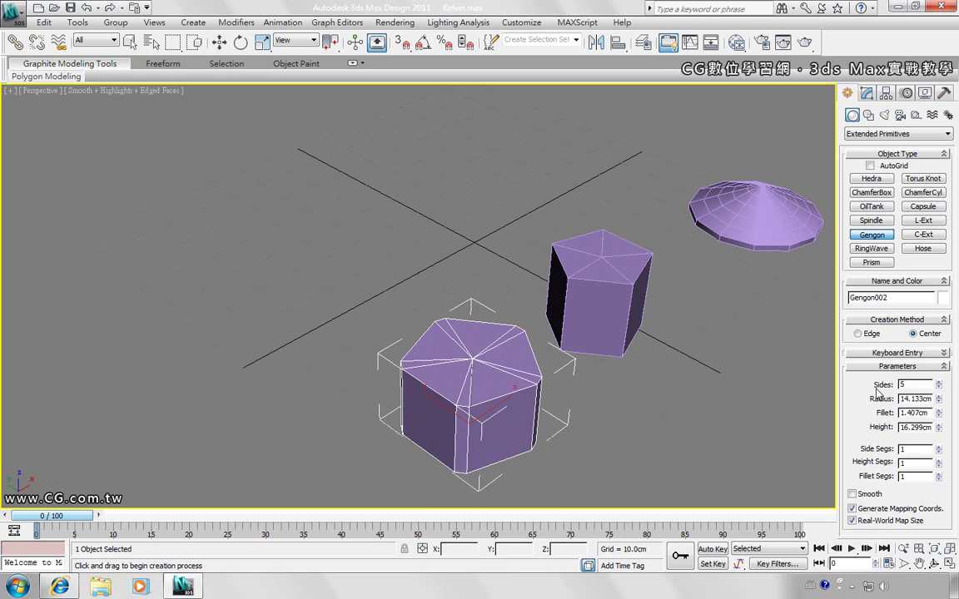
{"action": "left_click", "coordinate": [939, 388]}
{"action": "left_click", "coordinate": [939, 388]}
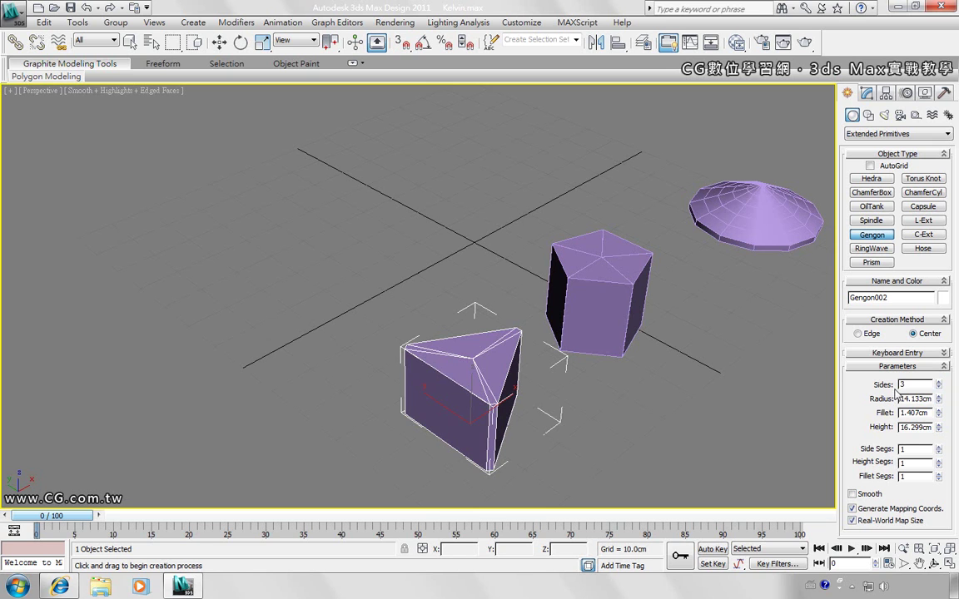
{"action": "left_click_drag", "start_coordinate": [940, 430], "coordinate": [940, 452]}
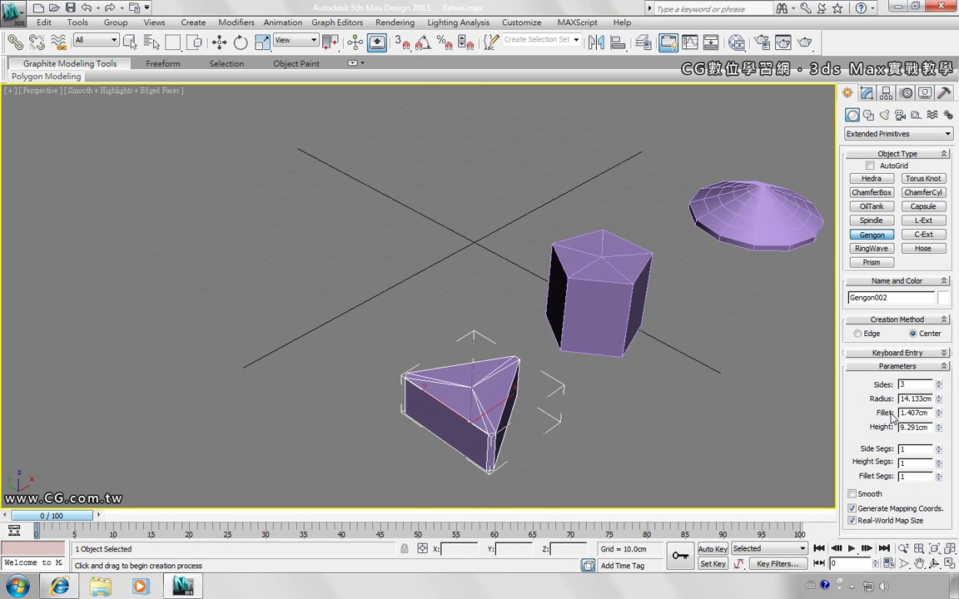
{"action": "left_click_drag", "start_coordinate": [939, 414], "coordinate": [938, 387]}
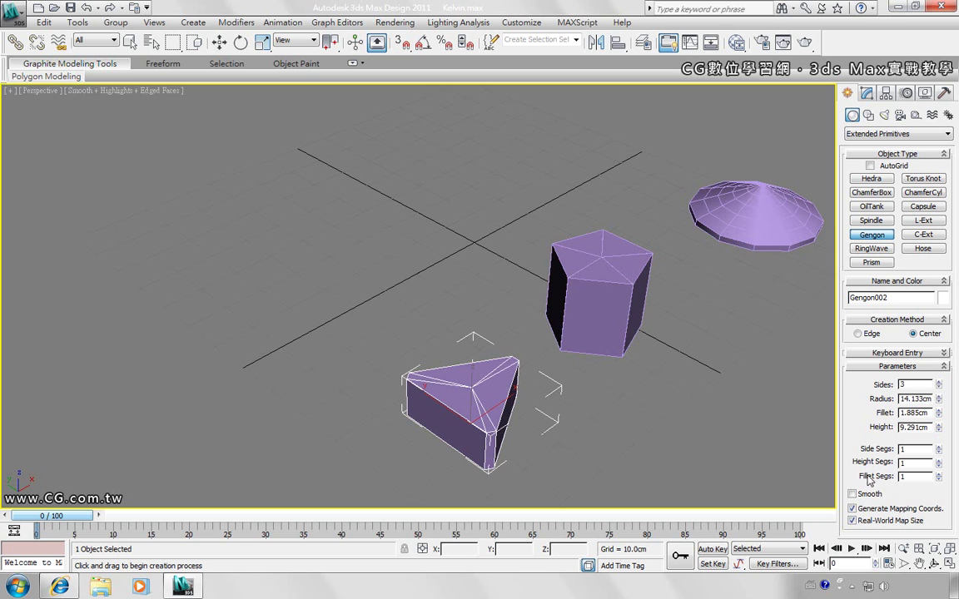
{"action": "double_click", "coordinate": [939, 477]}
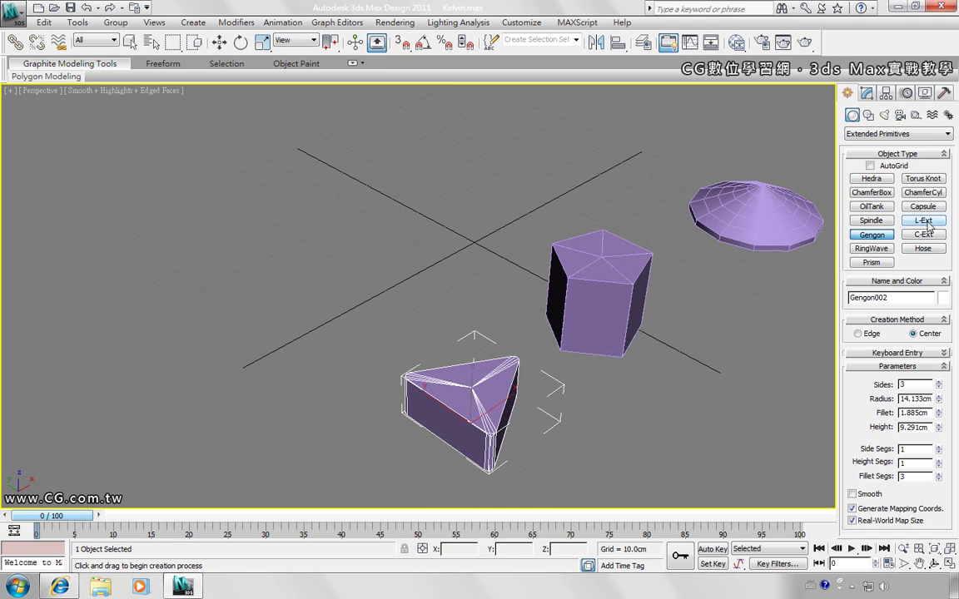
- Create L-Ext001 at the upper left, 24.38 cm high with 5.345 cm wall widths
{"action": "left_click", "coordinate": [925, 222]}
{"action": "left_click_drag", "start_coordinate": [133, 231], "coordinate": [285, 243]}
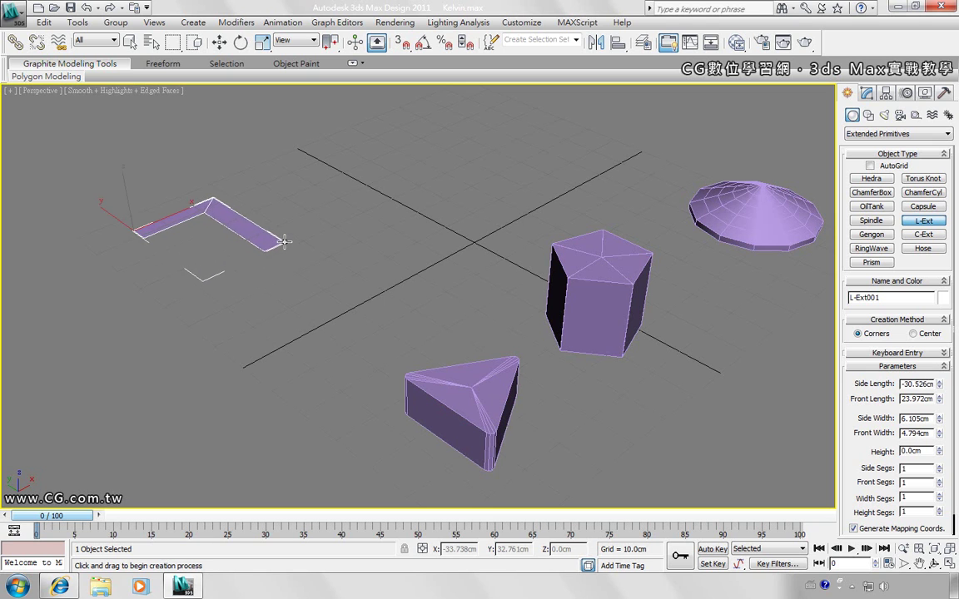
{"action": "left_click", "coordinate": [285, 243]}
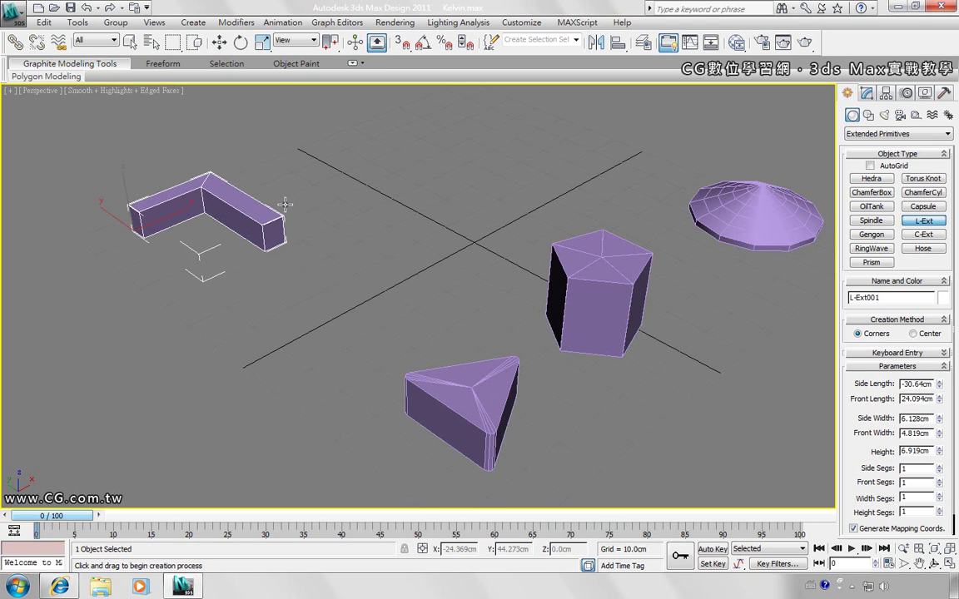
{"action": "left_click", "coordinate": [278, 137]}
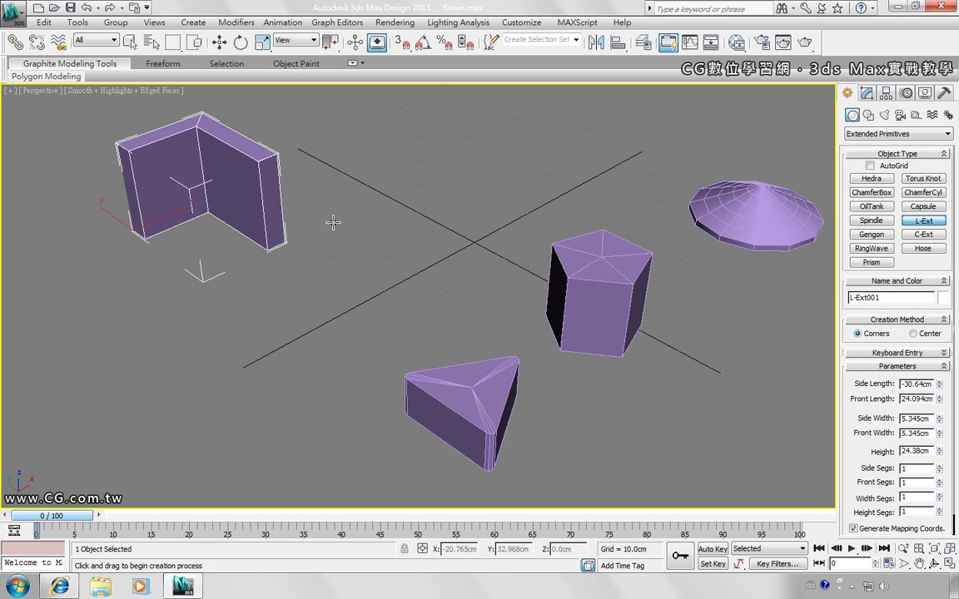
- Create C-Ext001 beside the L-wall, 12.415 cm high with 2.279 cm wall widths
{"action": "left_click", "coordinate": [915, 237]}
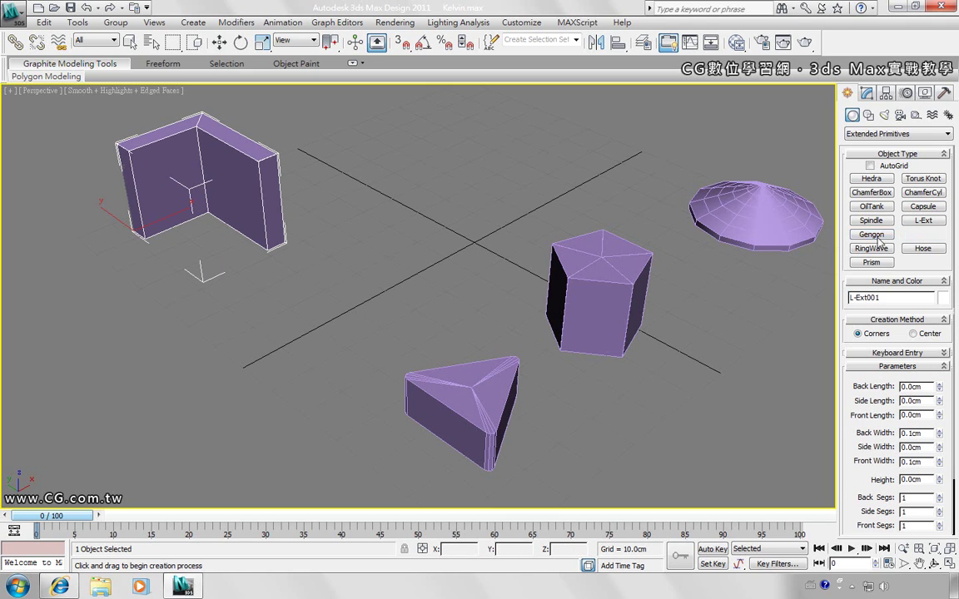
{"action": "left_click_drag", "start_coordinate": [256, 303], "coordinate": [403, 317]}
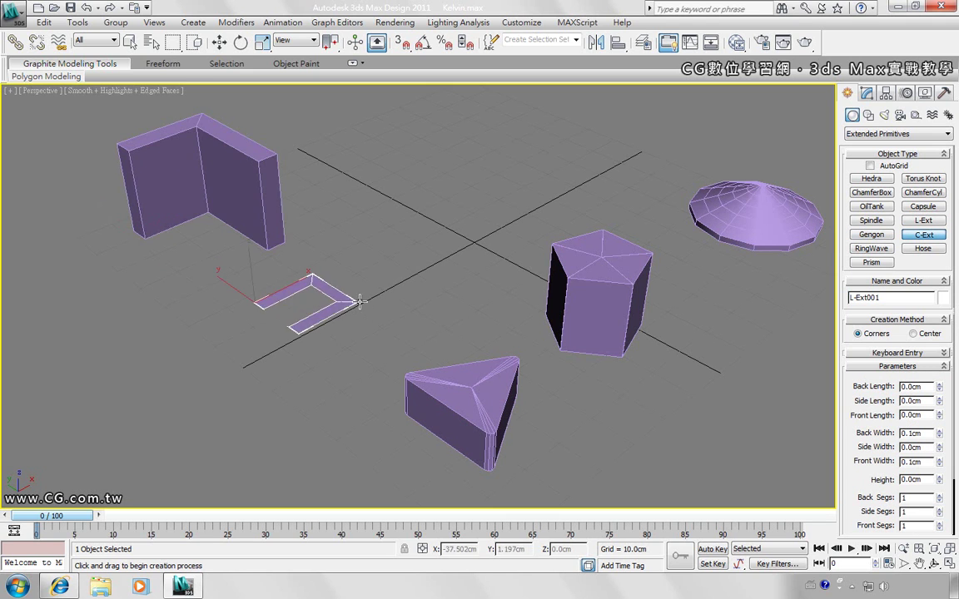
{"action": "left_click", "coordinate": [413, 302]}
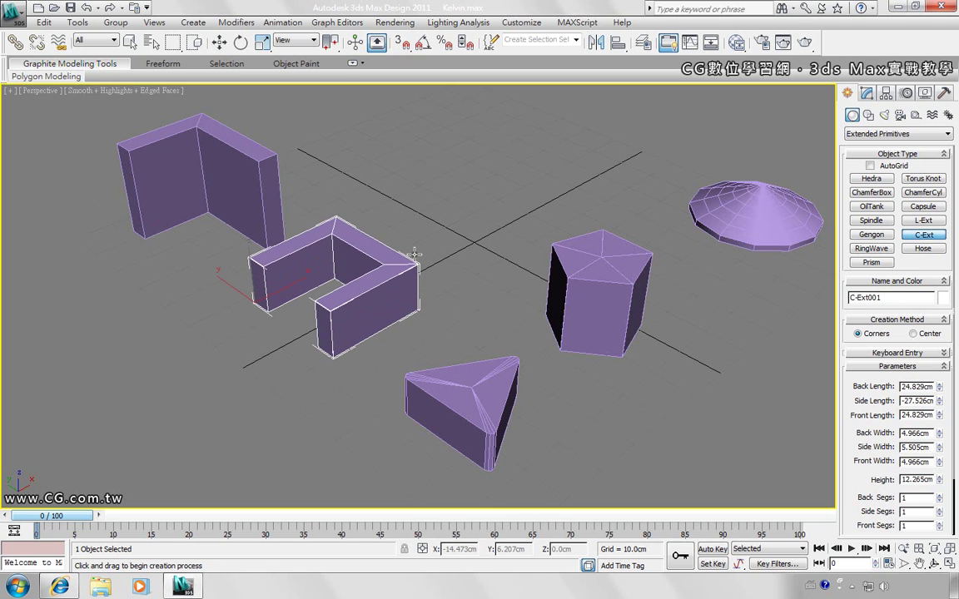
{"action": "left_click", "coordinate": [414, 252]}
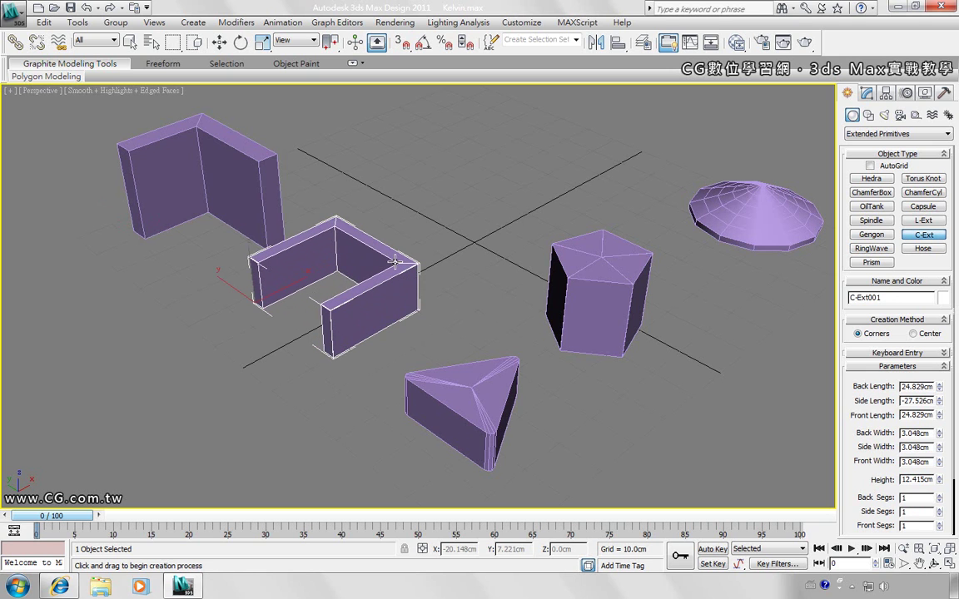
{"action": "left_click", "coordinate": [398, 262]}
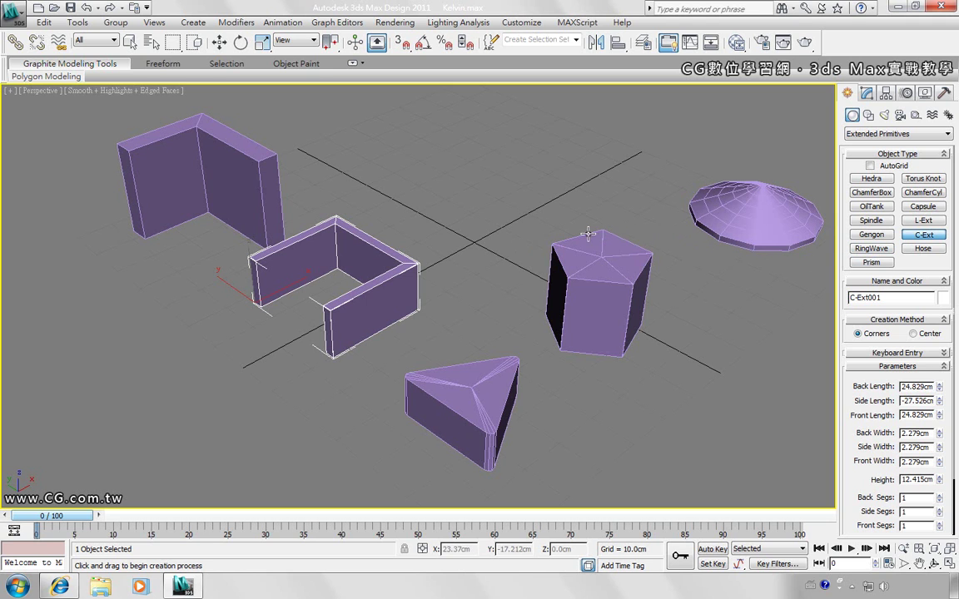
- Clear the scene and draw a ring wave centred on the grid
{"action": "key", "text": "ctrl+i"}
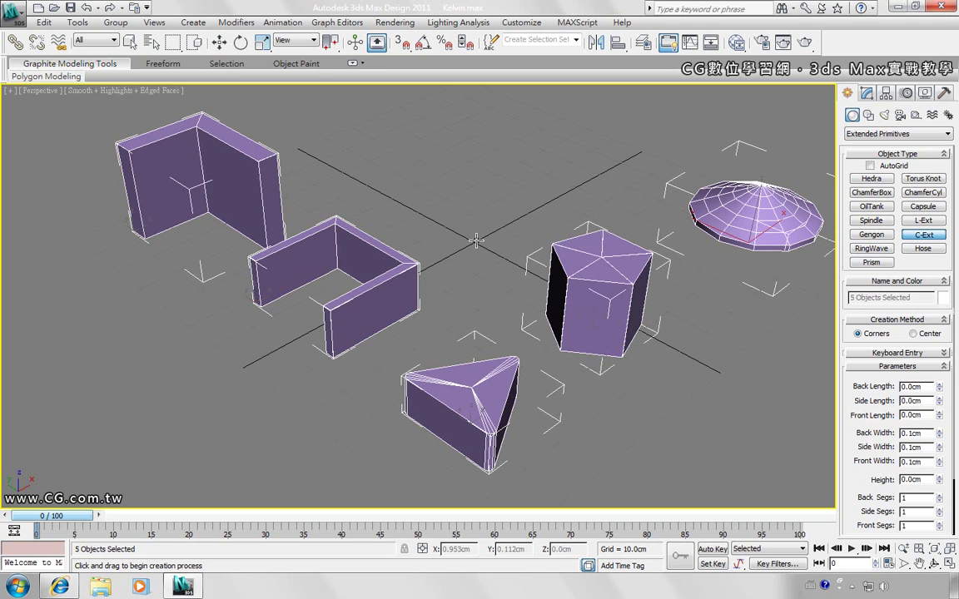
{"action": "key", "text": "Delete"}
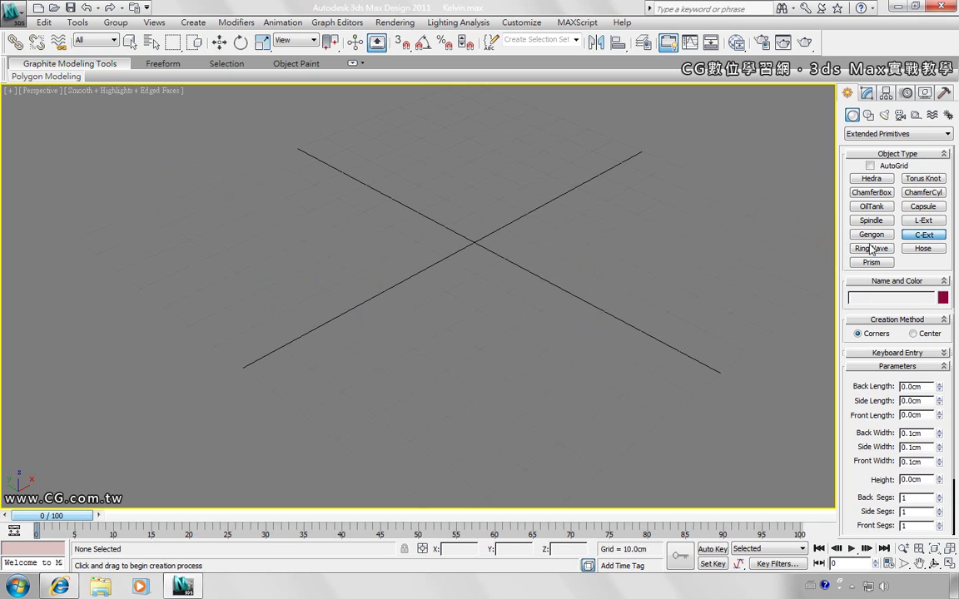
{"action": "left_click", "coordinate": [872, 254]}
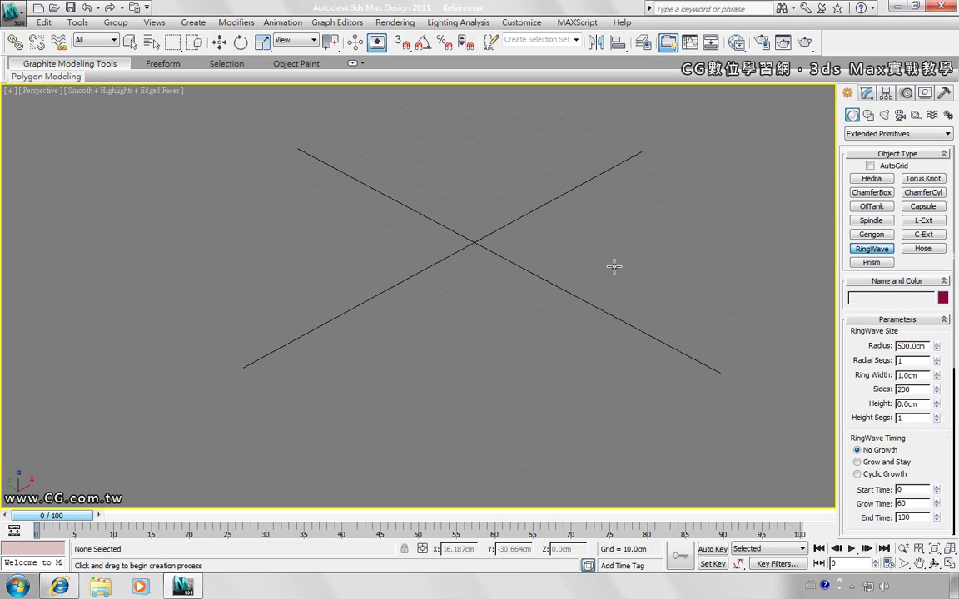
{"action": "left_click_drag", "start_coordinate": [475, 244], "coordinate": [561, 325]}
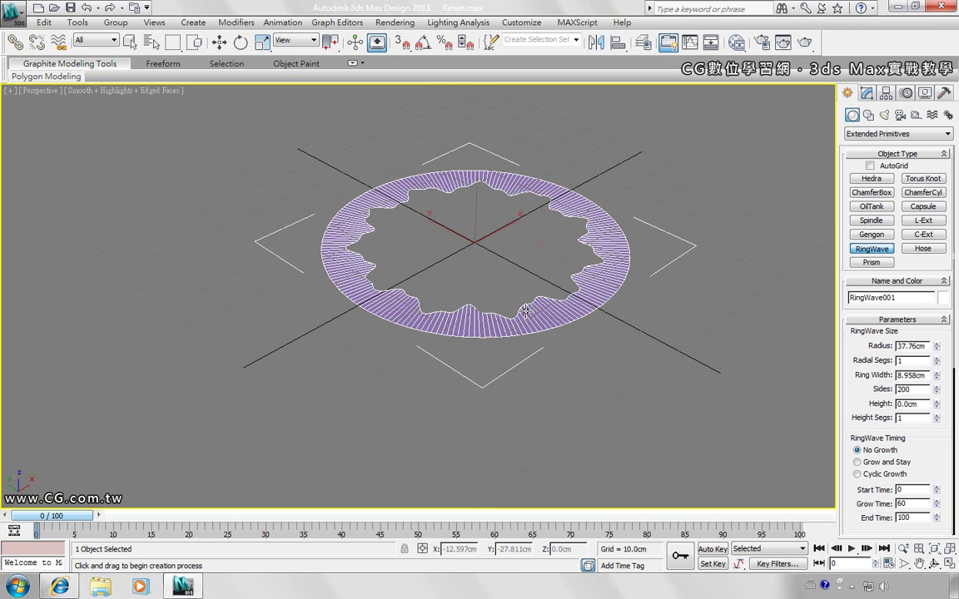
{"action": "left_click", "coordinate": [526, 312]}
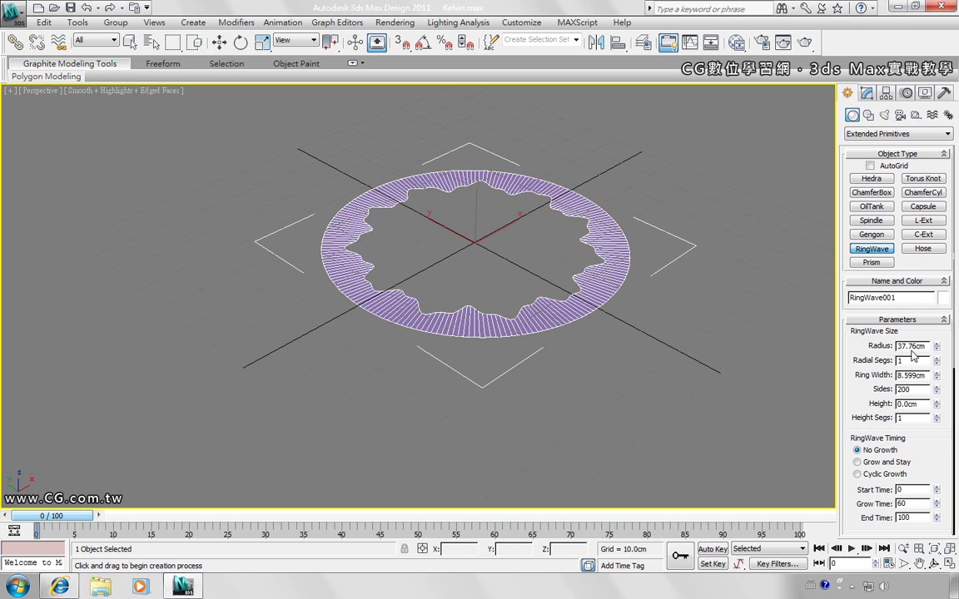
- Adjust RingWave001 to a 38.893 cm radius and 7.874 cm ring width
{"action": "left_click_drag", "start_coordinate": [937, 349], "coordinate": [938, 345]}
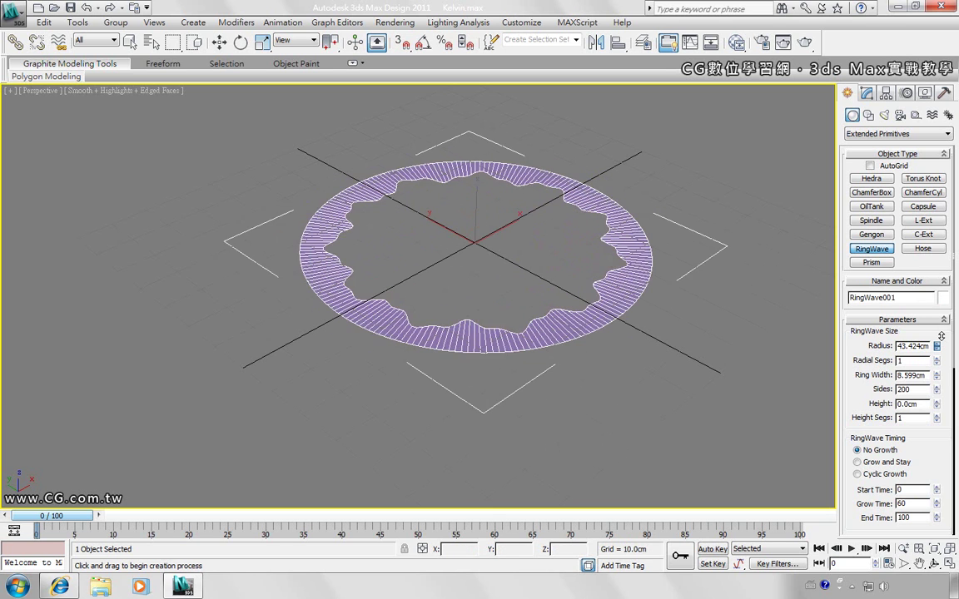
{"action": "left_click_drag", "start_coordinate": [936, 379], "coordinate": [937, 362]}
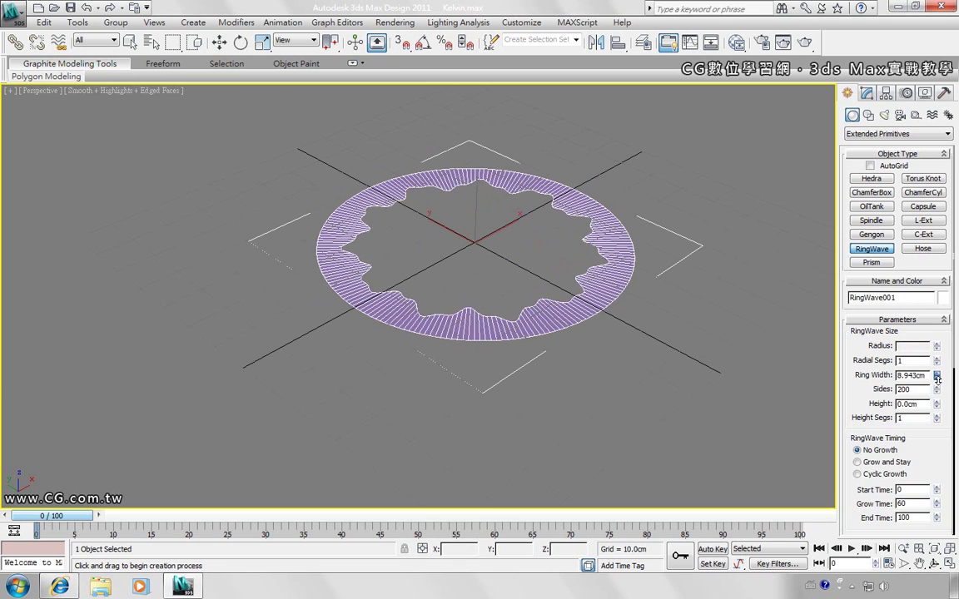
{"action": "left_click_drag", "start_coordinate": [937, 361], "coordinate": [937, 391]}
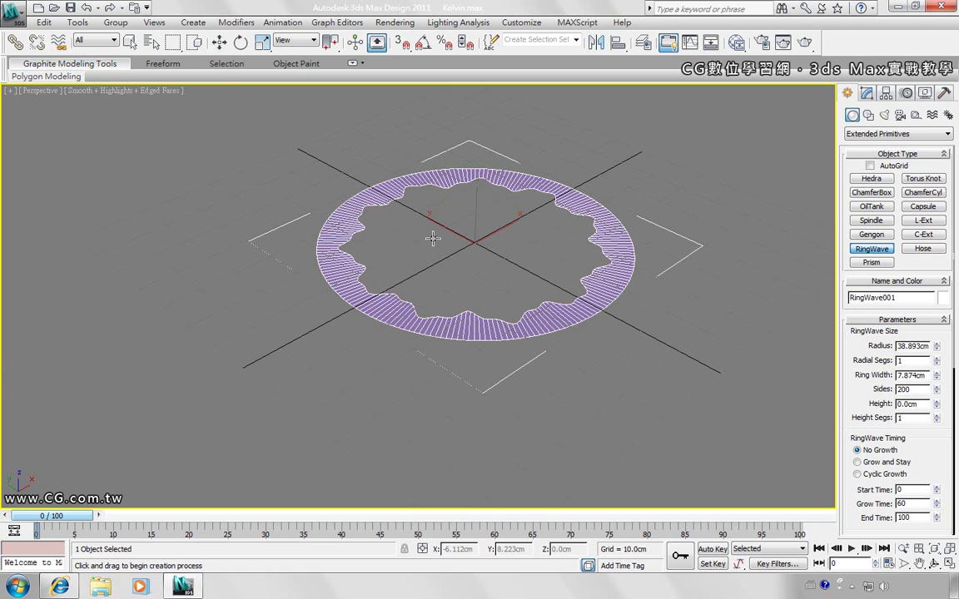
- Uniformly scale RingWave001 down to 9.363%, cancelling one overshoot along the way
{"action": "left_click", "coordinate": [263, 44]}
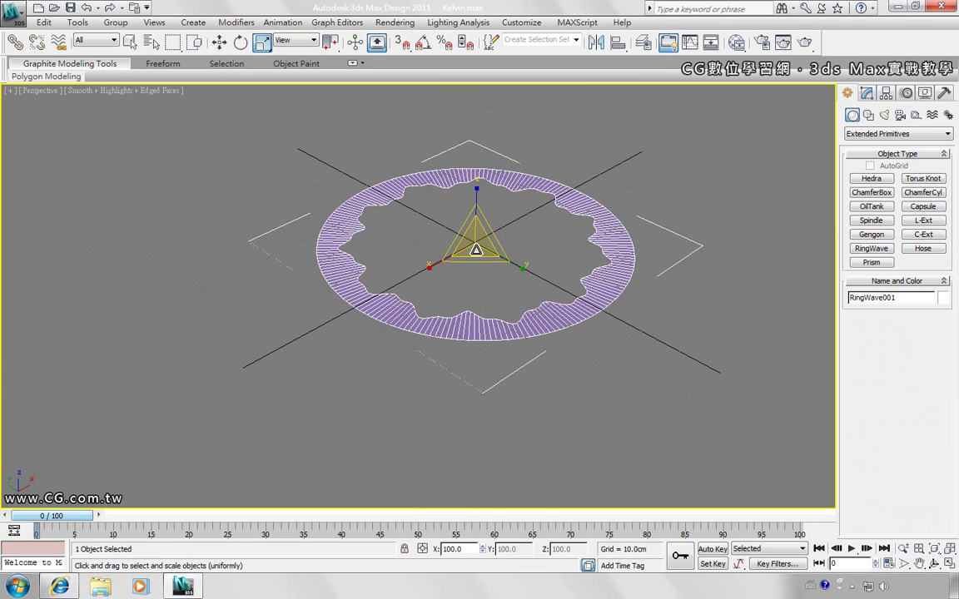
{"action": "left_click_drag", "start_coordinate": [476, 247], "coordinate": [482, 95]}
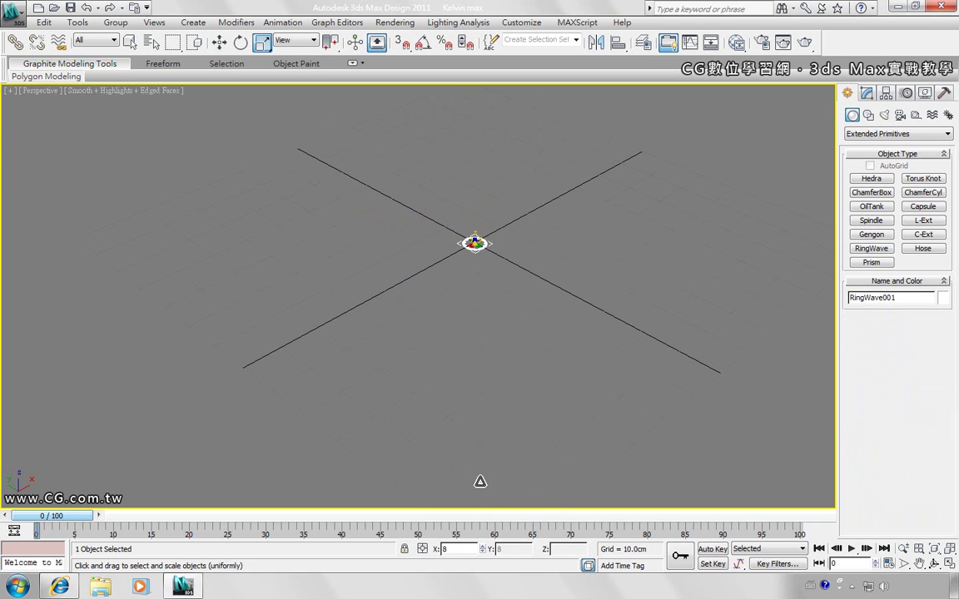
{"action": "left_click_drag", "start_coordinate": [482, 96], "coordinate": [492, 396]}
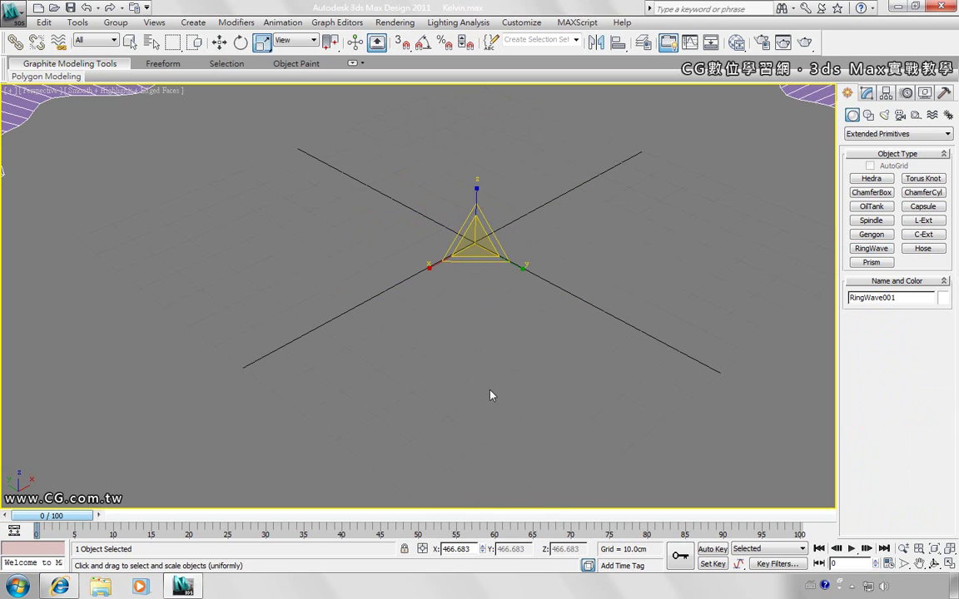
{"action": "right_click", "coordinate": [404, 254]}
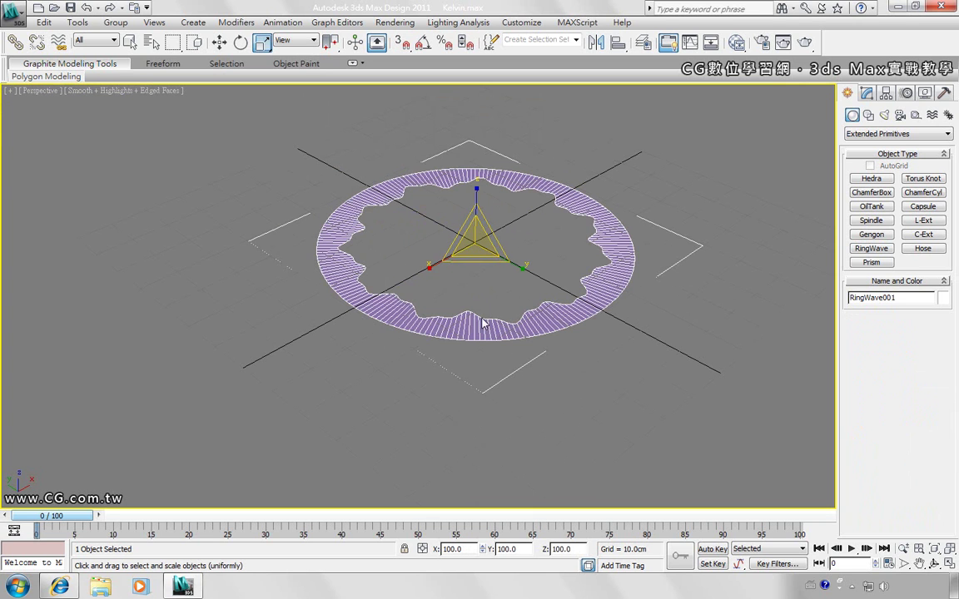
{"action": "left_click_drag", "start_coordinate": [426, 209], "coordinate": [426, 391]}
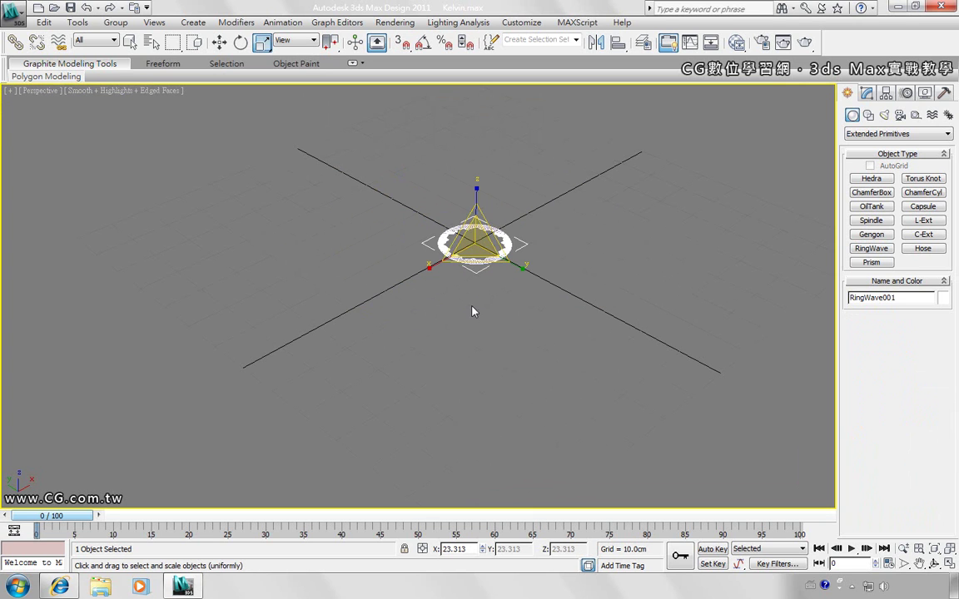
{"action": "left_click_drag", "start_coordinate": [475, 244], "coordinate": [475, 343]}
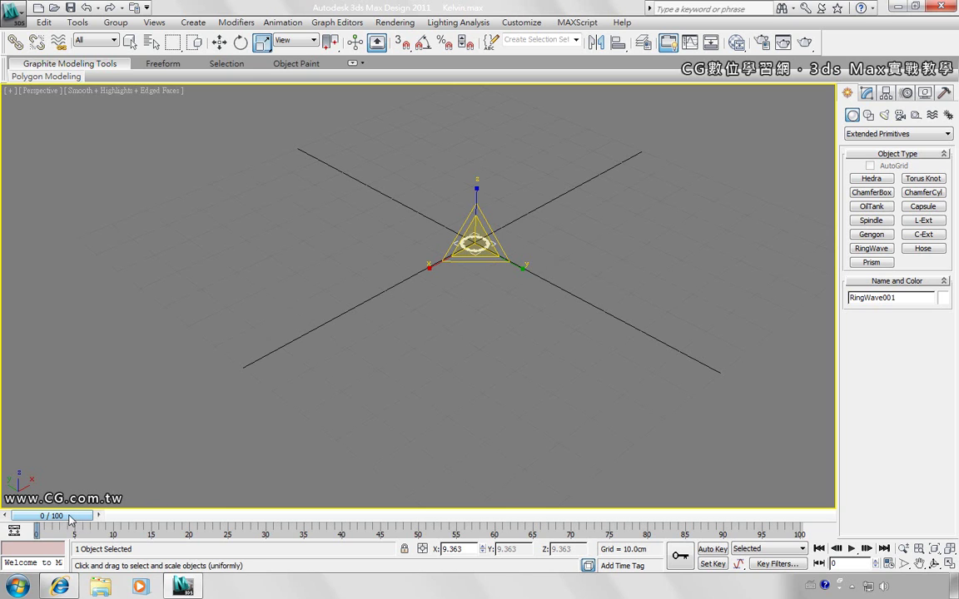
- With Auto Key on at frame 100, scale the ring up to 659.104%
{"action": "left_click", "coordinate": [713, 550]}
{"action": "left_click_drag", "start_coordinate": [739, 564], "coordinate": [738, 475]}
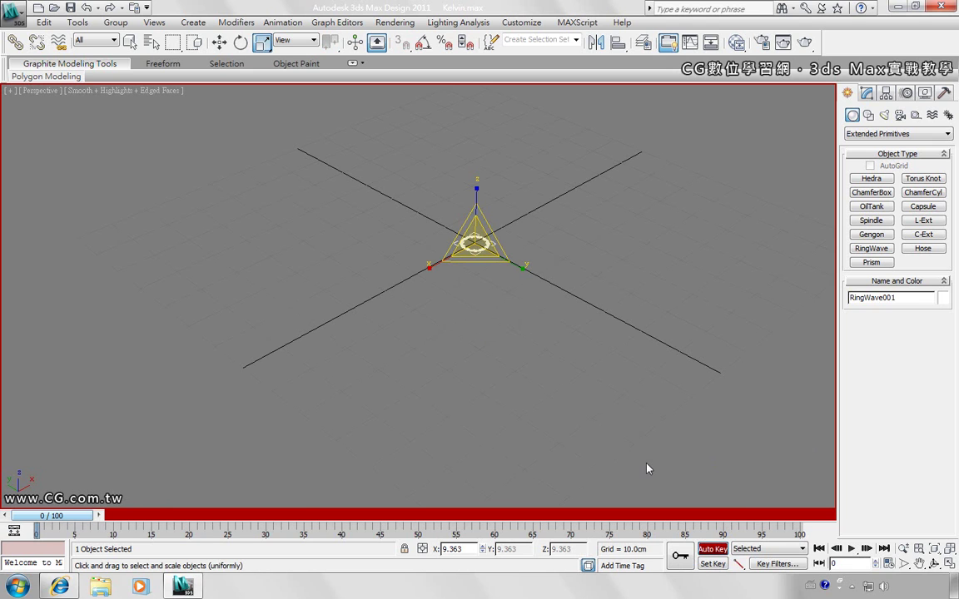
{"action": "left_click_drag", "start_coordinate": [86, 516], "coordinate": [787, 527]}
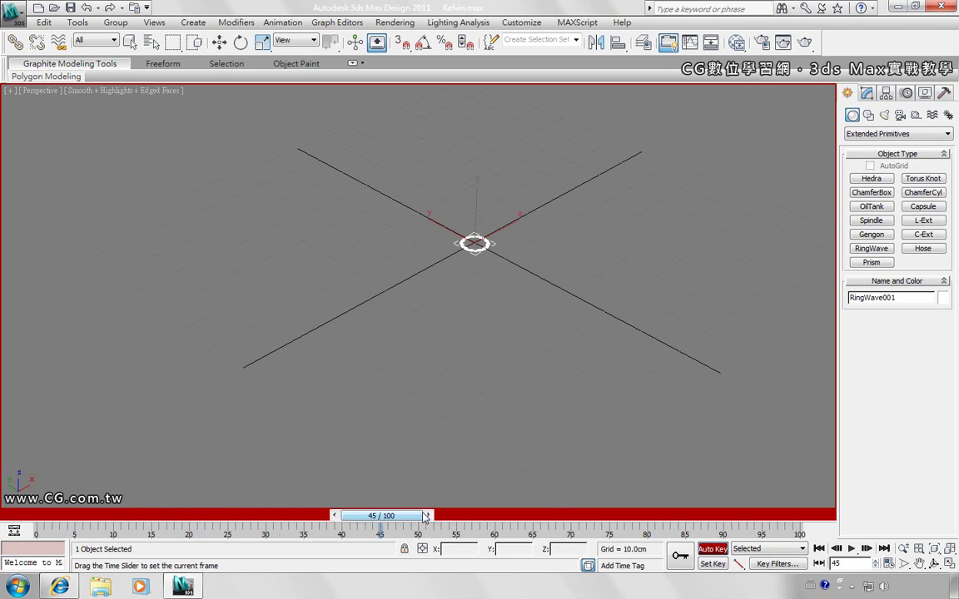
{"action": "mouse_move", "coordinate": [473, 237]}
{"action": "left_mouse_down"}
{"action": "mouse_move", "coordinate": [478, 158]}
{"action": "mouse_move", "coordinate": [444, 596]}
{"action": "left_mouse_up"}
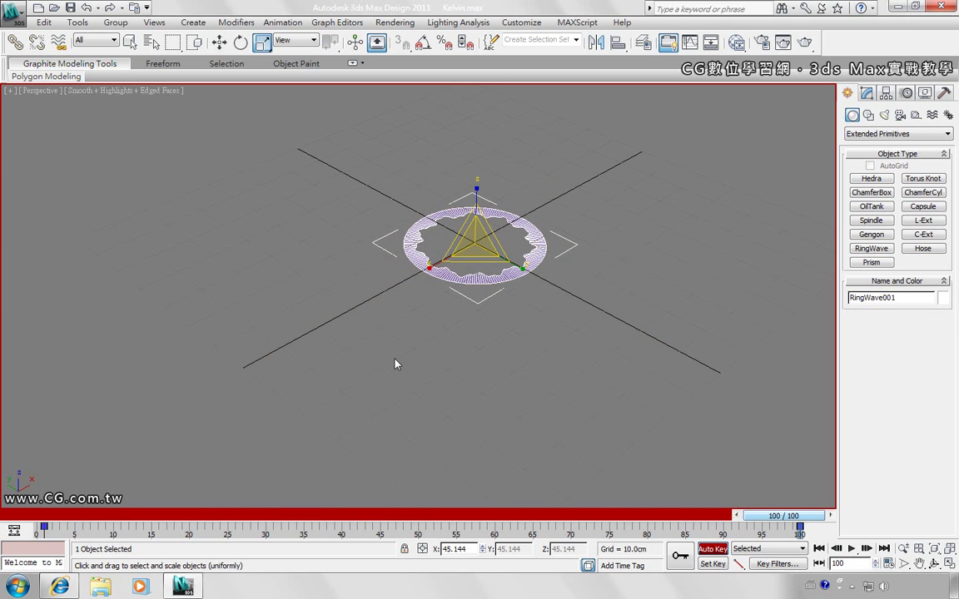
{"action": "left_click_drag", "start_coordinate": [477, 234], "coordinate": [485, 598]}
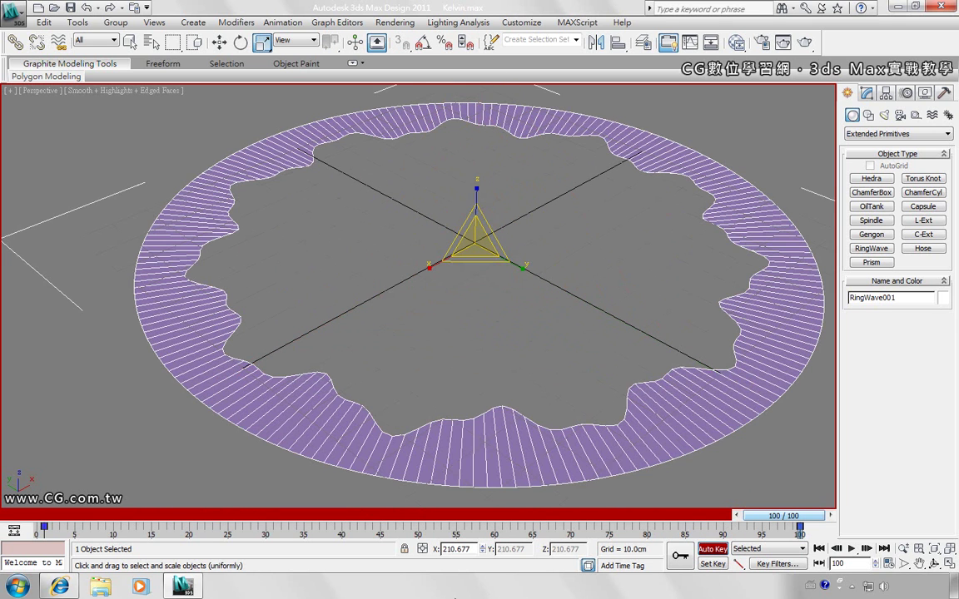
{"action": "mouse_move", "coordinate": [474, 233]}
{"action": "left_mouse_down"}
{"action": "mouse_move", "coordinate": [482, 101]}
{"action": "mouse_move", "coordinate": [505, 237]}
{"action": "left_mouse_up"}
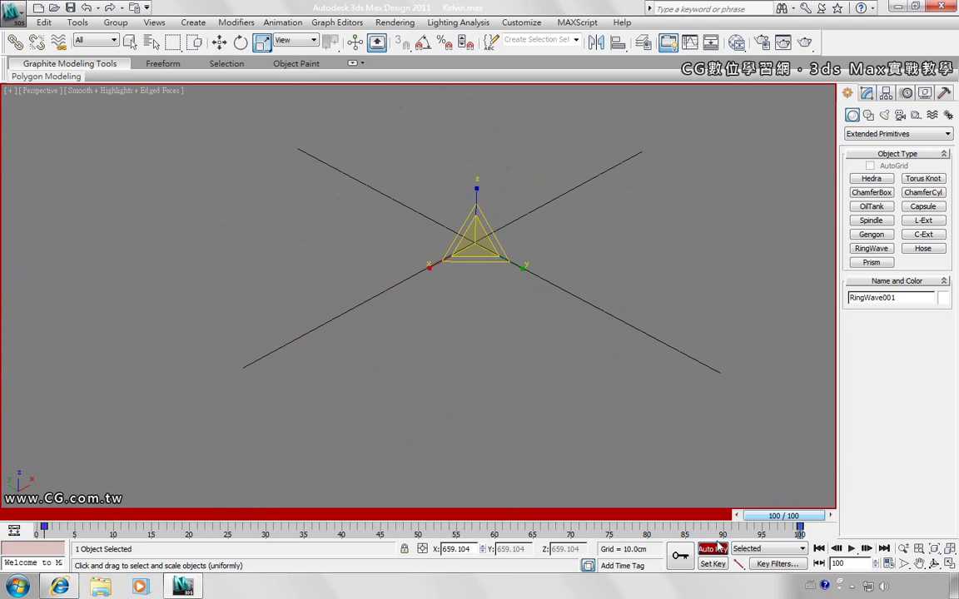
- Turn Auto Key off, return to frame 0 and deselect the ring
{"action": "key", "text": "n"}
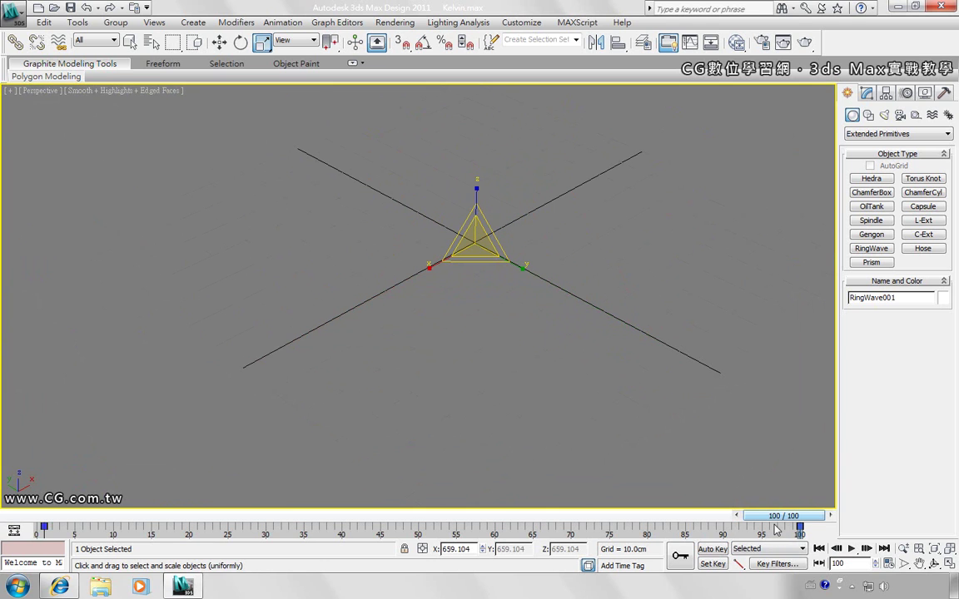
{"action": "left_click", "coordinate": [819, 549]}
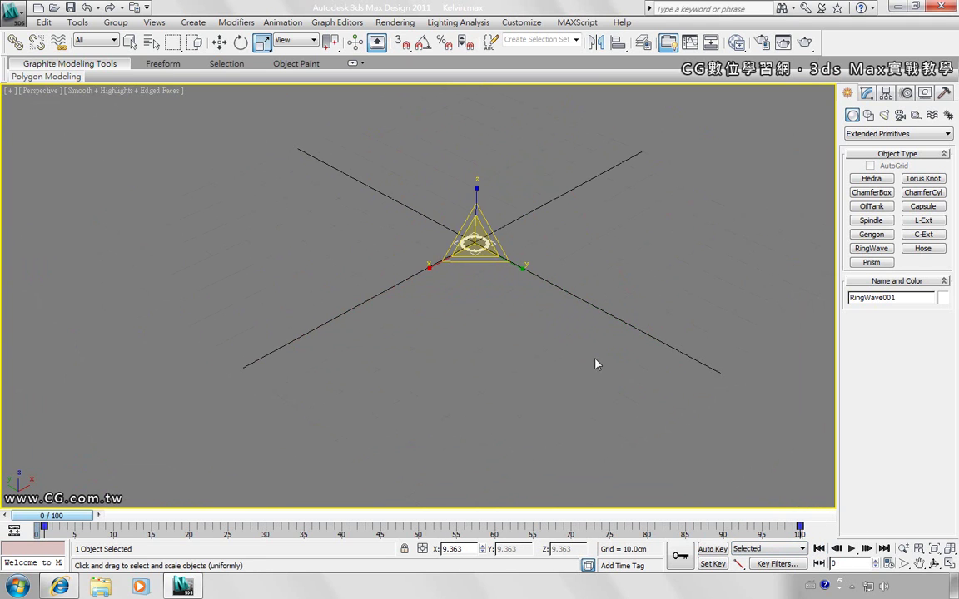
{"action": "left_click", "coordinate": [130, 41]}
{"action": "left_click", "coordinate": [241, 170]}
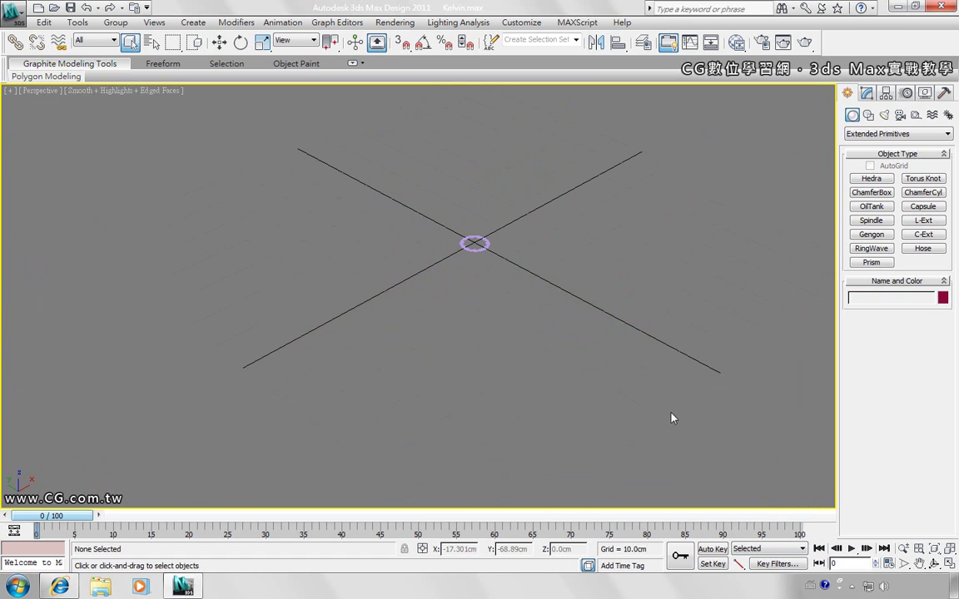
- Play the ring's growth animation, stop it, and rewind to the first frame
{"action": "left_click", "coordinate": [851, 549]}
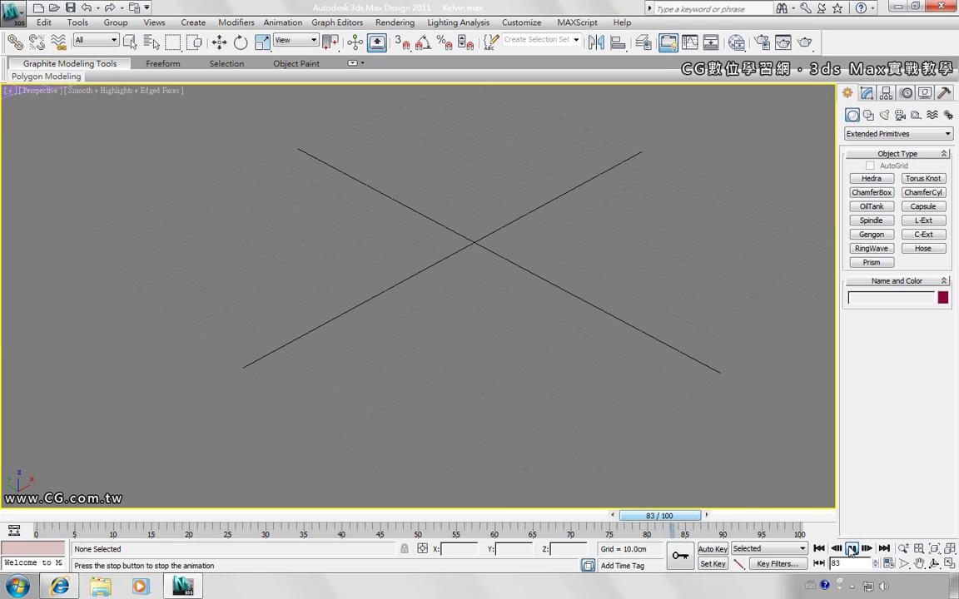
{"action": "left_click", "coordinate": [851, 548]}
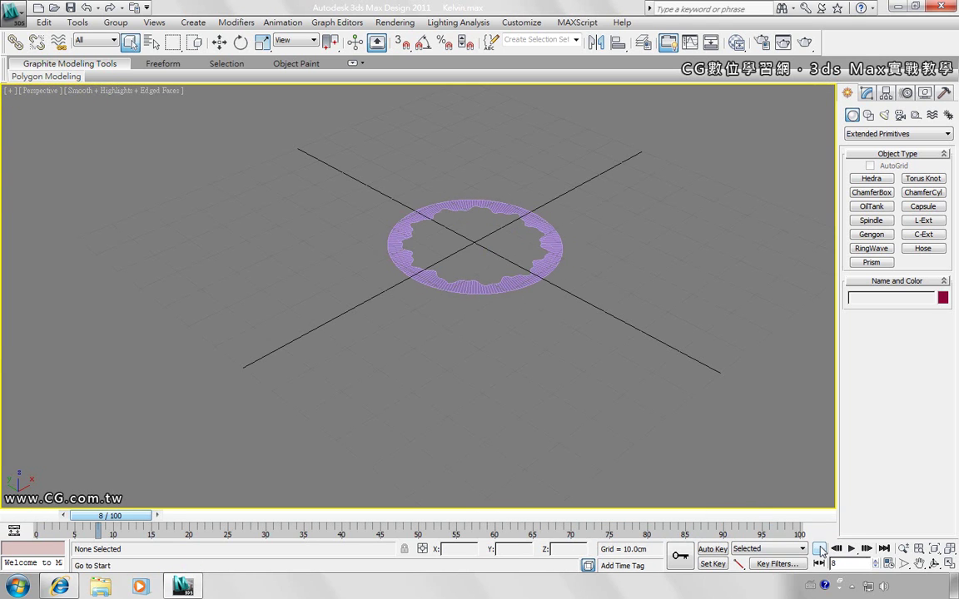
{"action": "left_click", "coordinate": [820, 550]}
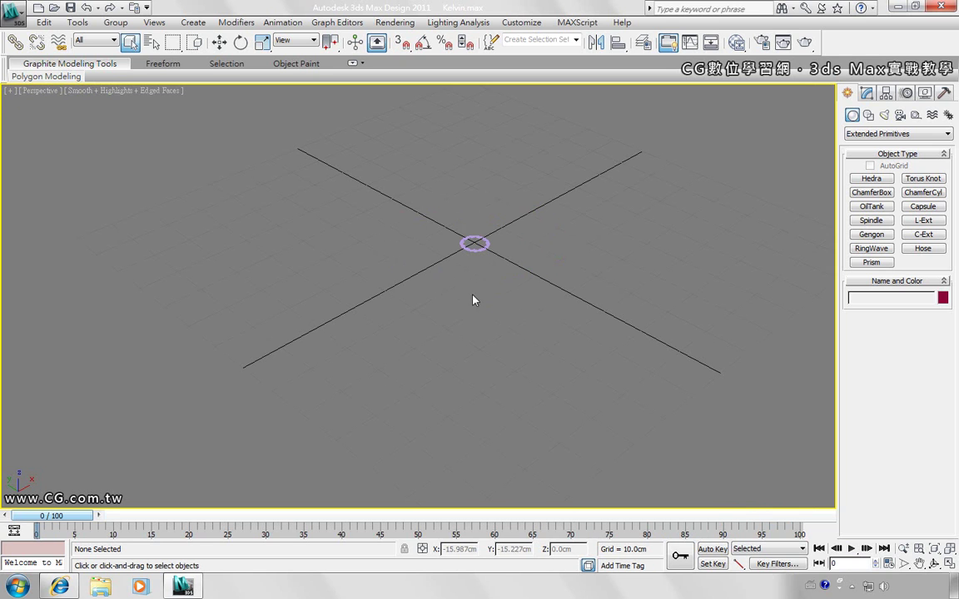
- Delete RingWave001 and start creating a Hose
{"action": "left_click_drag", "start_coordinate": [497, 278], "coordinate": [424, 207]}
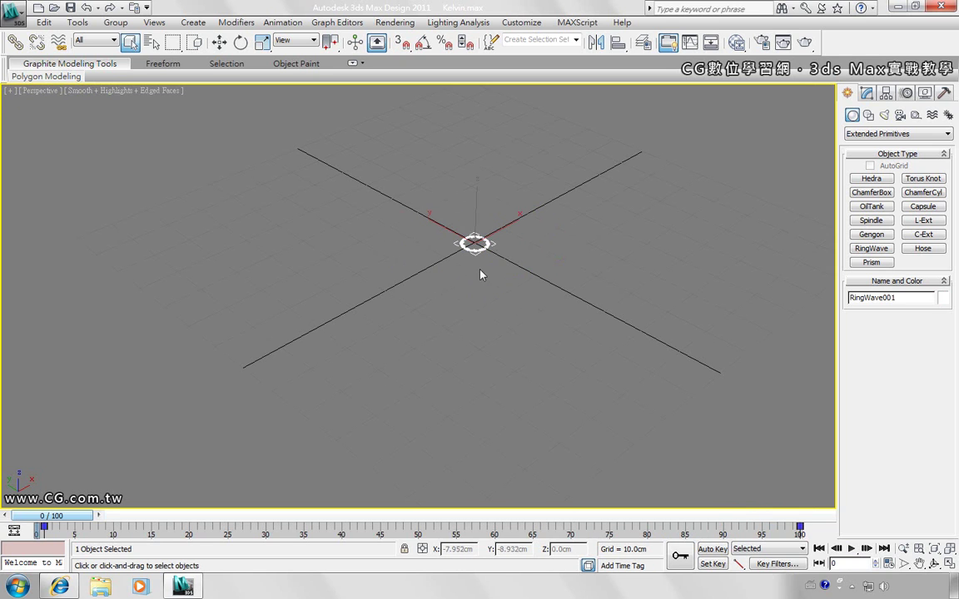
{"action": "key", "text": "Delete"}
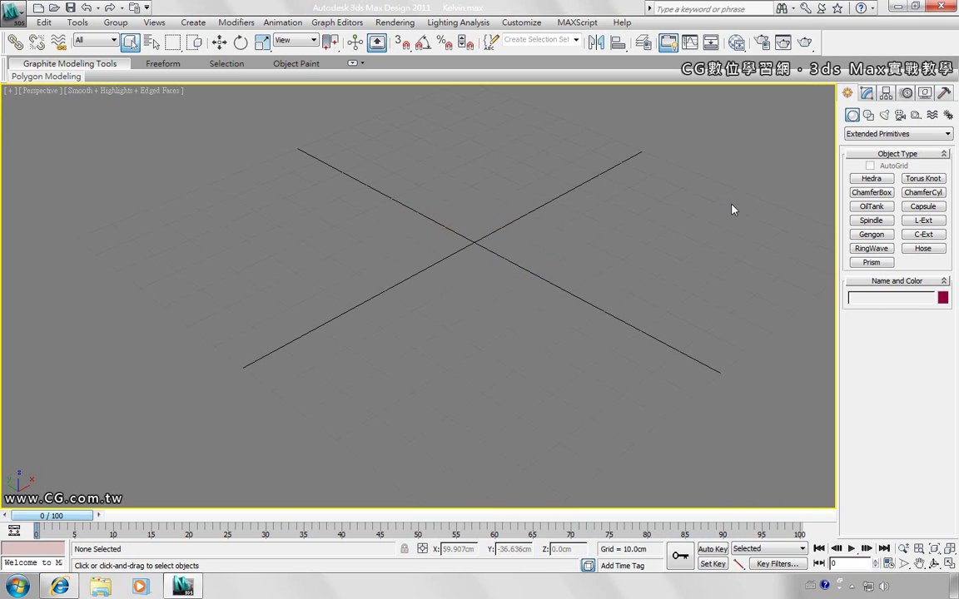
{"action": "left_click", "coordinate": [923, 249]}
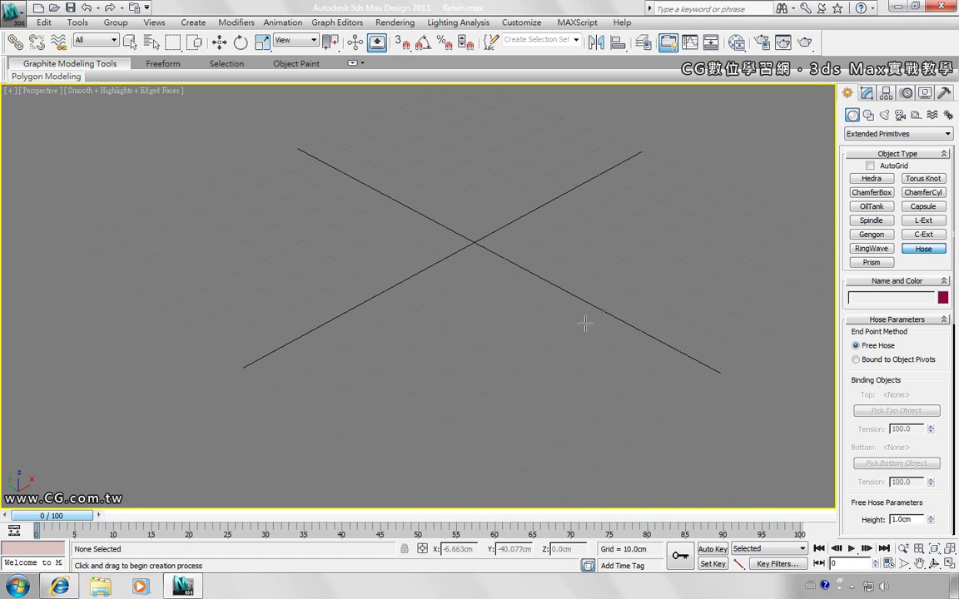
- Create Hose001 at the grid centre, 49.662 cm high with 45 segments and 5 flex cycles
{"action": "left_click_drag", "start_coordinate": [494, 340], "coordinate": [503, 356]}
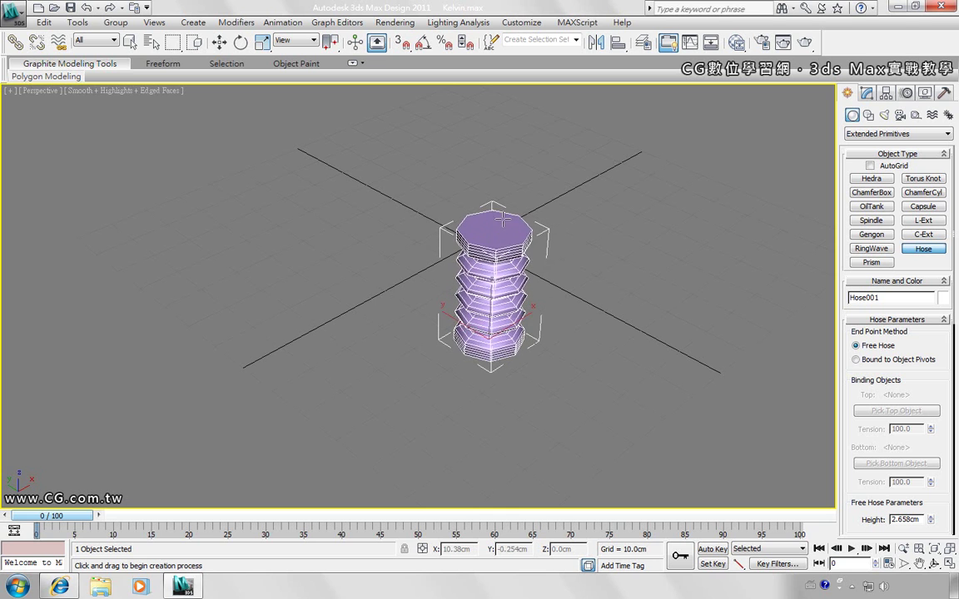
{"action": "left_click", "coordinate": [507, 123]}
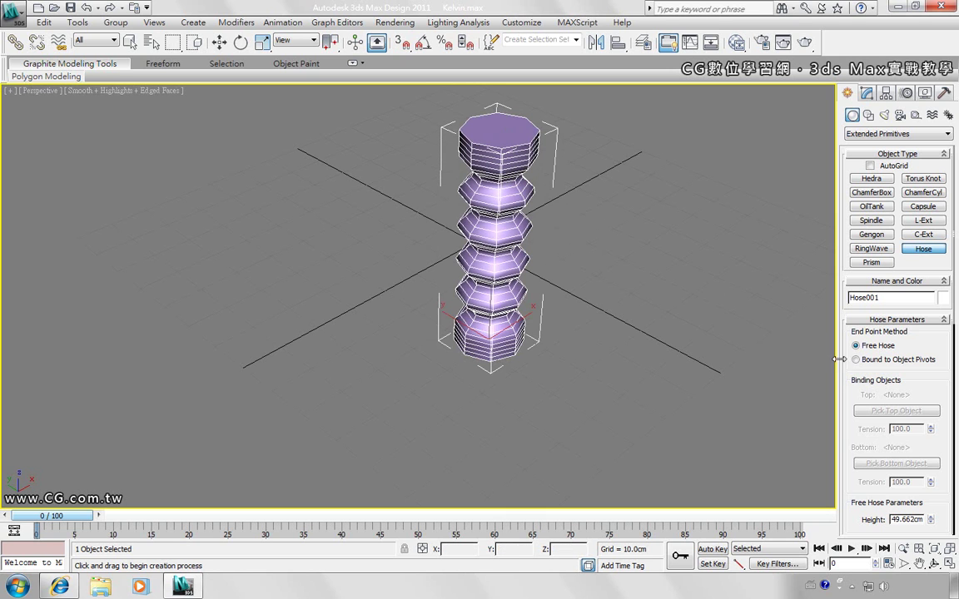
{"action": "left_click_drag", "start_coordinate": [844, 392], "coordinate": [844, 209]}
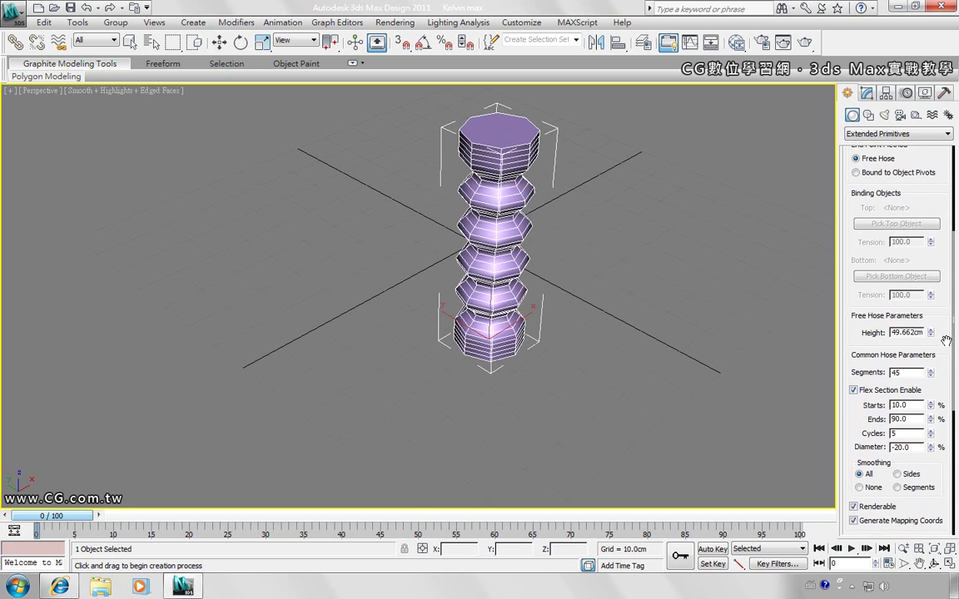
- Lengthen the hose to about 51.2 cm and set its segments to 30
{"action": "mouse_move", "coordinate": [932, 333]}
{"action": "left_mouse_down"}
{"action": "mouse_move", "coordinate": [921, 325]}
{"action": "mouse_move", "coordinate": [853, 376]}
{"action": "left_mouse_up"}
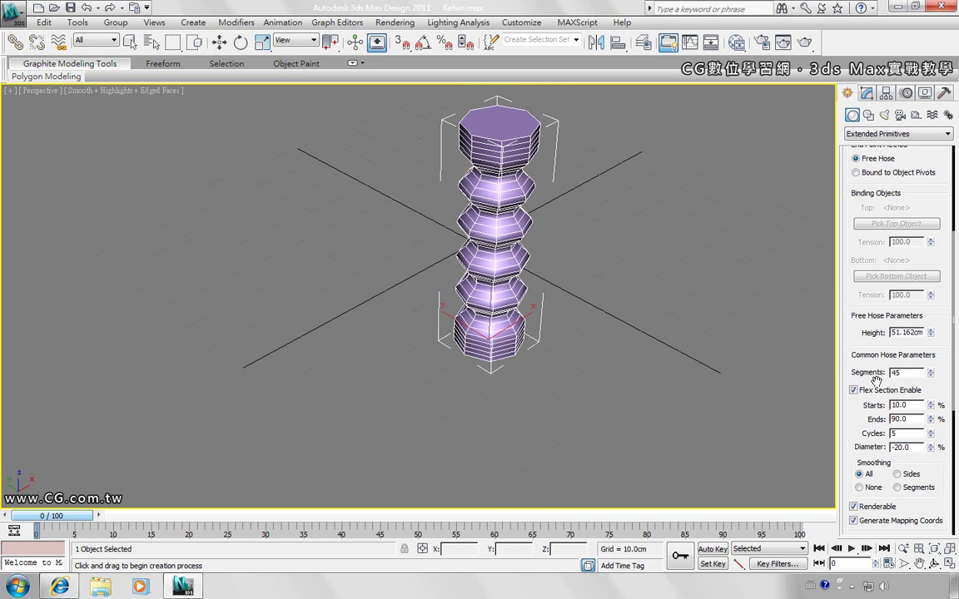
{"action": "left_click_drag", "start_coordinate": [933, 376], "coordinate": [933, 397]}
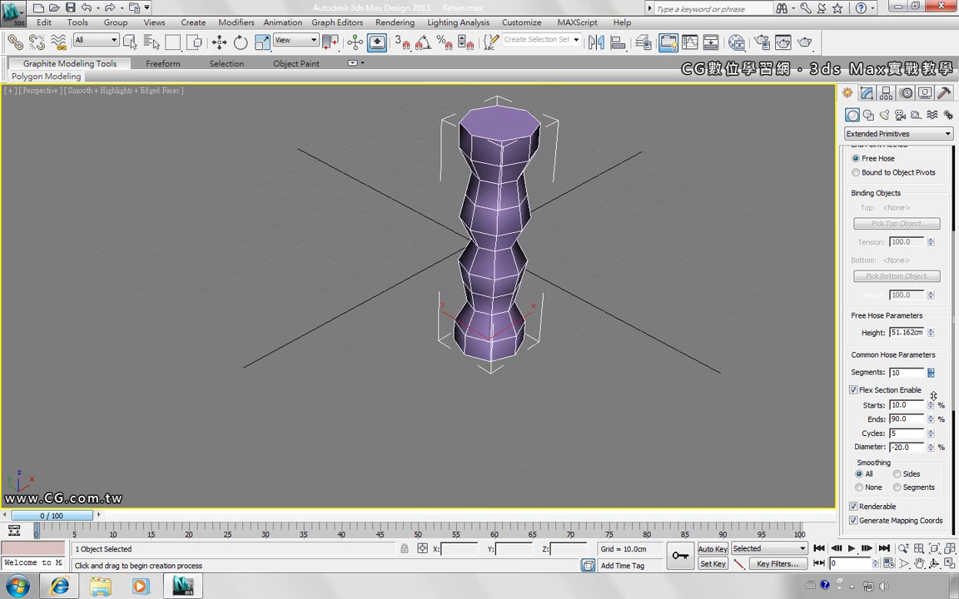
{"action": "left_click_drag", "start_coordinate": [934, 397], "coordinate": [933, 398]}
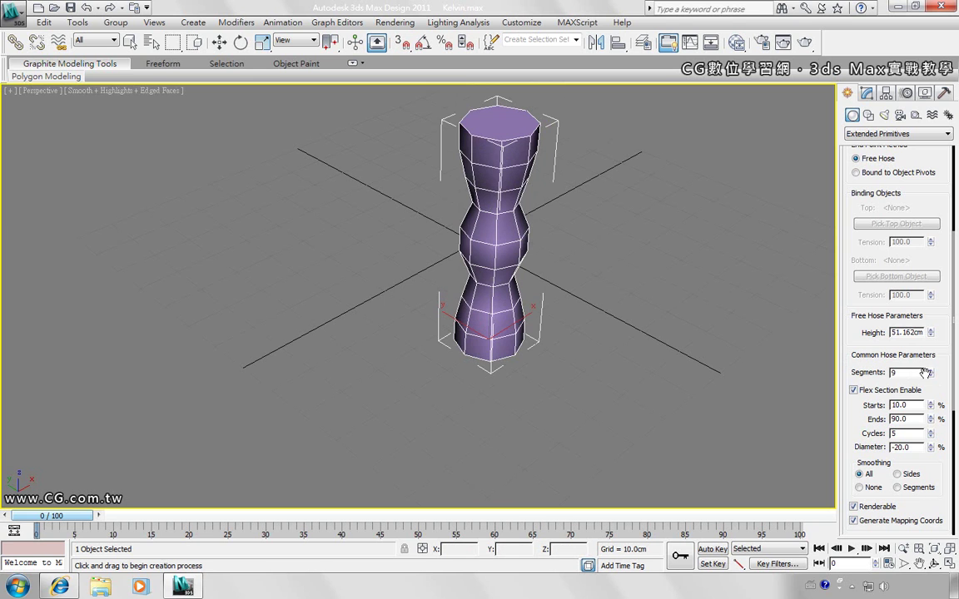
{"action": "left_click_drag", "start_coordinate": [925, 372], "coordinate": [933, 354]}
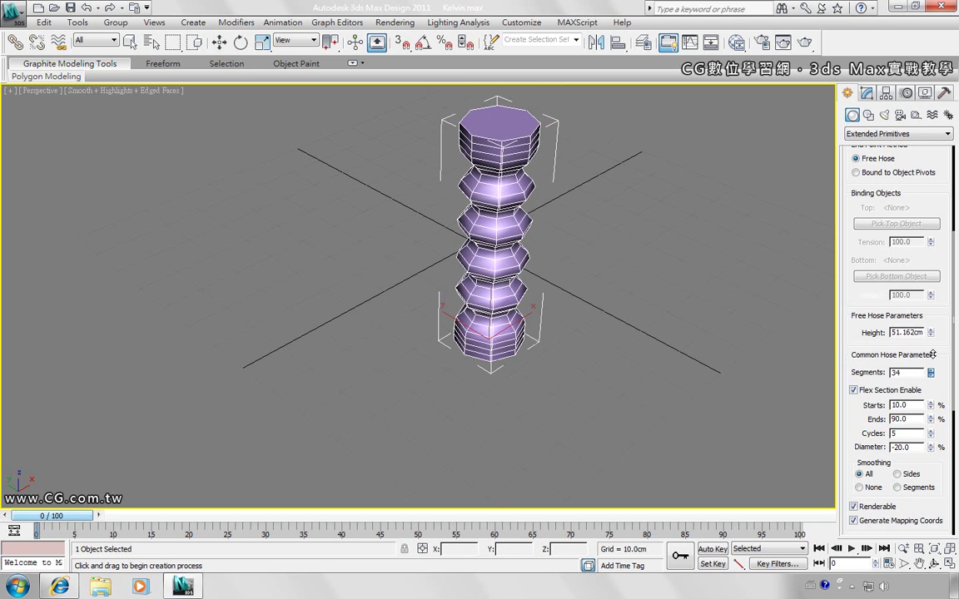
{"action": "double_click", "coordinate": [908, 372]}
{"action": "type", "text": "30"}
{"action": "key", "text": "Return"}
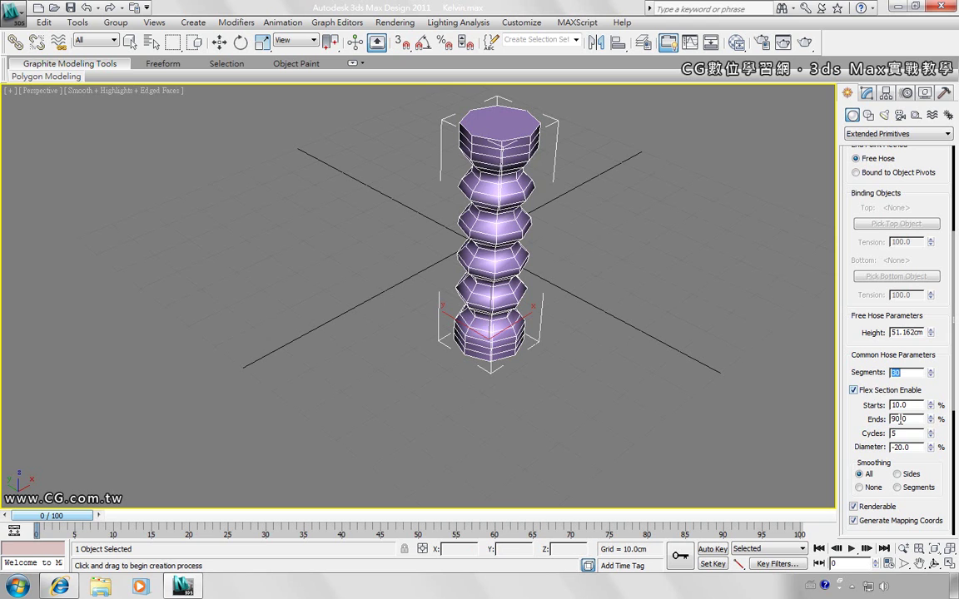
- Lower the hose's flex cycles from 5 to 3
{"action": "left_click", "coordinate": [931, 437]}
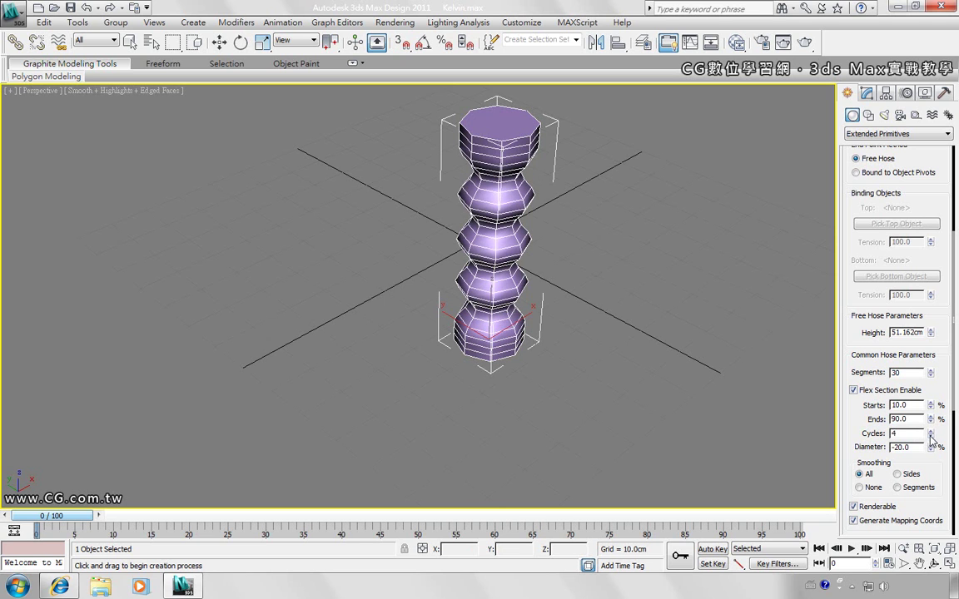
{"action": "left_click", "coordinate": [931, 439]}
{"action": "scroll", "coordinate": [899, 333], "scroll_direction": "down", "scroll_amount": 5}
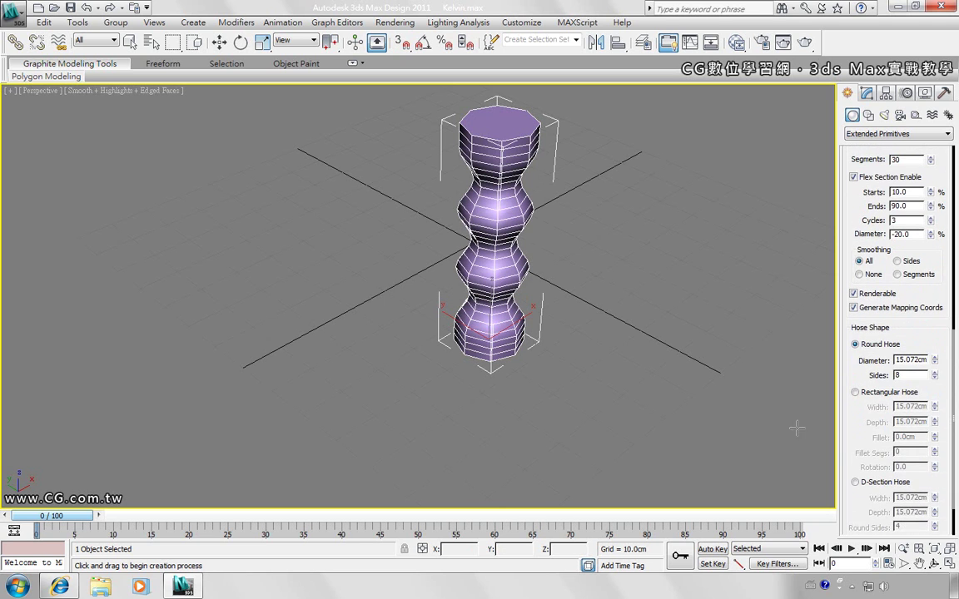
- Switch the hose's cross-section to D-Section Hose and orbit around the flat-sided column
{"action": "mouse_move", "coordinate": [619, 273]}
{"action": "middle_mouse_down", "text": "alt"}
{"action": "mouse_move", "coordinate": [491, 233]}
{"action": "mouse_move", "coordinate": [454, 183]}
{"action": "middle_mouse_up", "text": "alt"}
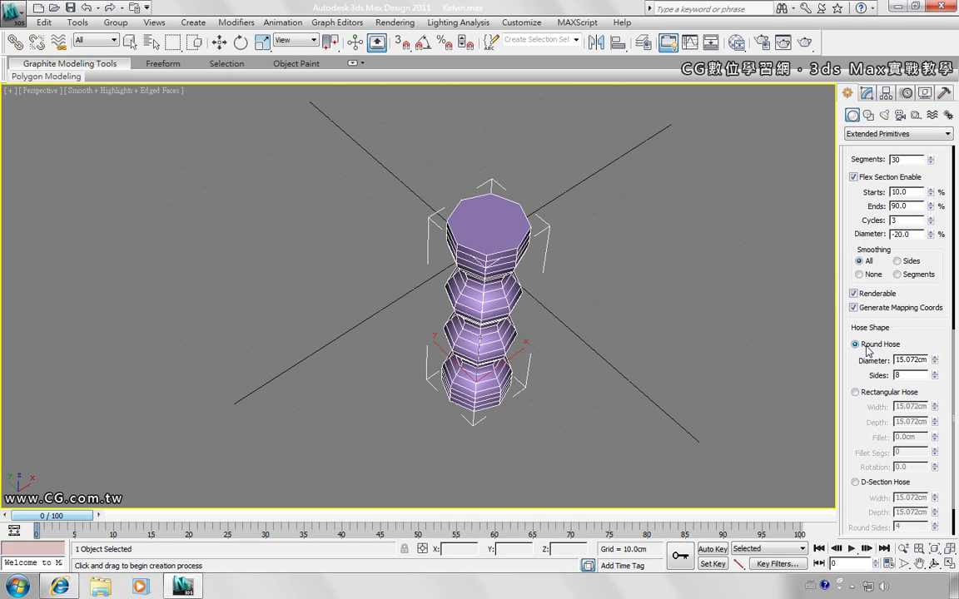
{"action": "left_click", "coordinate": [857, 394]}
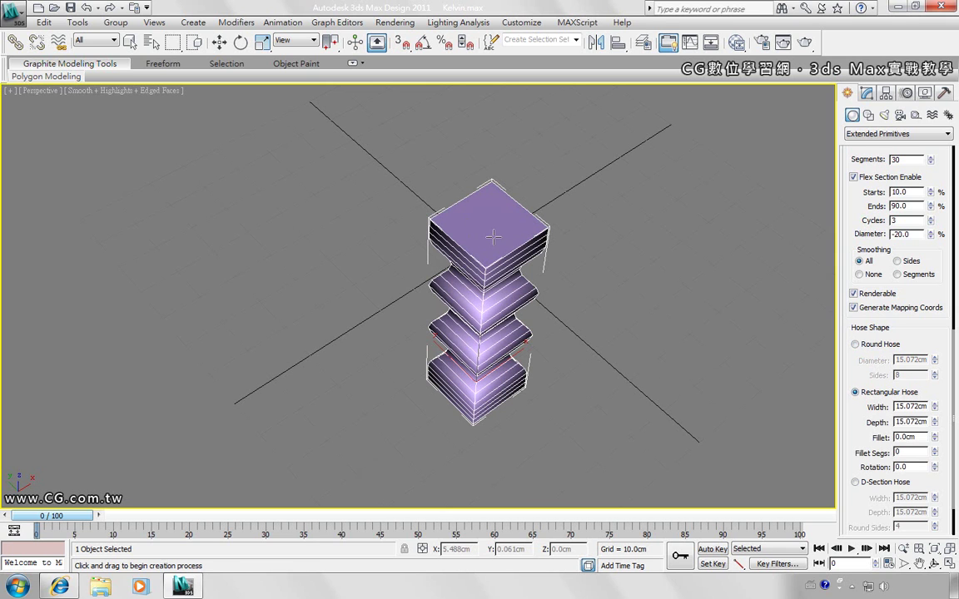
{"action": "left_click", "coordinate": [856, 483]}
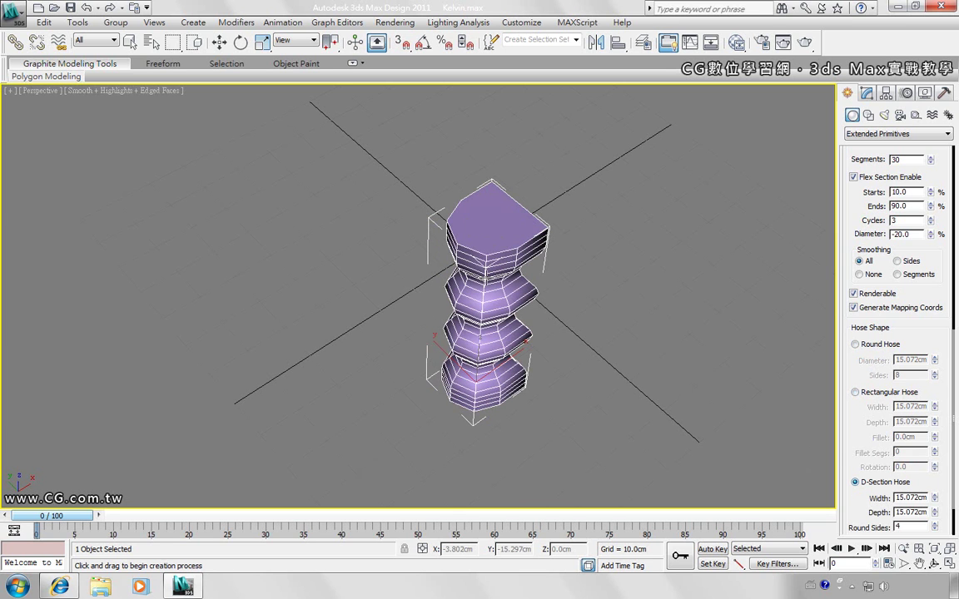
{"action": "mouse_move", "coordinate": [489, 246]}
{"action": "middle_mouse_down", "text": "alt"}
{"action": "mouse_move", "coordinate": [399, 224]}
{"action": "mouse_move", "coordinate": [271, 223]}
{"action": "middle_mouse_up", "text": "alt"}
{"action": "mouse_move", "coordinate": [471, 203]}
{"action": "middle_mouse_down", "text": "alt"}
{"action": "mouse_move", "coordinate": [466, 373]}
{"action": "mouse_move", "coordinate": [456, 398]}
{"action": "mouse_move", "coordinate": [445, 368]}
{"action": "mouse_move", "coordinate": [442, 384]}
{"action": "middle_mouse_up", "text": "alt"}
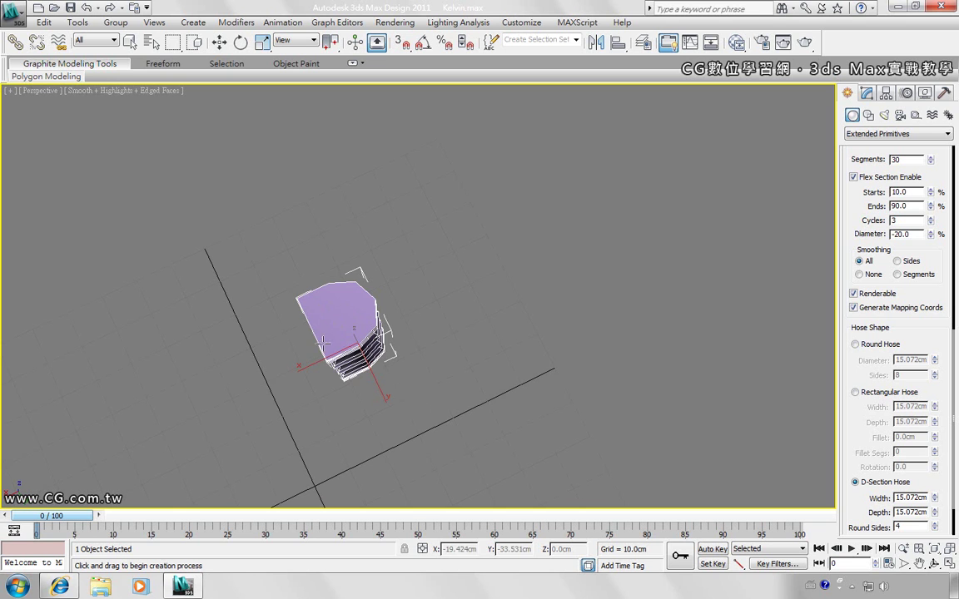
{"action": "mouse_move", "coordinate": [324, 341]}
{"action": "middle_mouse_down", "text": "alt"}
{"action": "mouse_move", "coordinate": [354, 339]}
{"action": "mouse_move", "coordinate": [359, 307]}
{"action": "middle_mouse_up", "text": "alt"}
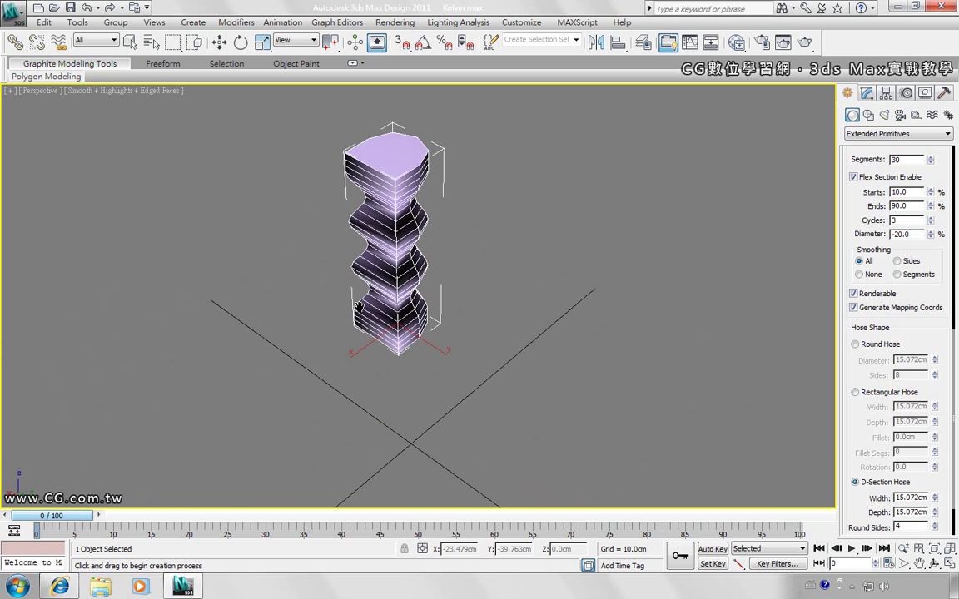
- Return the hose to a Round Hose cross-section with 20 sides, then recentre the view
{"action": "left_click", "coordinate": [856, 345]}
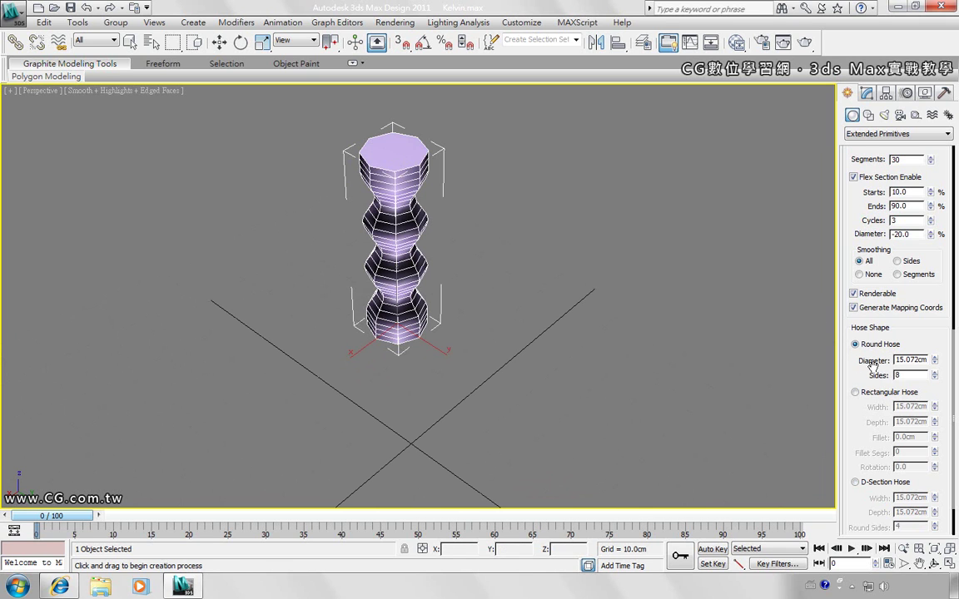
{"action": "double_click", "coordinate": [934, 373]}
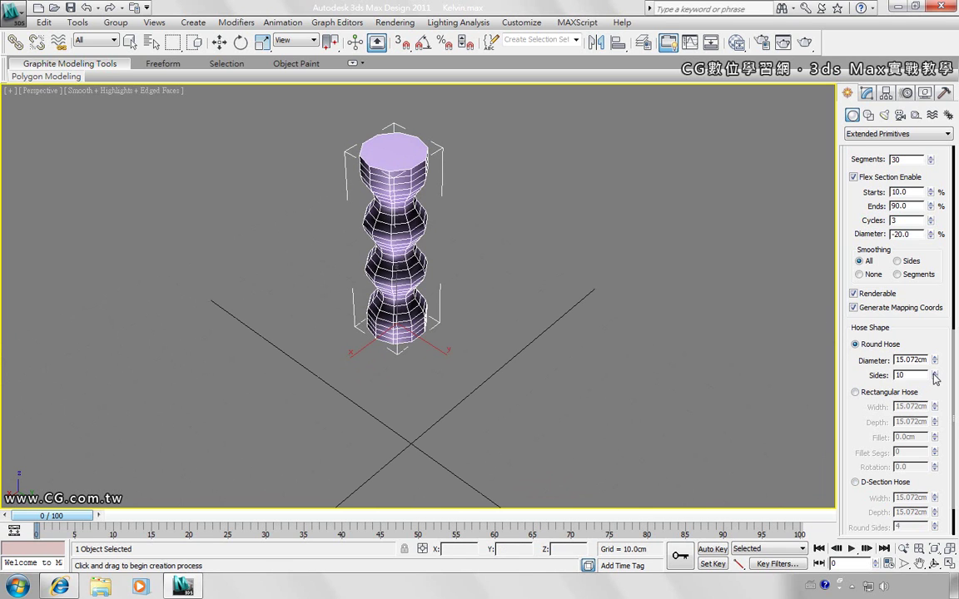
{"action": "left_click", "coordinate": [934, 373]}
{"action": "left_click", "coordinate": [934, 373]}
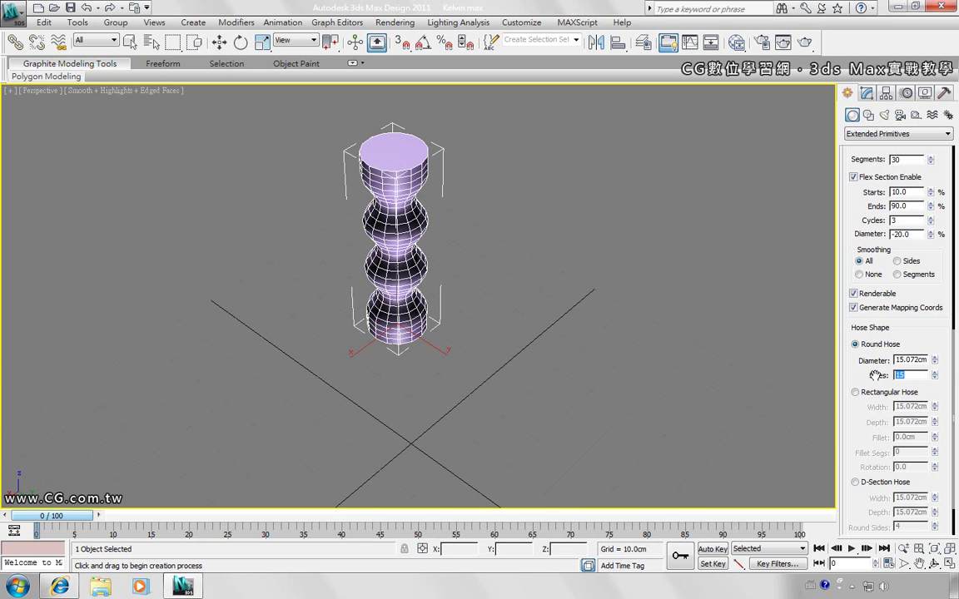
{"action": "type", "text": "30"}
{"action": "key", "text": "Return"}
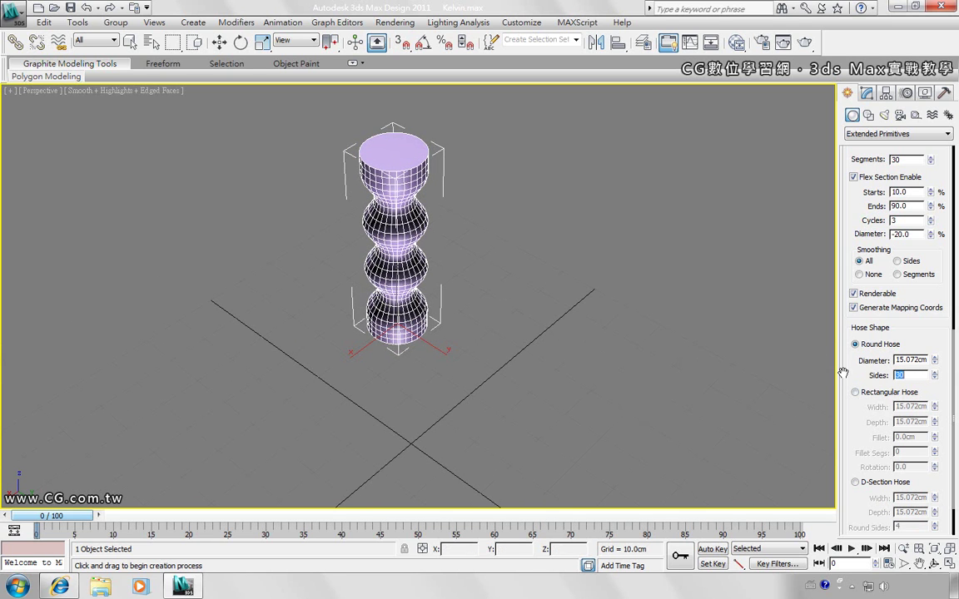
{"action": "key", "text": "Return"}
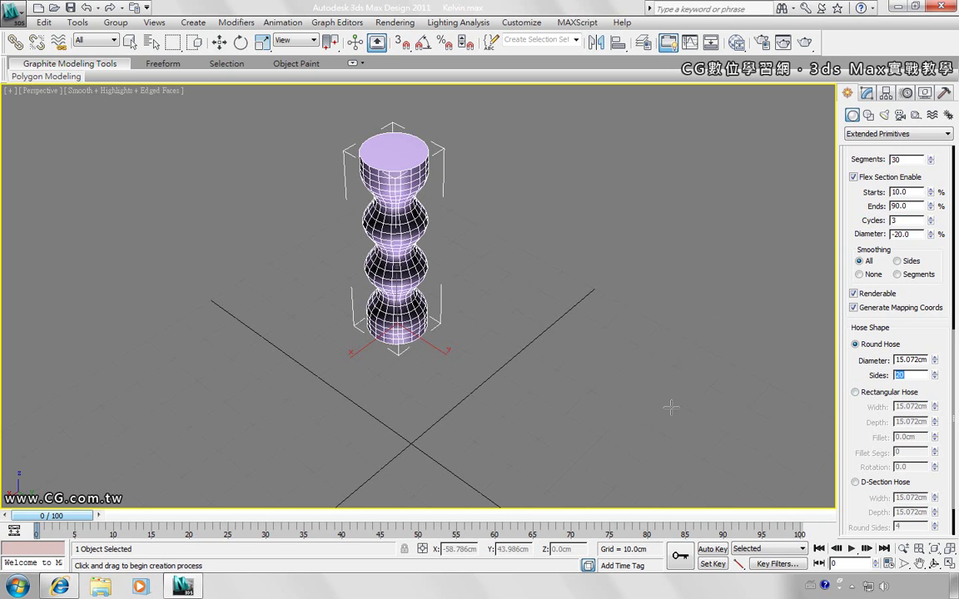
{"action": "mouse_move", "coordinate": [443, 314]}
{"action": "middle_mouse_down"}
{"action": "mouse_move", "coordinate": [447, 333]}
{"action": "mouse_move", "coordinate": [425, 273]}
{"action": "middle_mouse_up"}
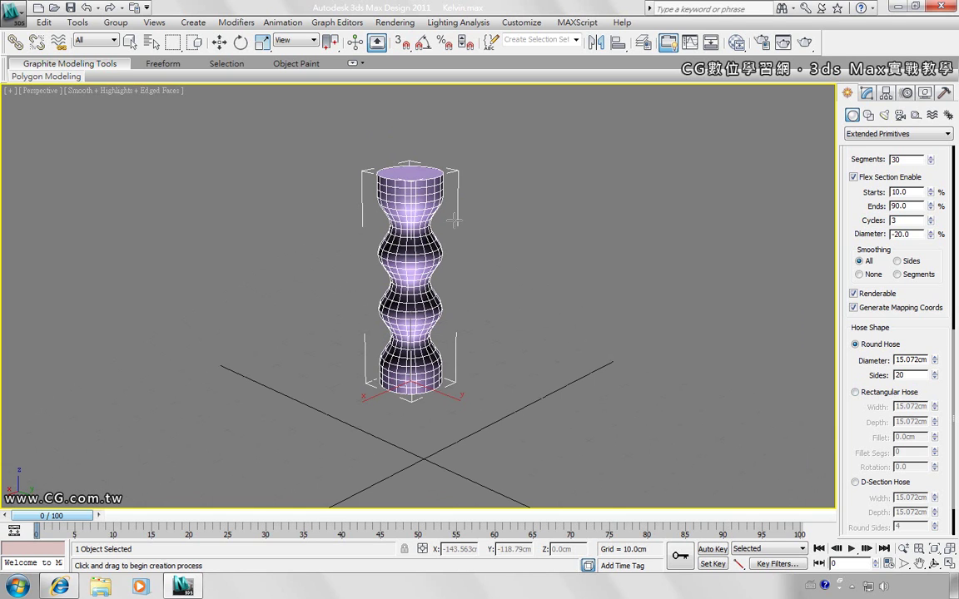
{"action": "middle_click_drag", "start_coordinate": [453, 254], "coordinate": [434, 195]}
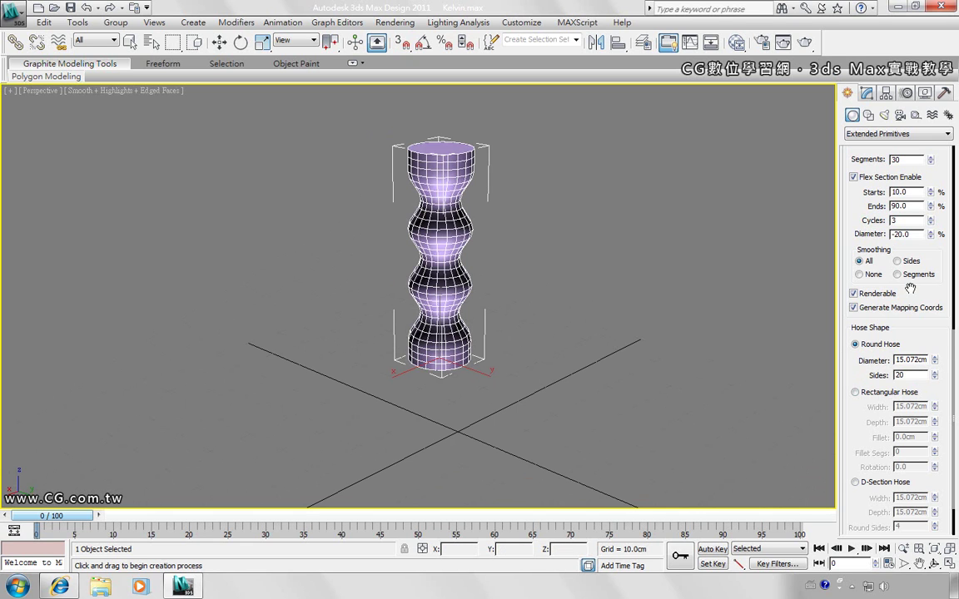
- Raise the hose's flex cycles to 6
{"action": "scroll", "coordinate": [955, 313], "scroll_direction": "up", "scroll_amount": 2}
{"action": "scroll", "coordinate": [955, 313], "scroll_direction": "up", "scroll_amount": 6}
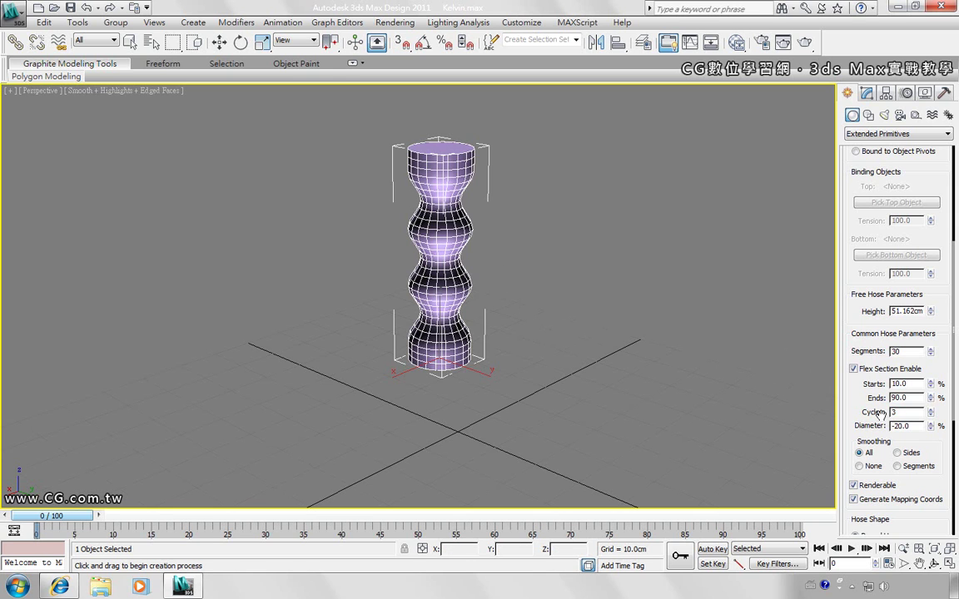
{"action": "left_click", "coordinate": [931, 411]}
{"action": "left_click", "coordinate": [931, 410]}
{"action": "left_click", "coordinate": [931, 411]}
{"action": "type", "text": "50"}
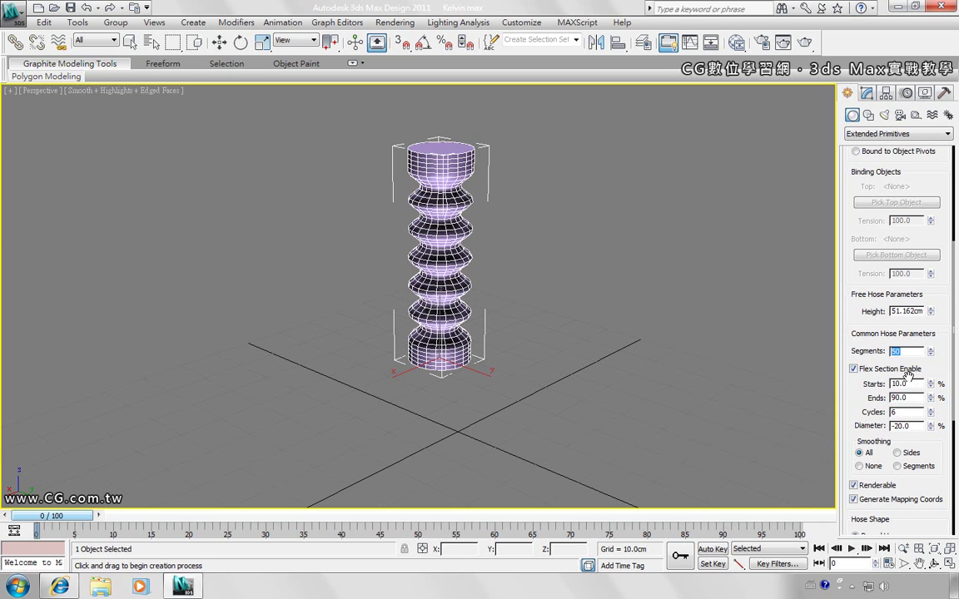
- Confine the flex section to start at 20% and end at 80% of the hose
{"action": "mouse_move", "coordinate": [931, 384]}
{"action": "left_mouse_down"}
{"action": "mouse_move", "coordinate": [930, 369]}
{"action": "mouse_move", "coordinate": [933, 387]}
{"action": "left_mouse_up"}
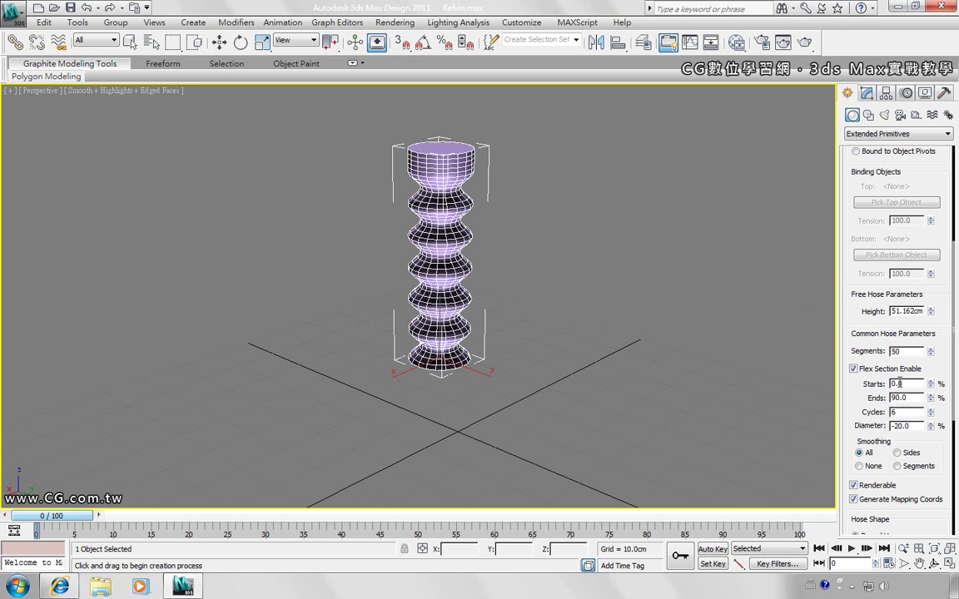
{"action": "left_click_drag", "start_coordinate": [931, 397], "coordinate": [931, 390]}
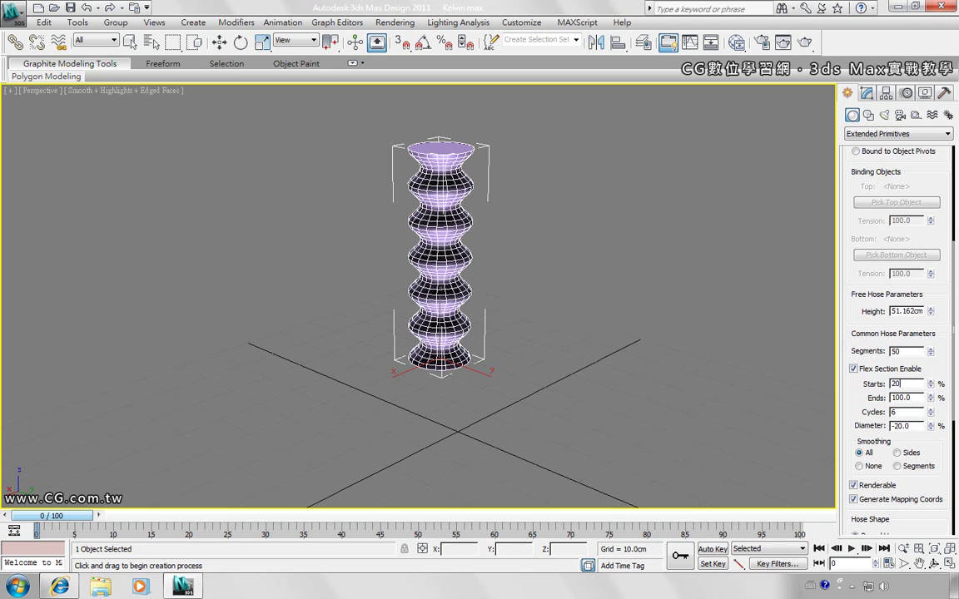
{"action": "type", "text": "20"}
{"action": "key", "text": "Tab"}
{"action": "type", "text": "8"}
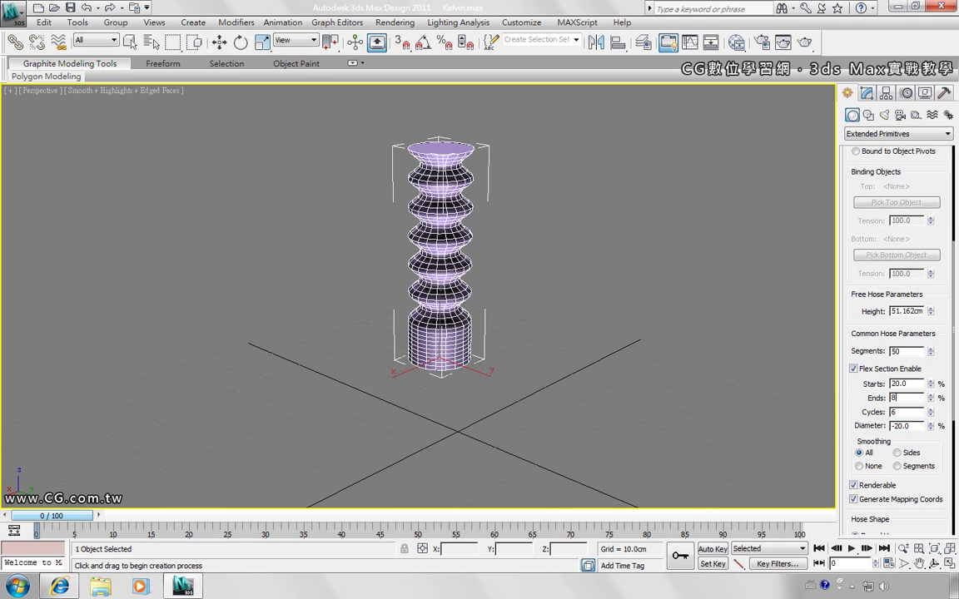
{"action": "key", "text": "Return"}
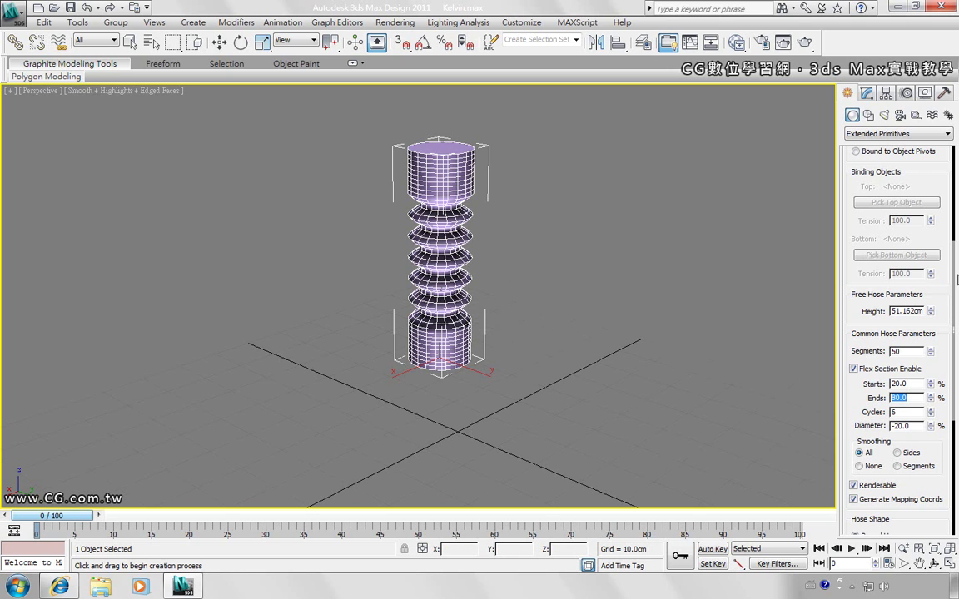
{"action": "scroll", "coordinate": [958, 280], "scroll_direction": "up", "scroll_amount": 5}
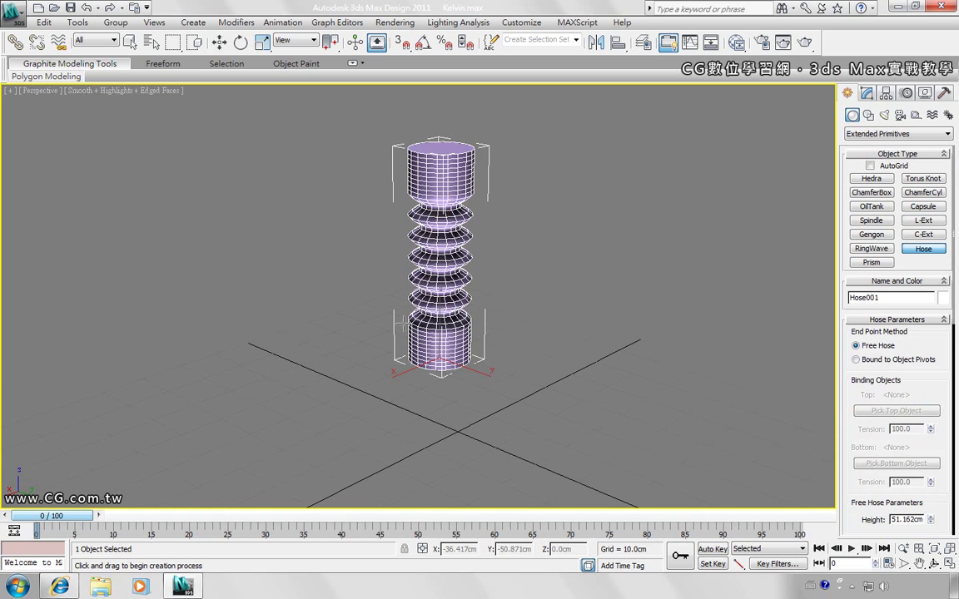
- Draw a triangular prism about 39 cm tall beside the hose, then delete both objects
{"action": "middle_click_drag", "start_coordinate": [403, 323], "coordinate": [539, 345], "text": "alt"}
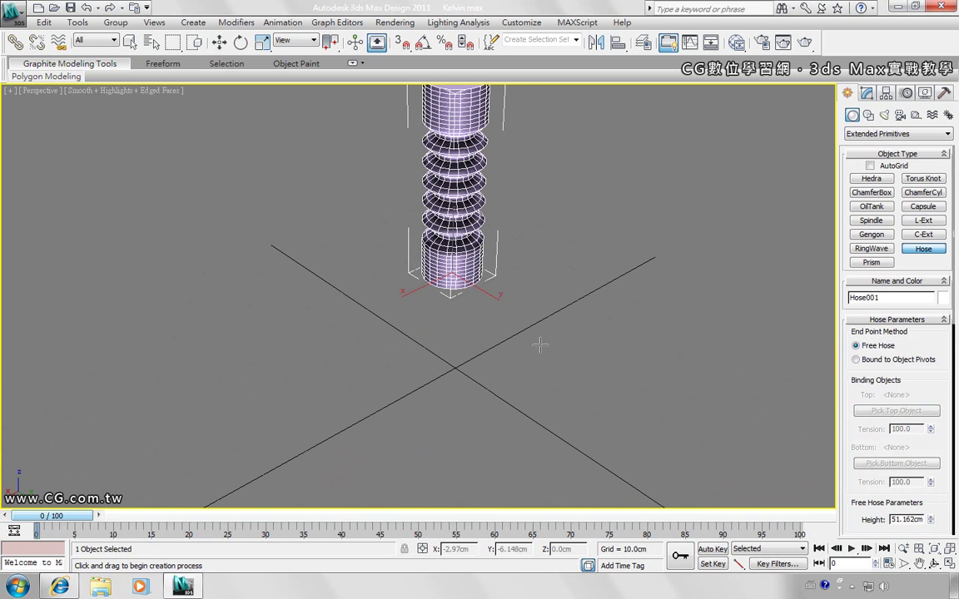
{"action": "left_click", "coordinate": [871, 263]}
{"action": "left_click_drag", "start_coordinate": [235, 351], "coordinate": [310, 408]}
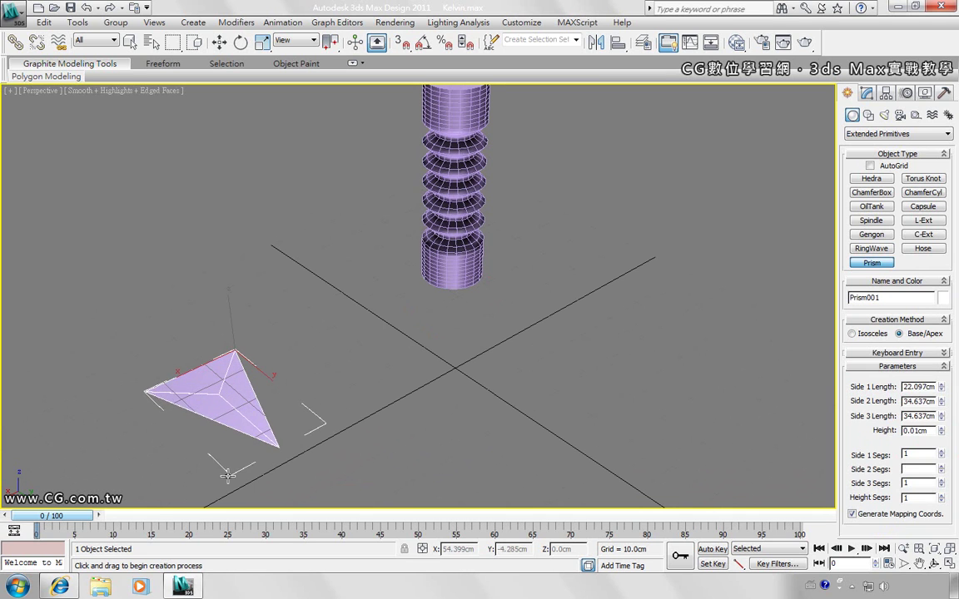
{"action": "left_click_drag", "start_coordinate": [227, 475], "coordinate": [200, 485]}
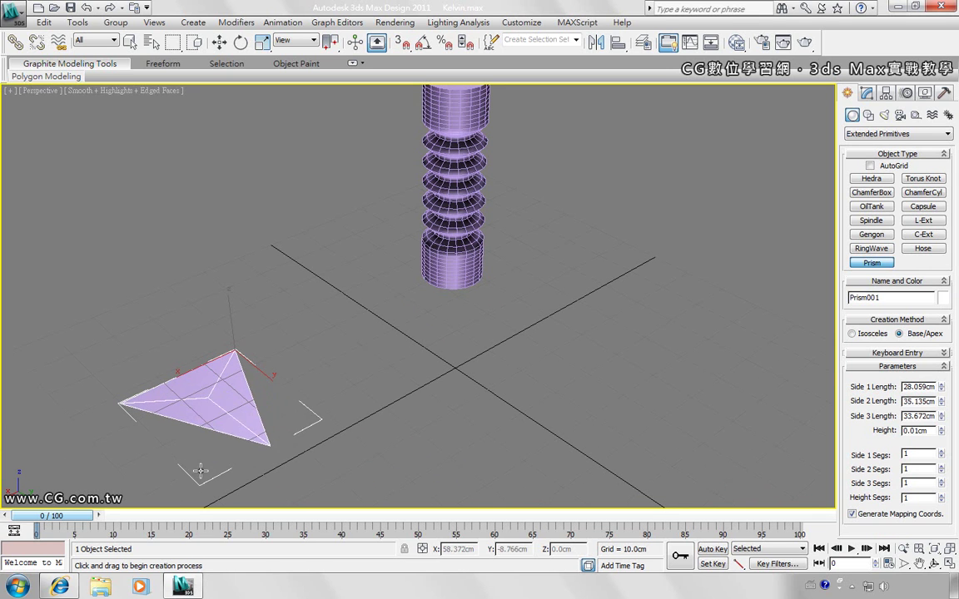
{"action": "left_click", "coordinate": [202, 474]}
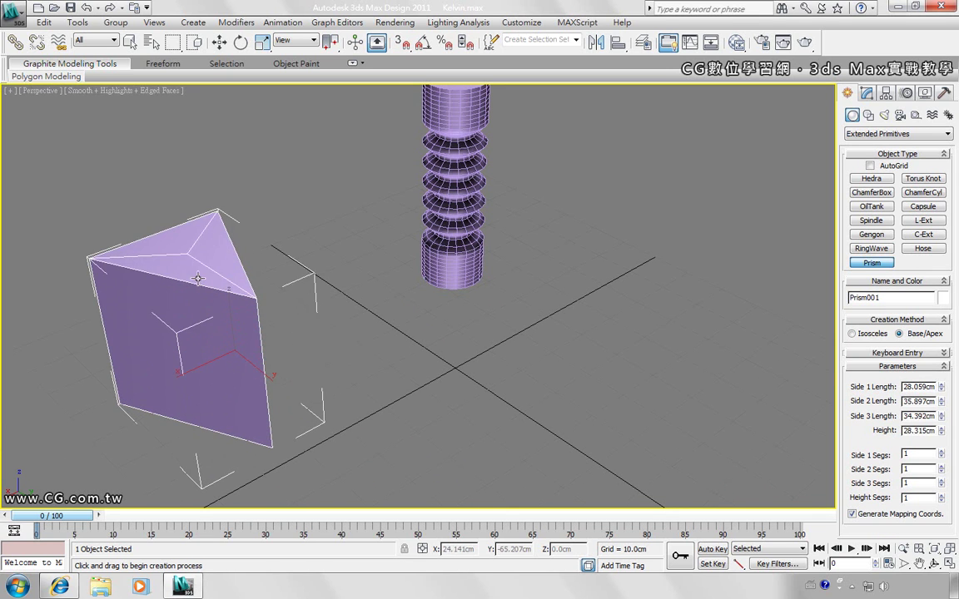
{"action": "left_click", "coordinate": [199, 264]}
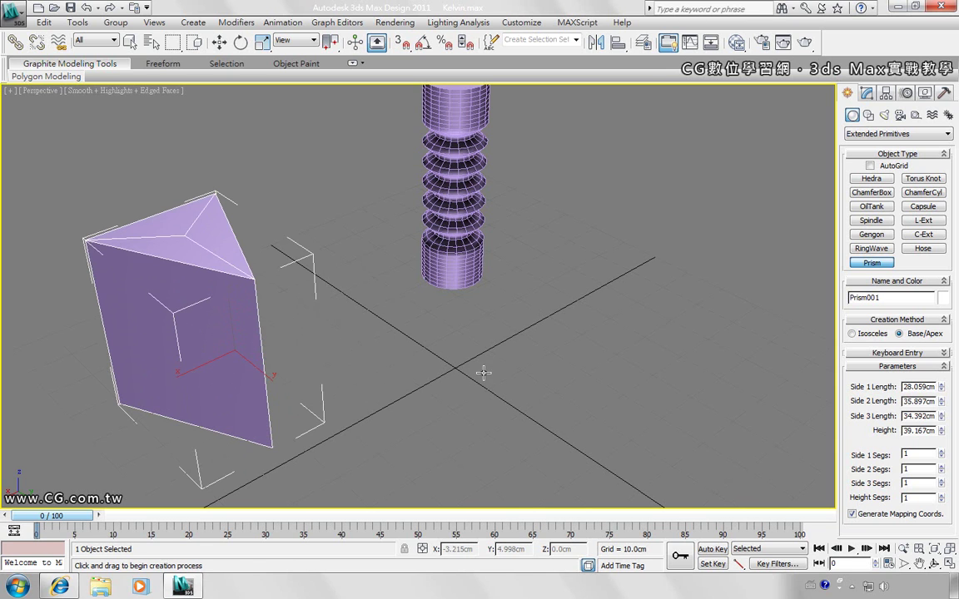
{"action": "key", "text": "ctrl+a"}
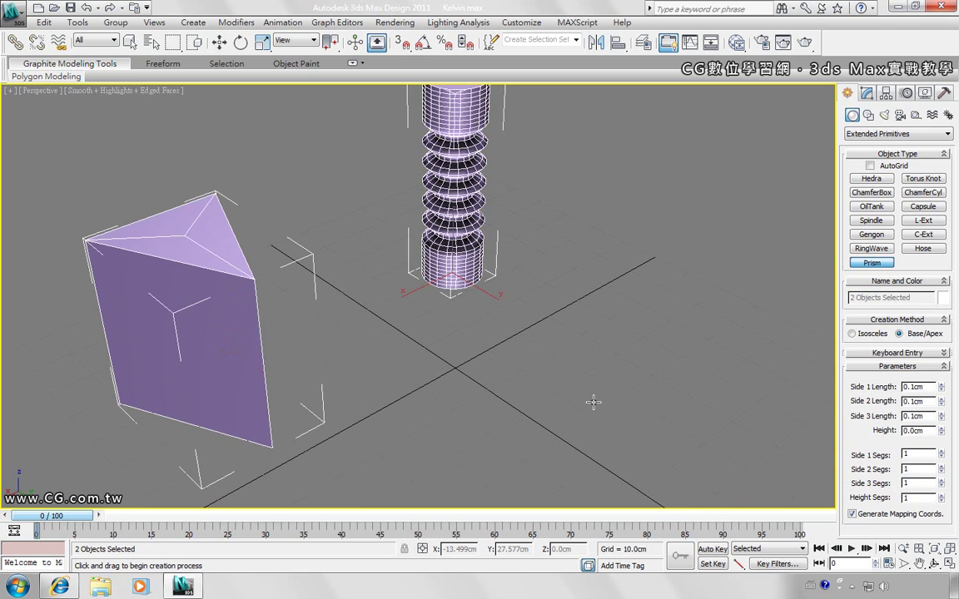
{"action": "key", "text": "Delete"}
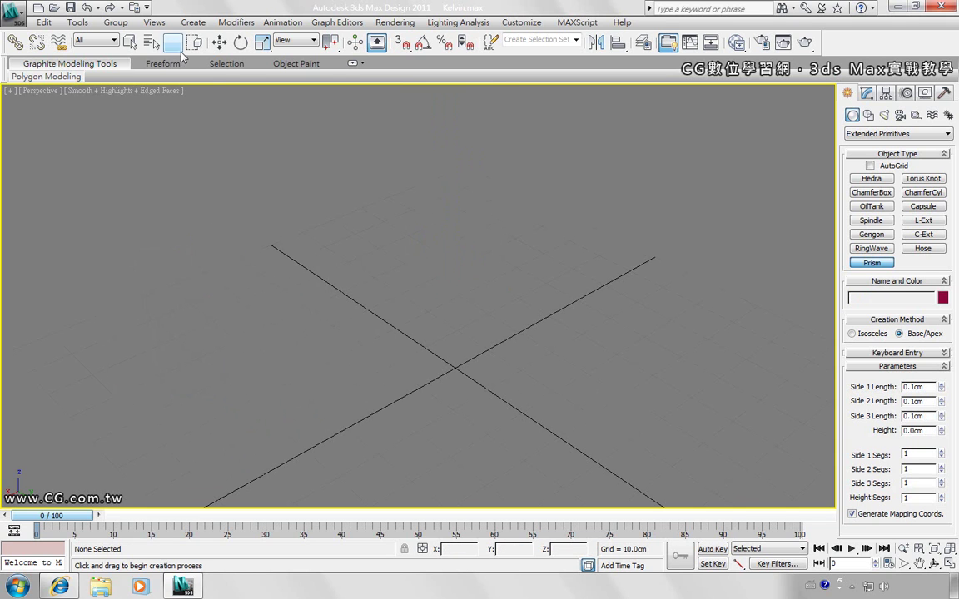